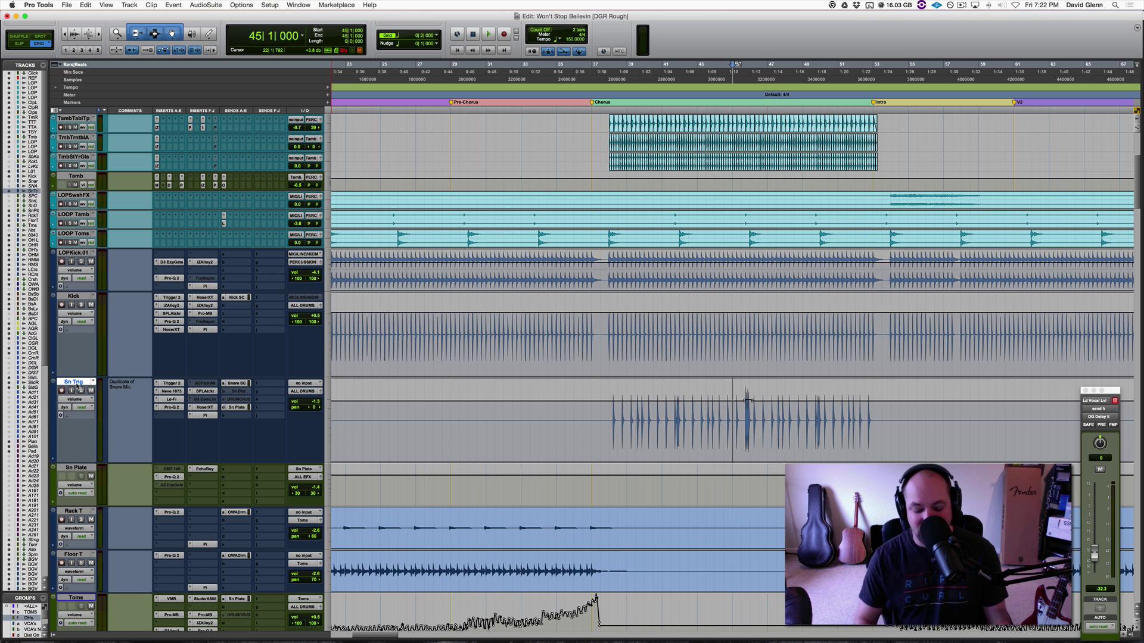
Examine the Sn Trig track's hits and volume line across the chorus sections of the song.
key(super+bracketleft)
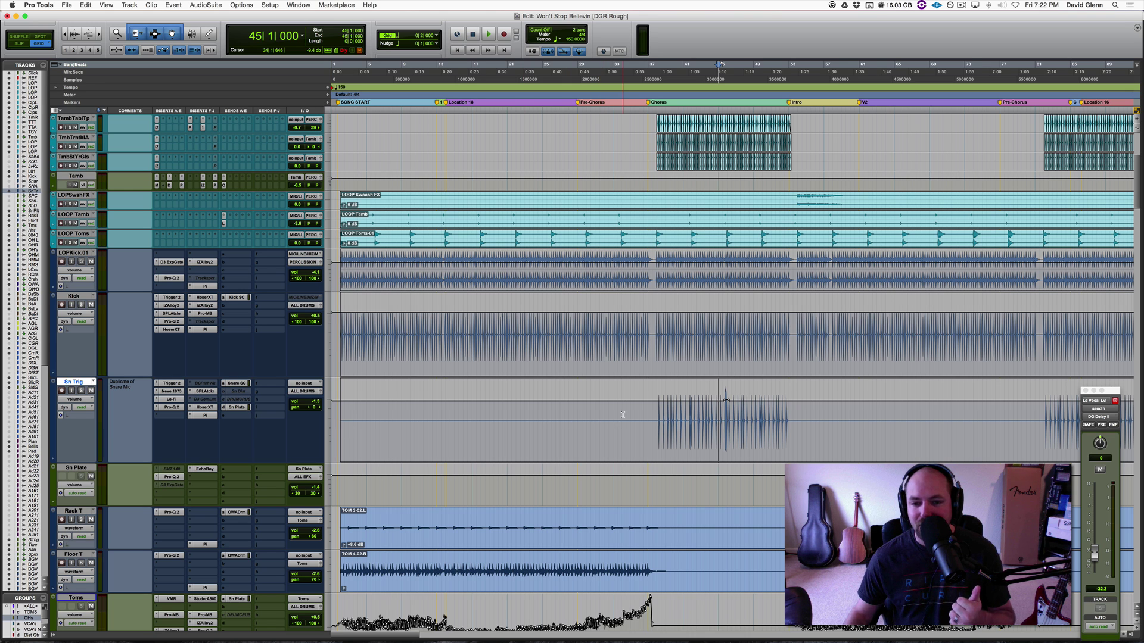
scroll(622, 414, right, 3)
scroll(622, 414, right, 2)
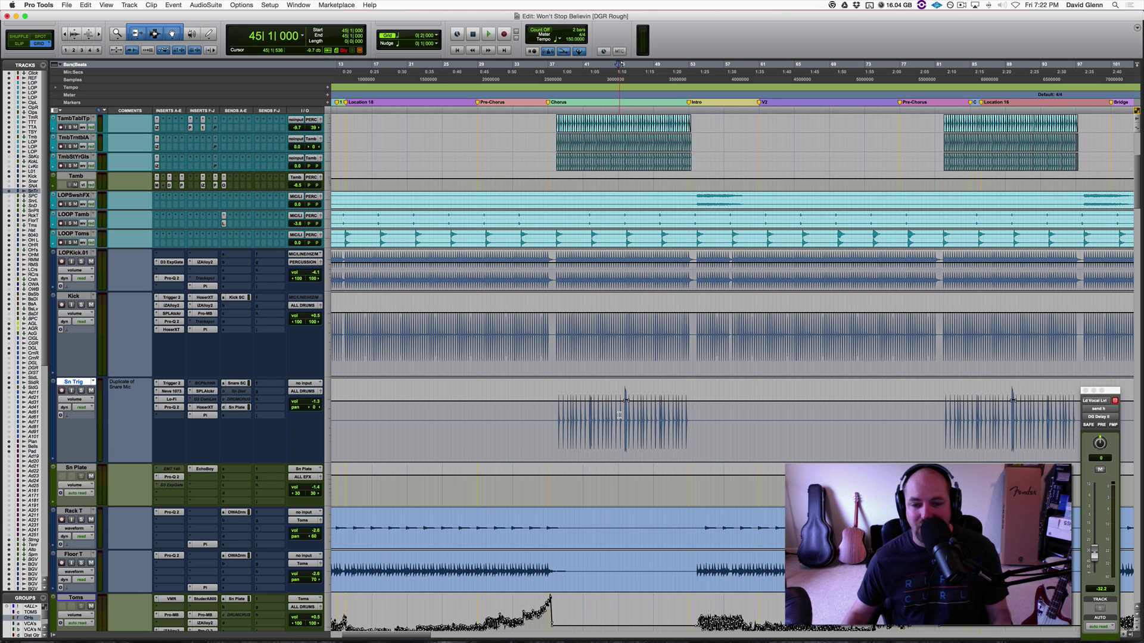
scroll(620, 415, right, 2)
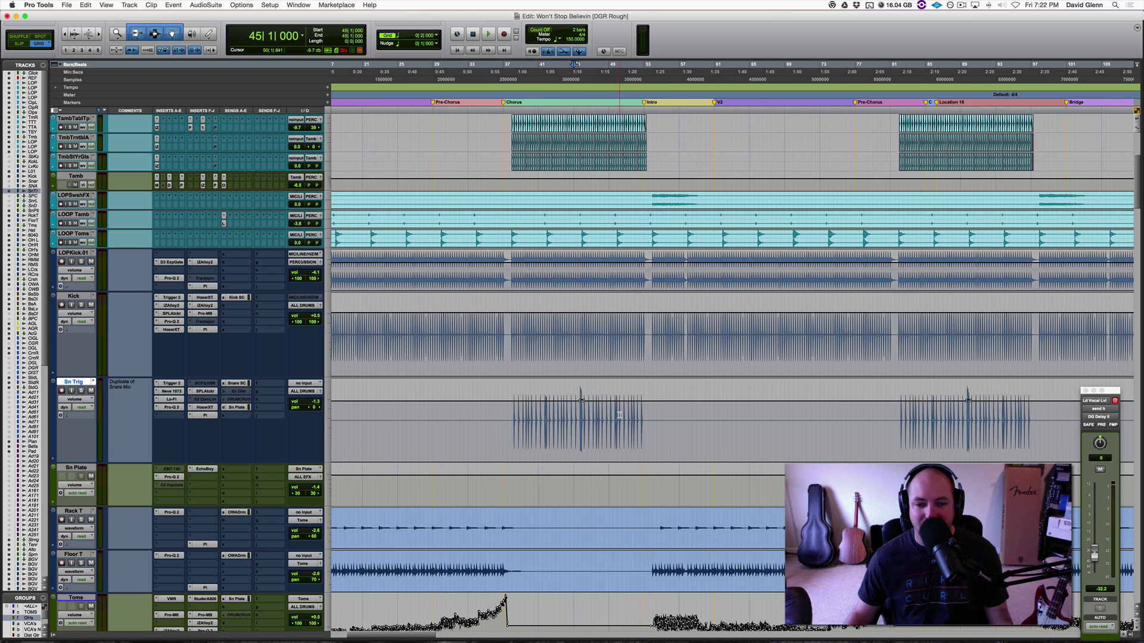
scroll(620, 415, up, 2)
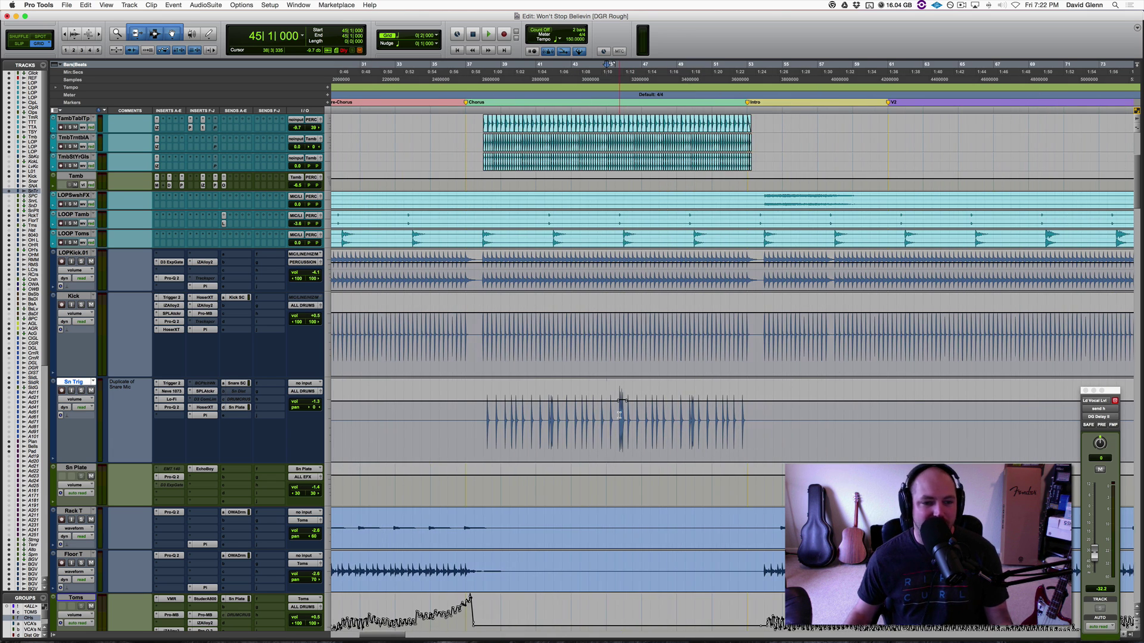
scroll(620, 415, down, 2)
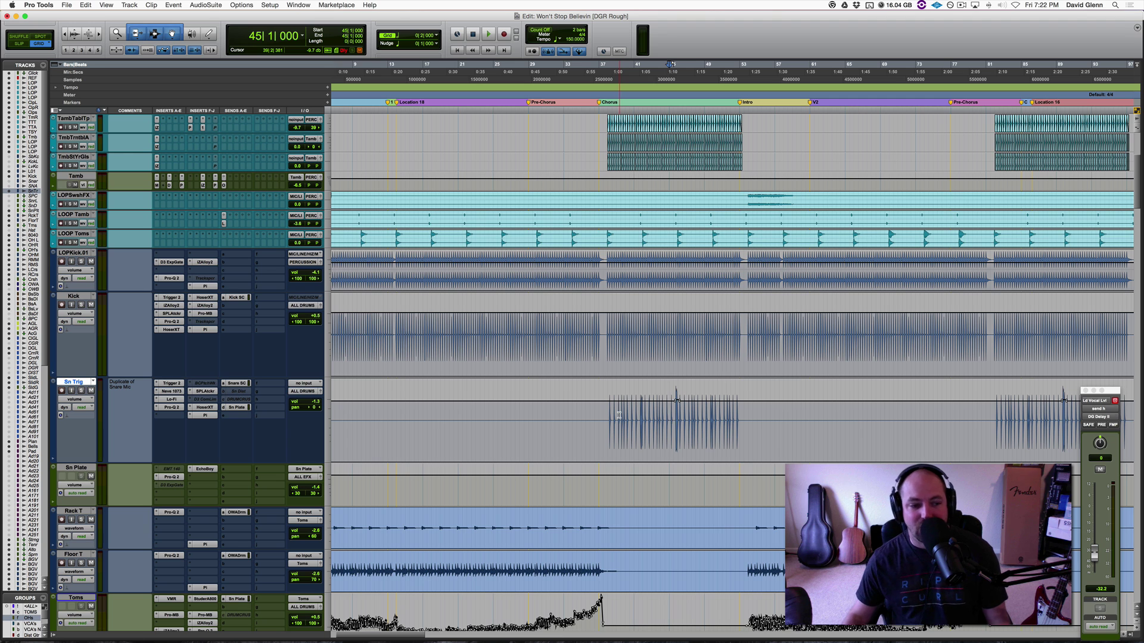
scroll(619, 415, right, 2)
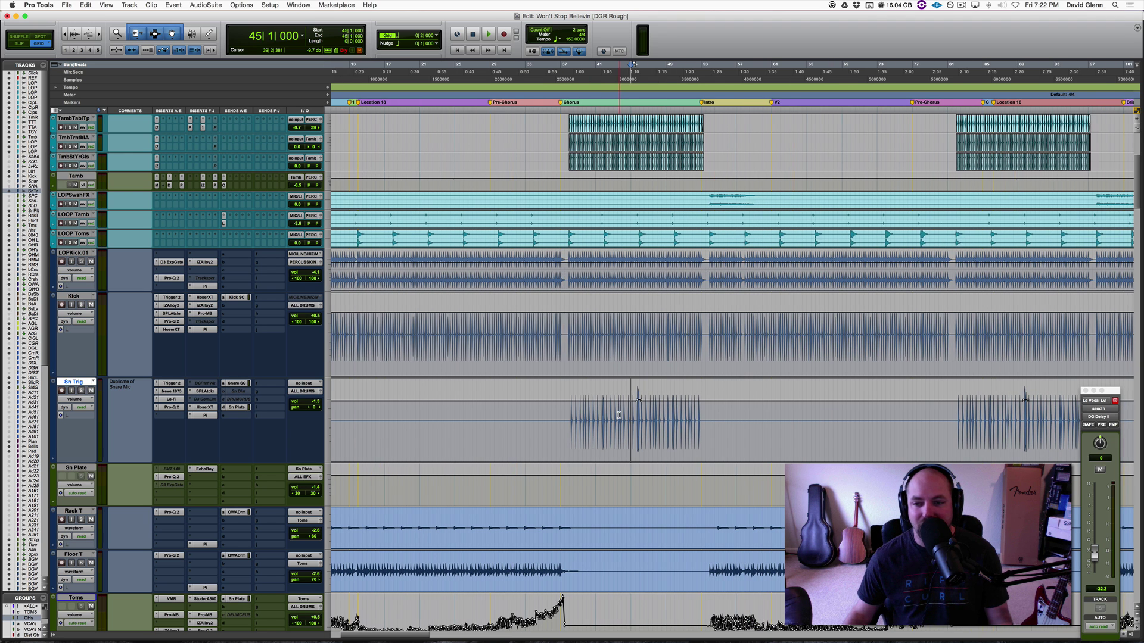
scroll(619, 415, right, 3)
Examine the Kick track's waveform and volume automation across the whole song, from the start to the last chorus.
click(502, 342)
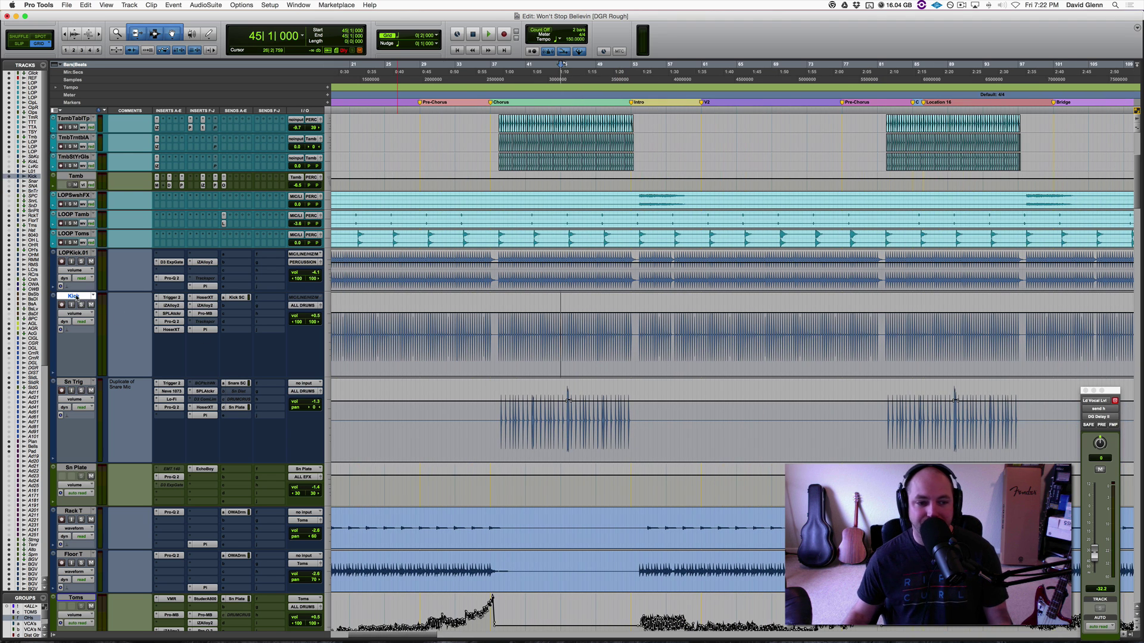
scroll(502, 341, left, 2)
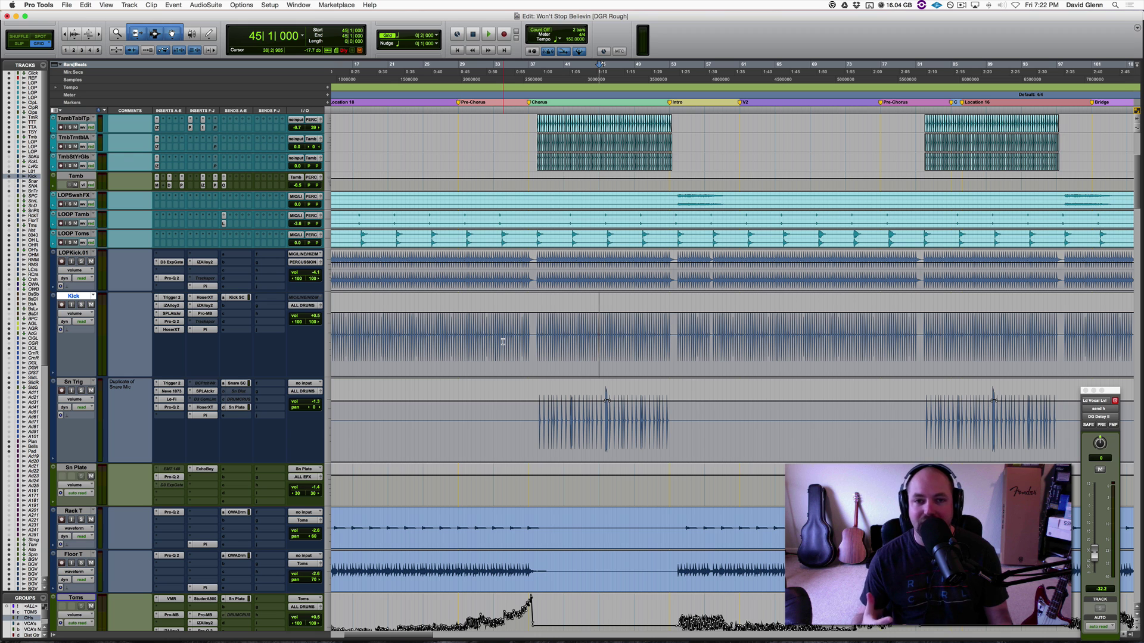
key(super+bracketleft)
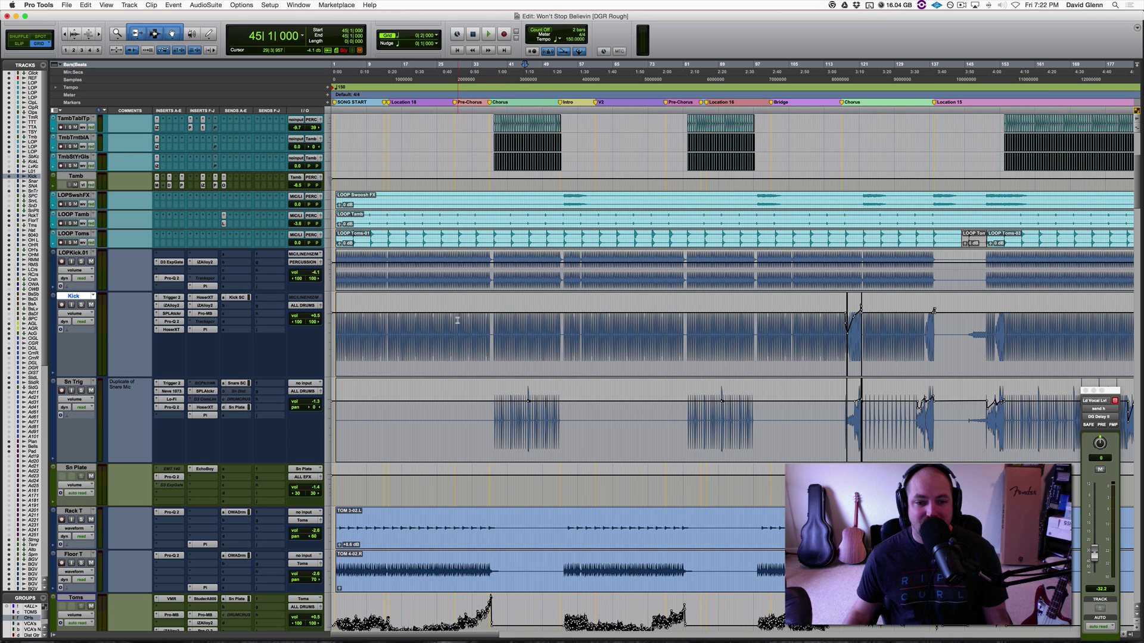
scroll(458, 320, up, 1)
key(Return)
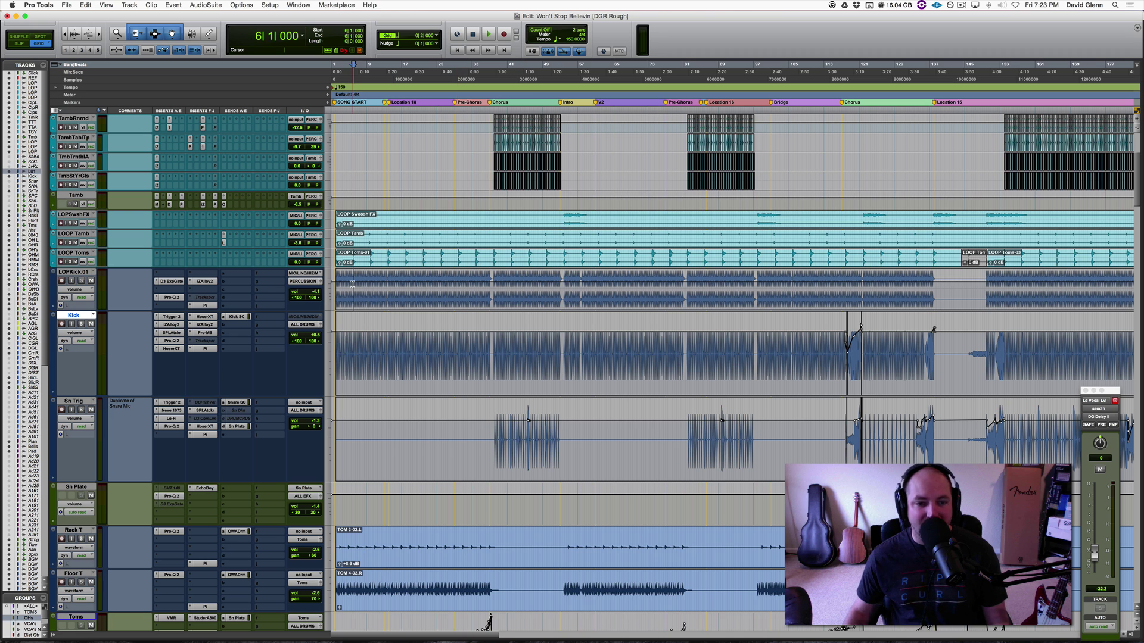
key(p)
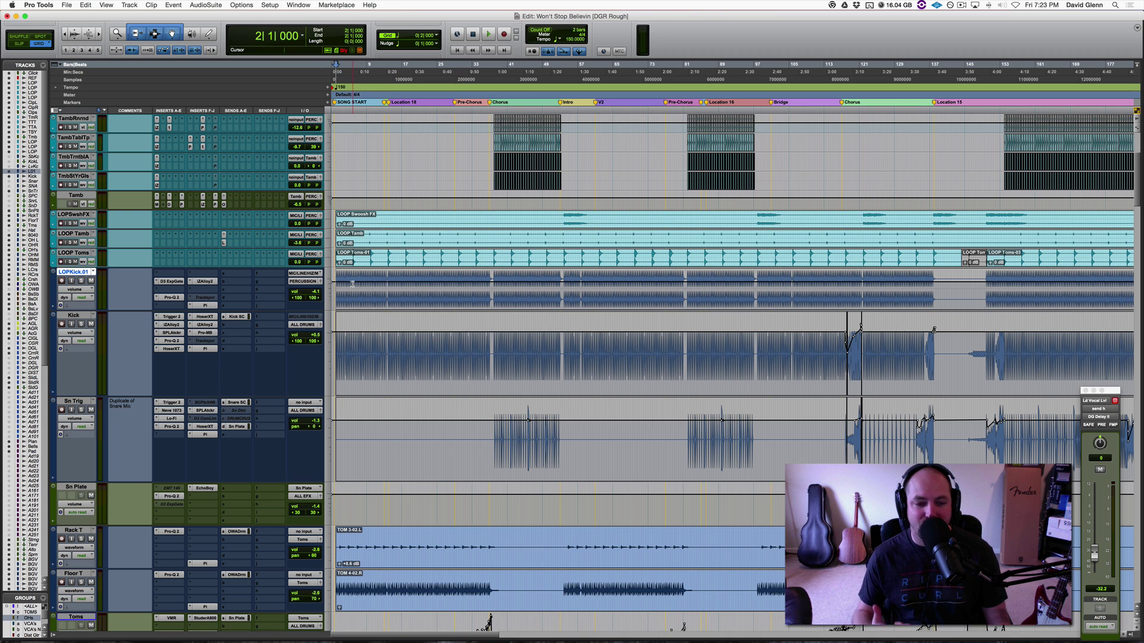
click(76, 315)
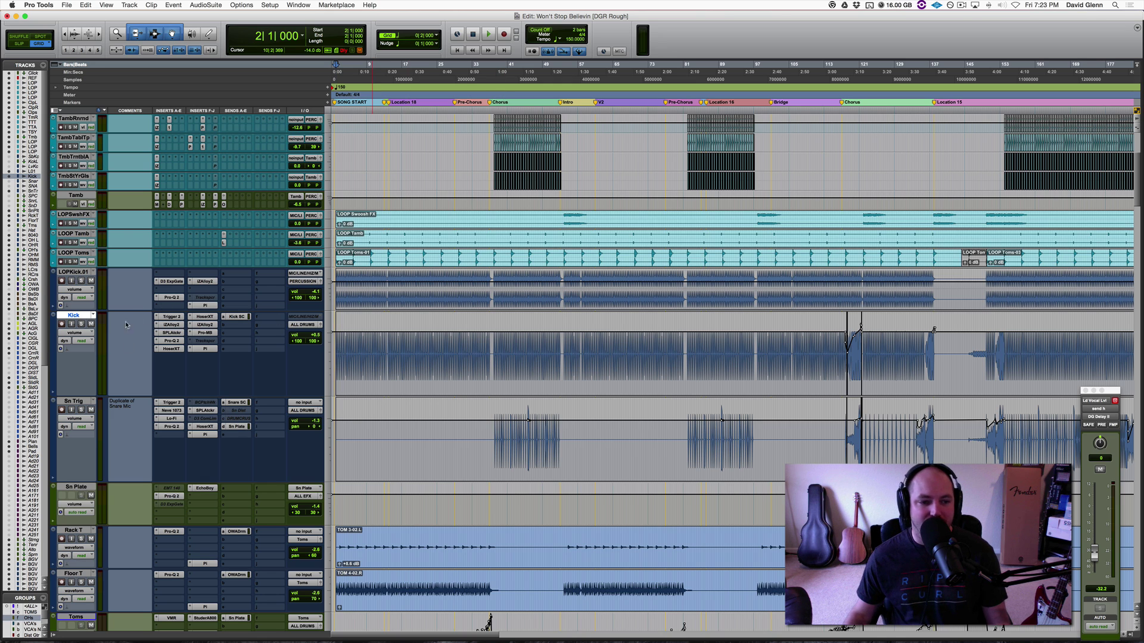
scroll(415, 366, right, 2)
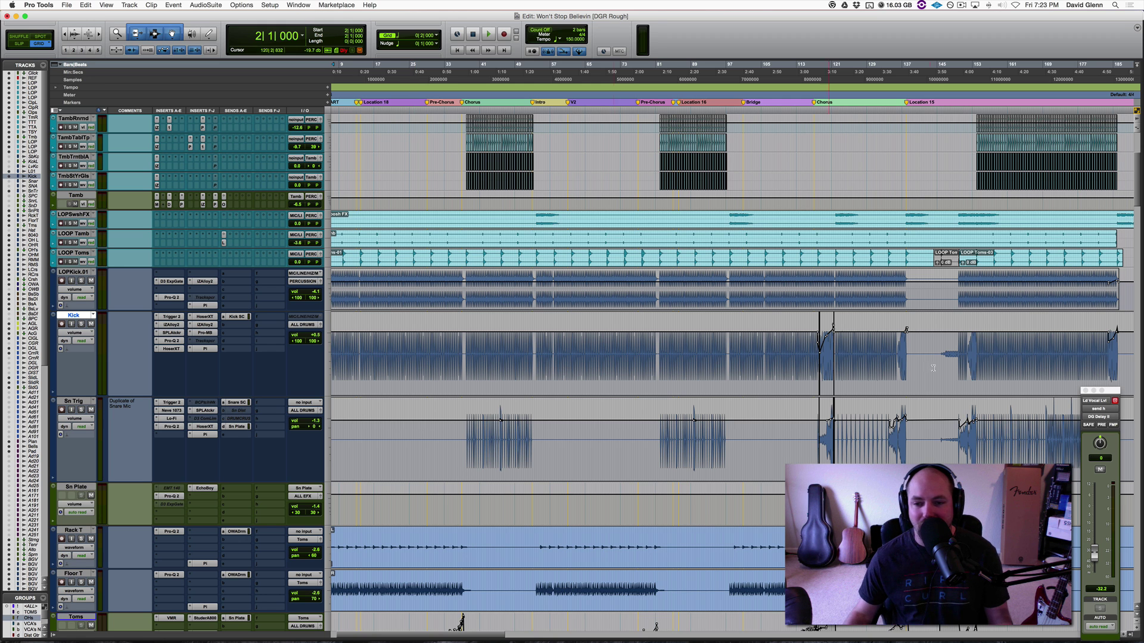
Place the edit cursor on the Kick track at bar 117 and inspect the volume automation ride through the drum fill.
click(818, 348)
key(super+bracketright)
key(super+bracketright)
key(super+bracketright)
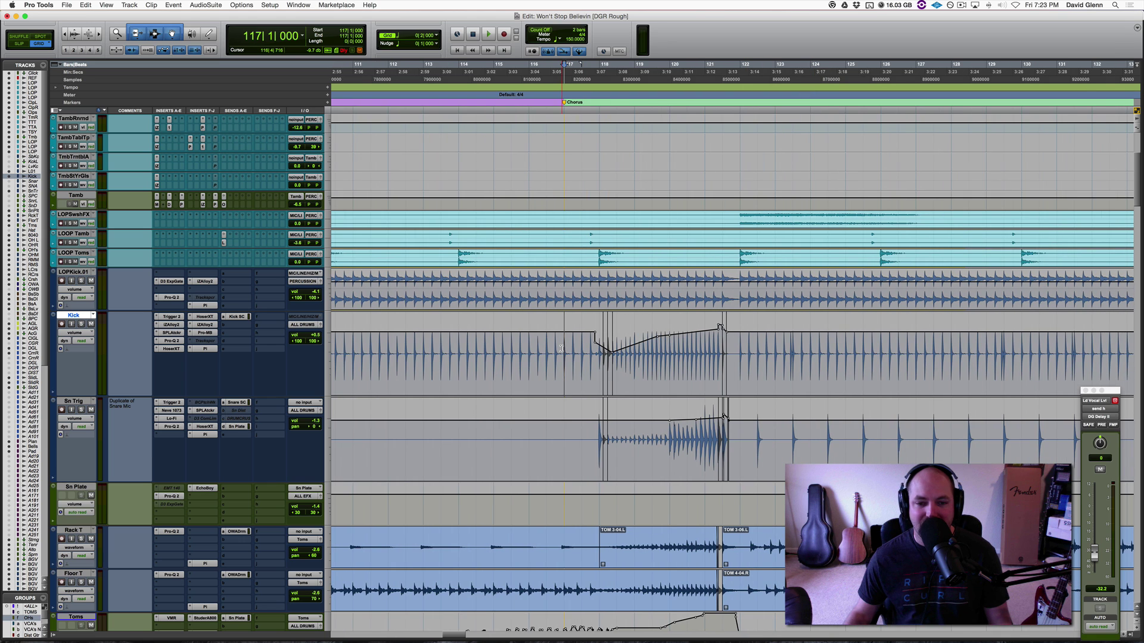
scroll(561, 348, right, 5)
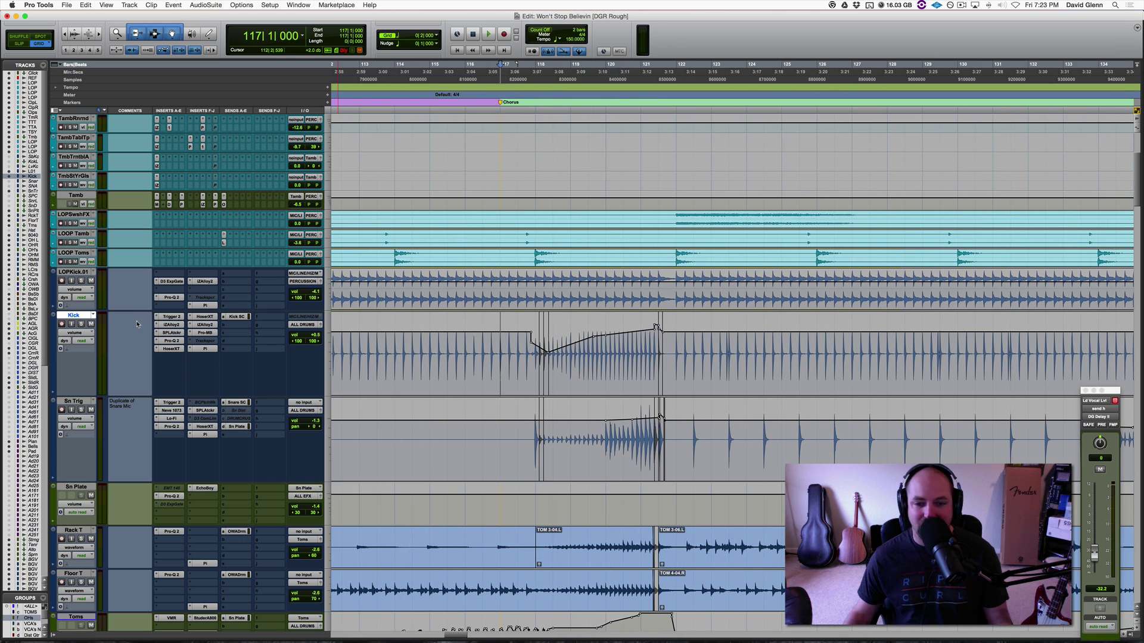
key(shift+s)
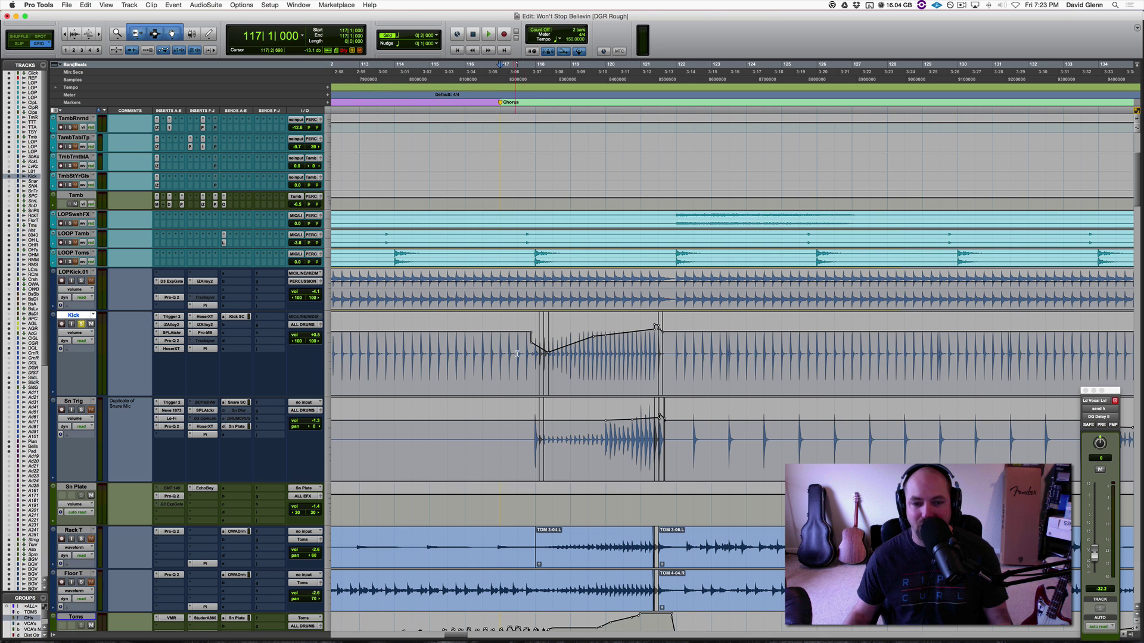
click(523, 351)
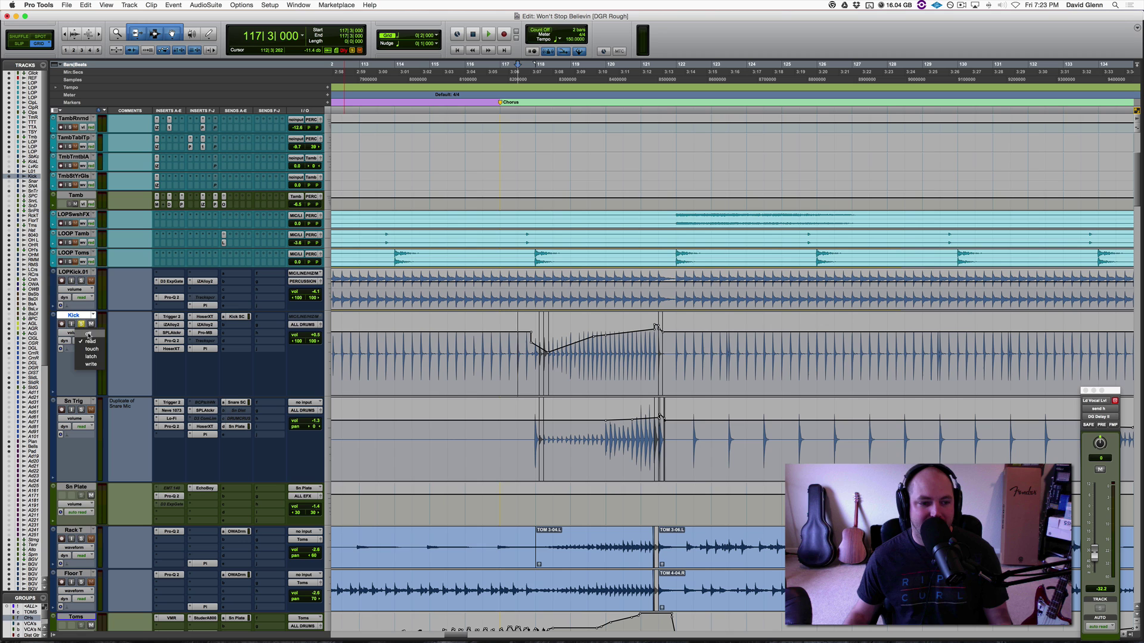
click(81, 324)
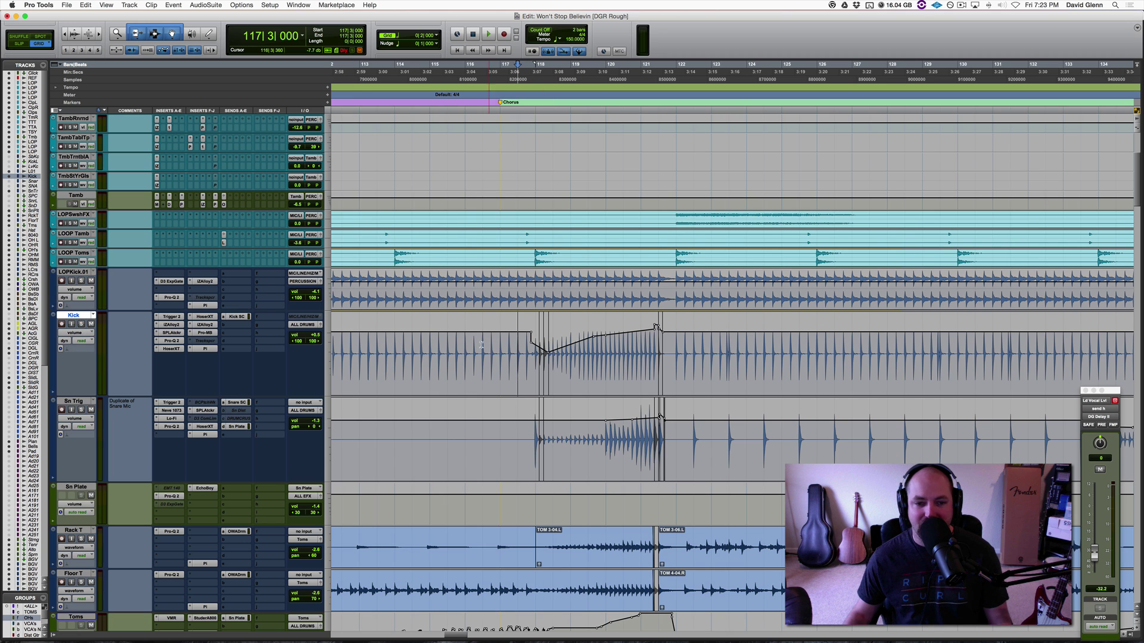
Play the full mix from bar 115 through the drum fill to hear the Kick volume automation in context.
click(429, 350)
key(space)
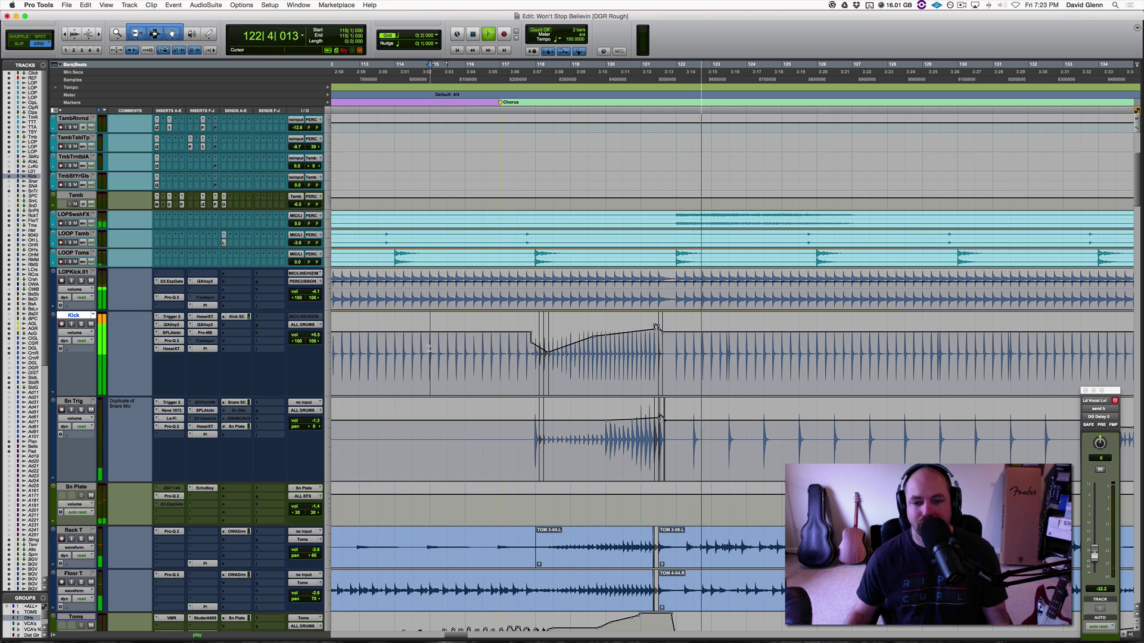
key(space)
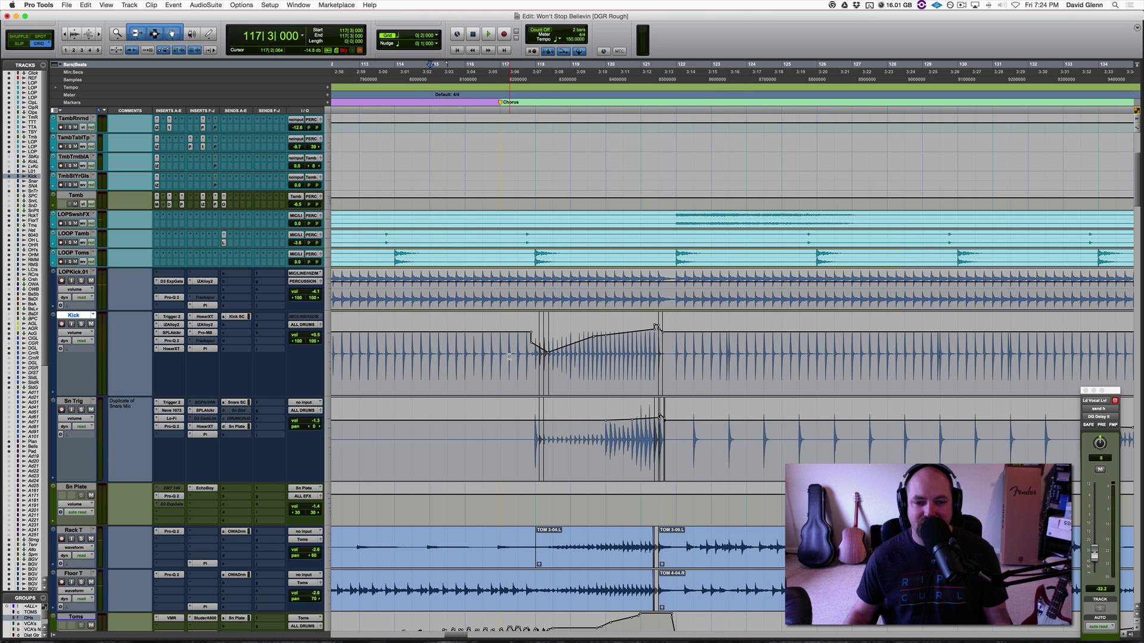
Turn the Kick track's automation off, solo the drums and audition the fill from 117|3.
scroll(509, 356, up, 4)
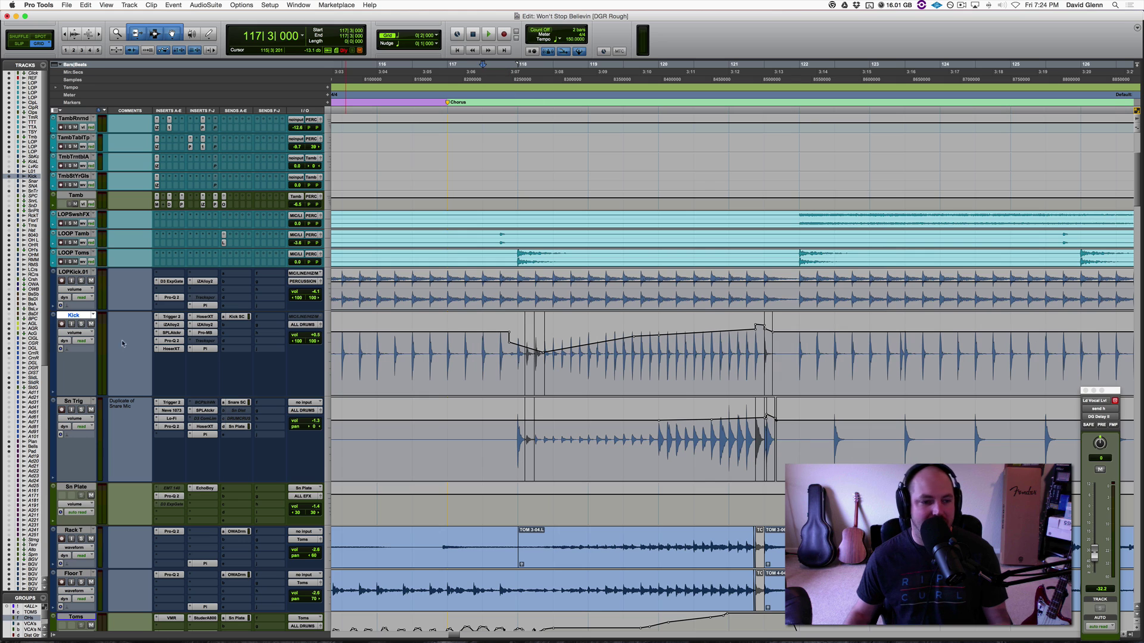
click(82, 341)
click(89, 334)
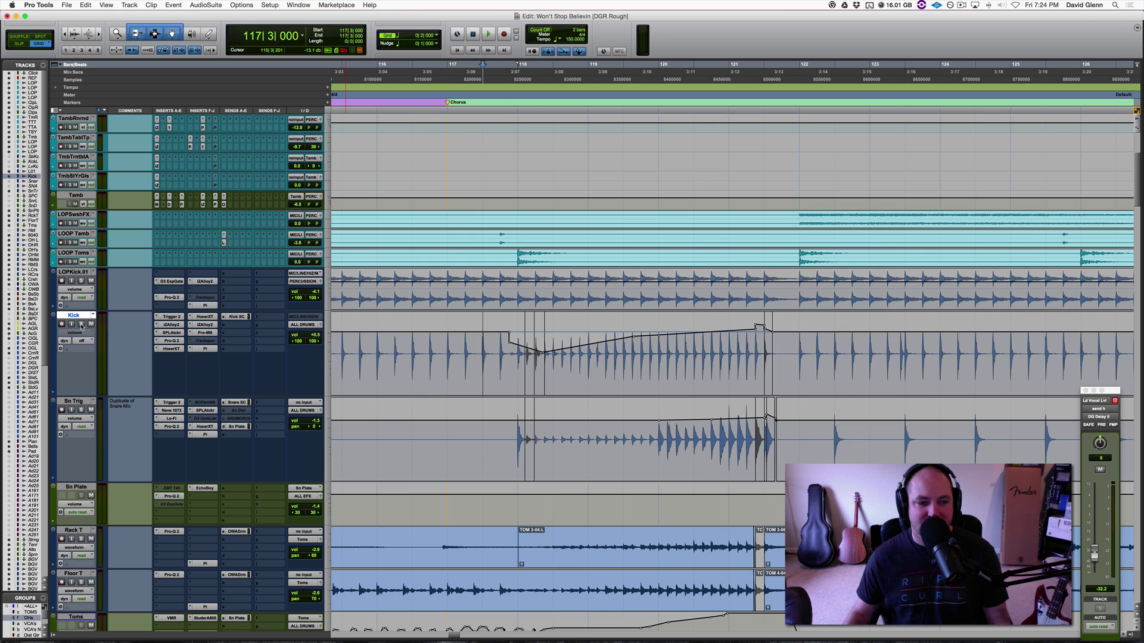
click(81, 325)
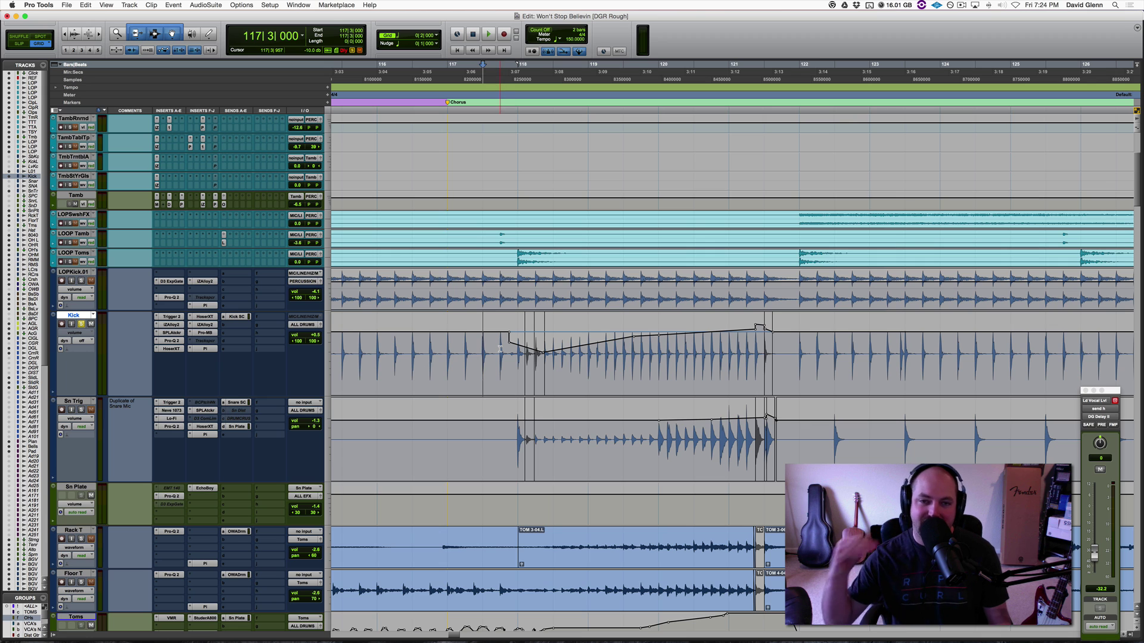
key(space)
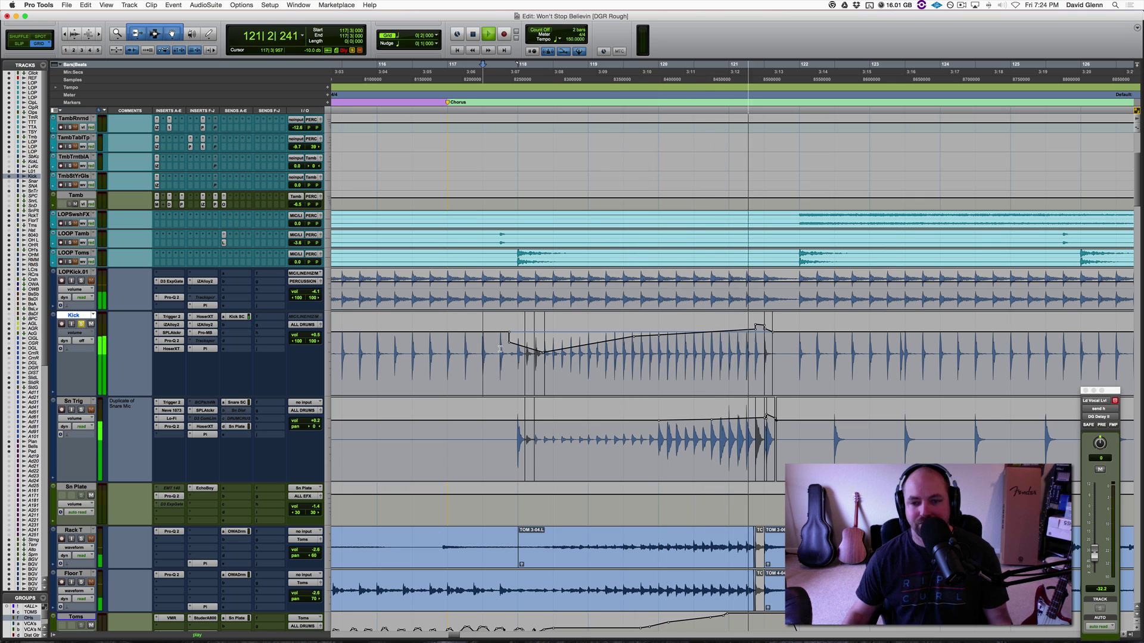
key(space)
Set the Kick track's automation mode back to read and audition the soloed drum fill again.
click(77, 341)
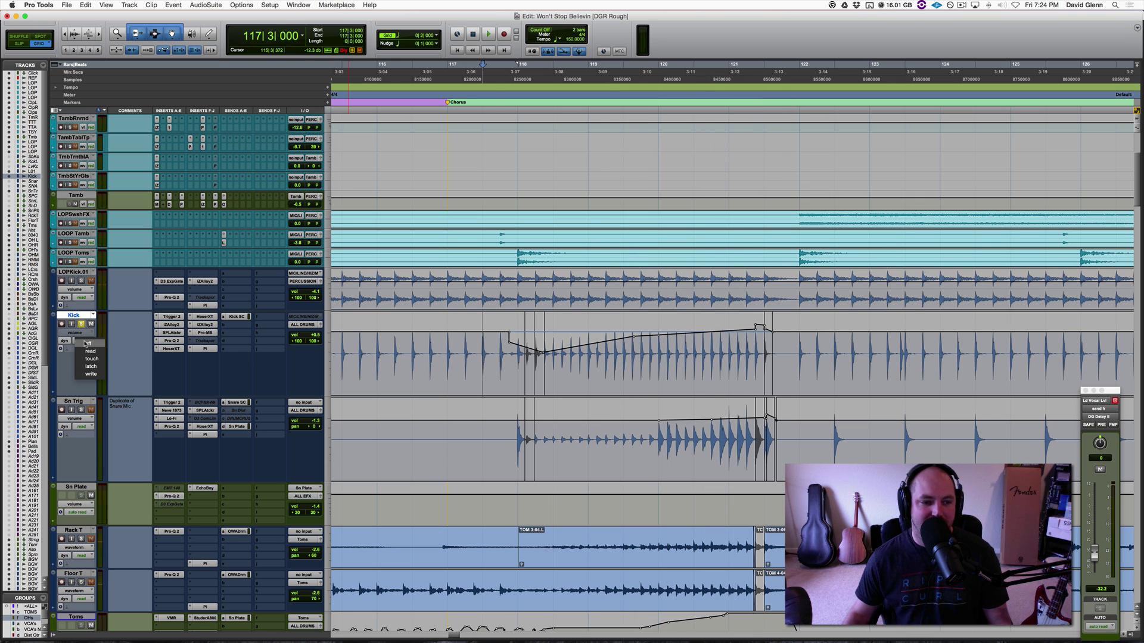
click(81, 348)
key(space)
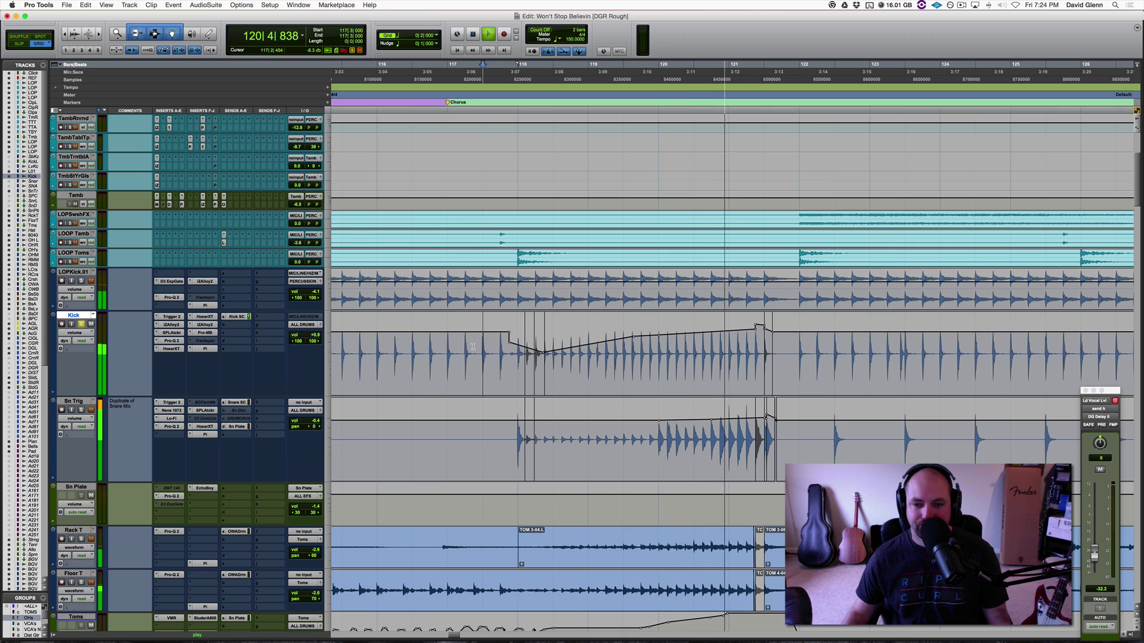
key(space)
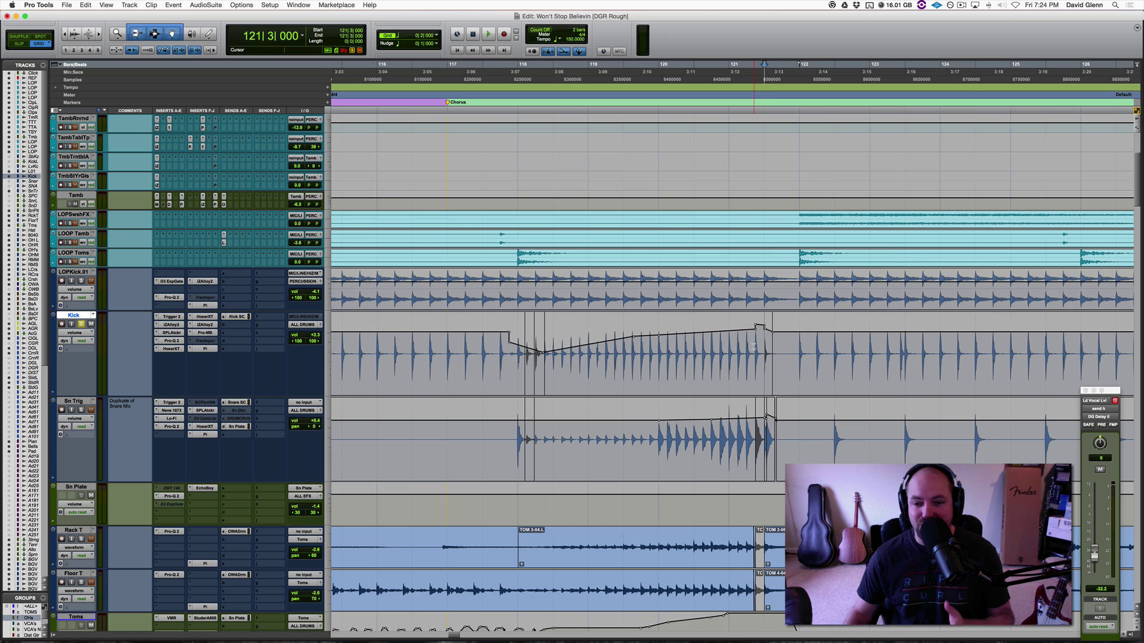
Play the drum fill from 117|3 with the Kick and Sn Trig tracks unsoloed.
key(super+bracketright)
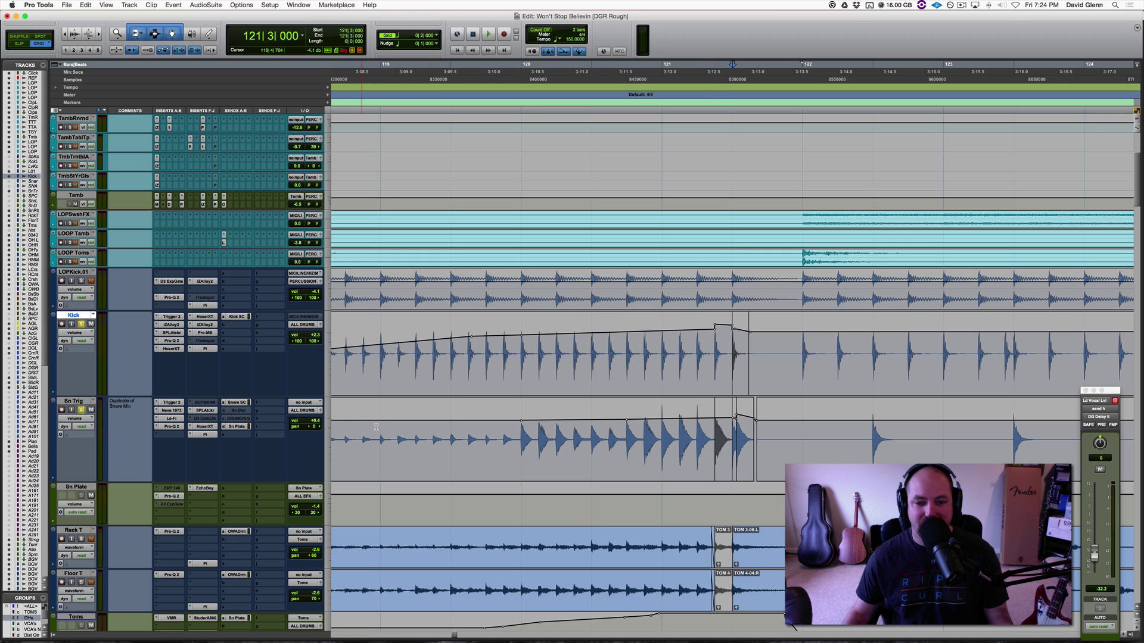
key(super+bracketleft)
click(485, 436)
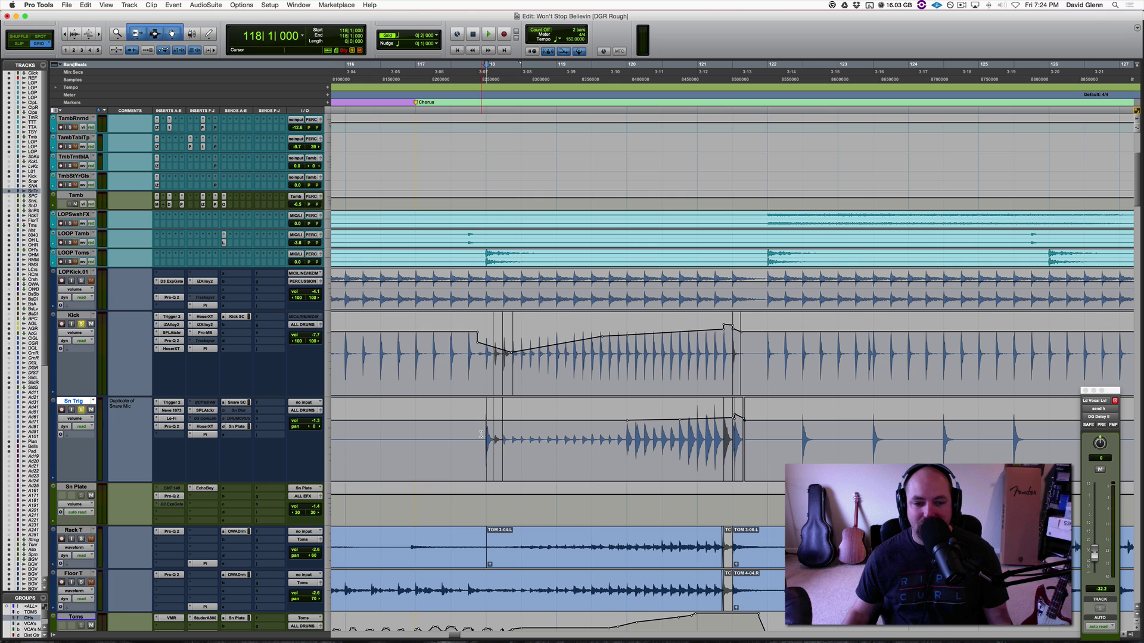
click(451, 437)
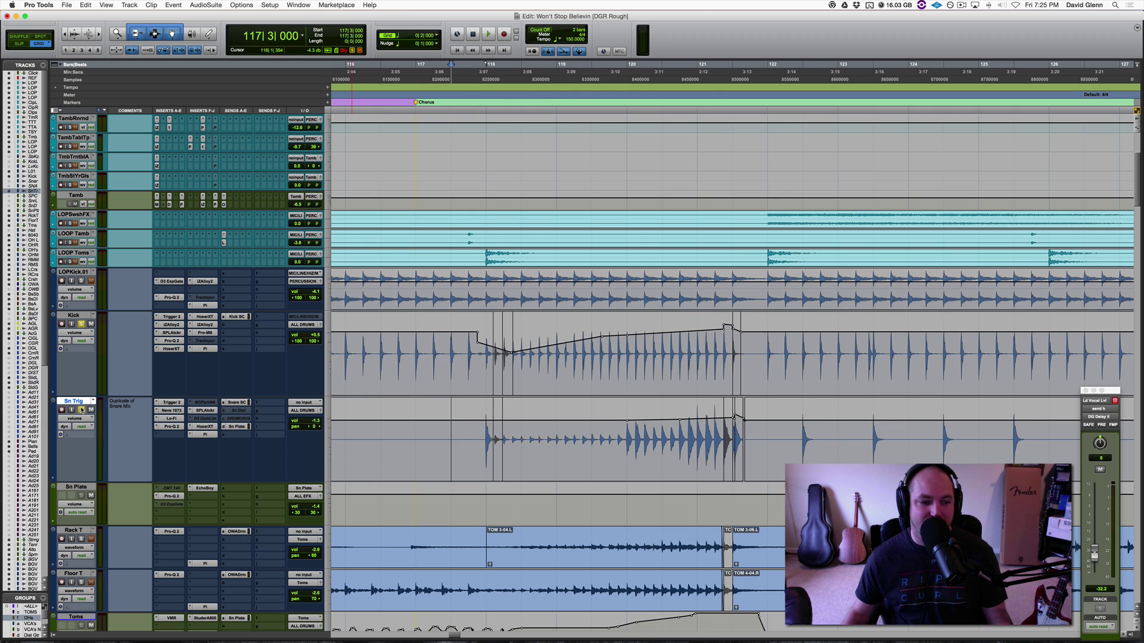
key(space)
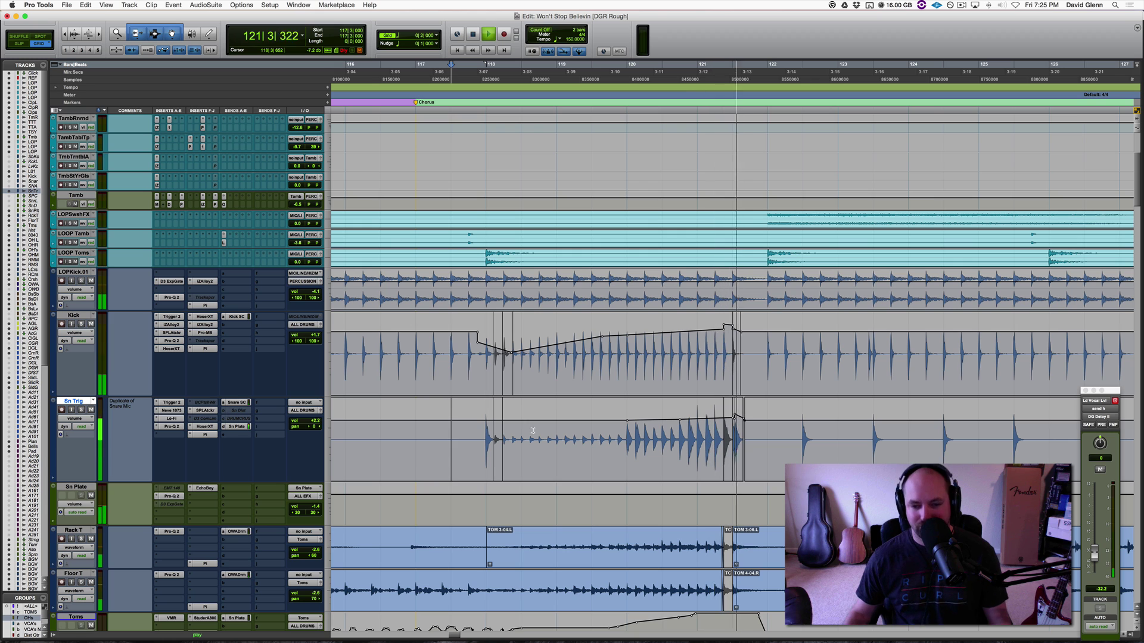
key(space)
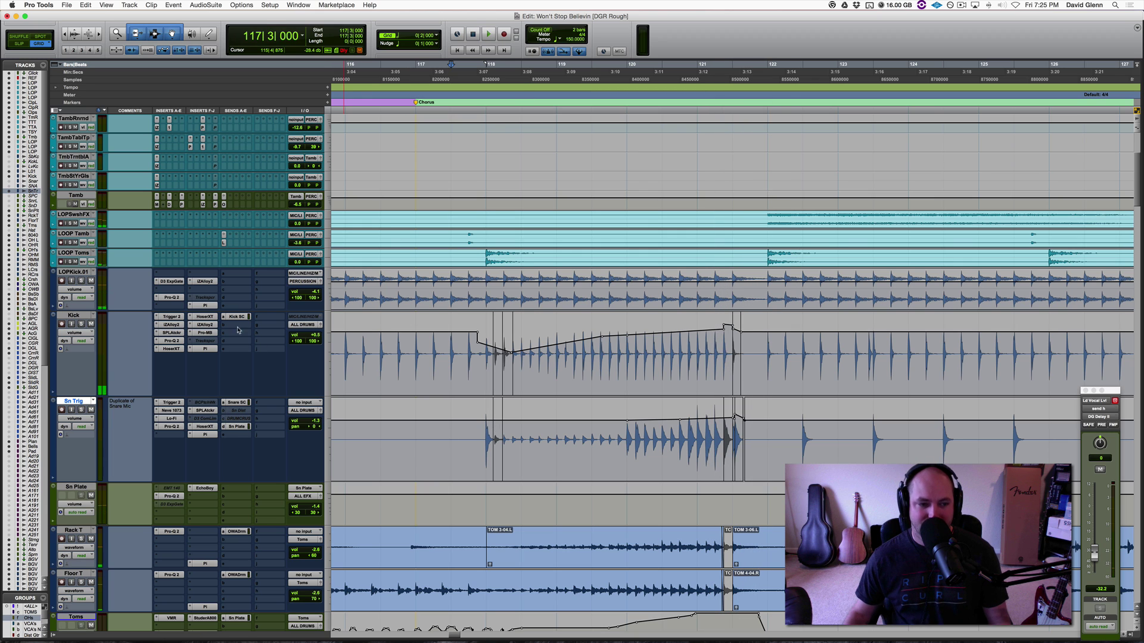
Solo the Kick and Sn Trig tracks and play the end of the drum fill from bar 121.
click(71, 315)
click(81, 323)
click(698, 350)
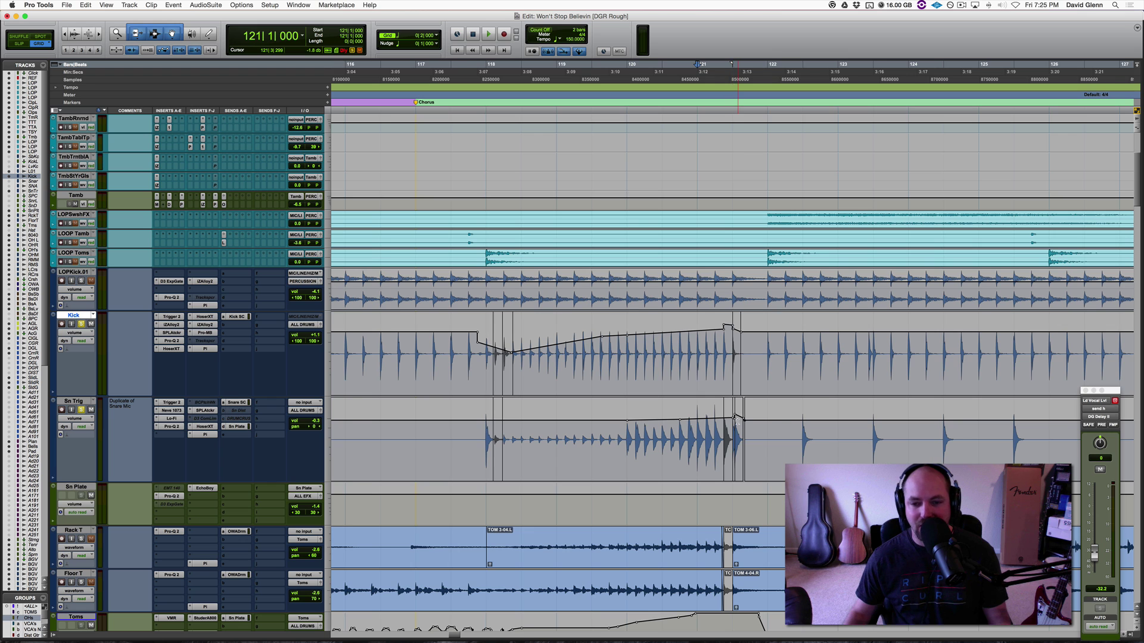
scroll(736, 421, up, 5)
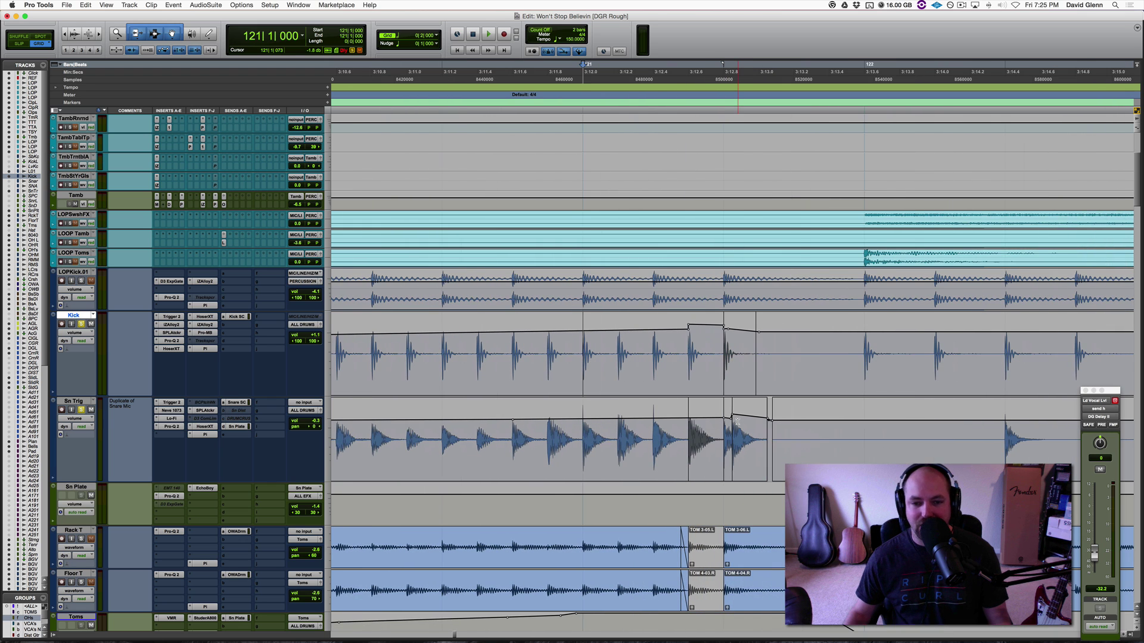
key(space)
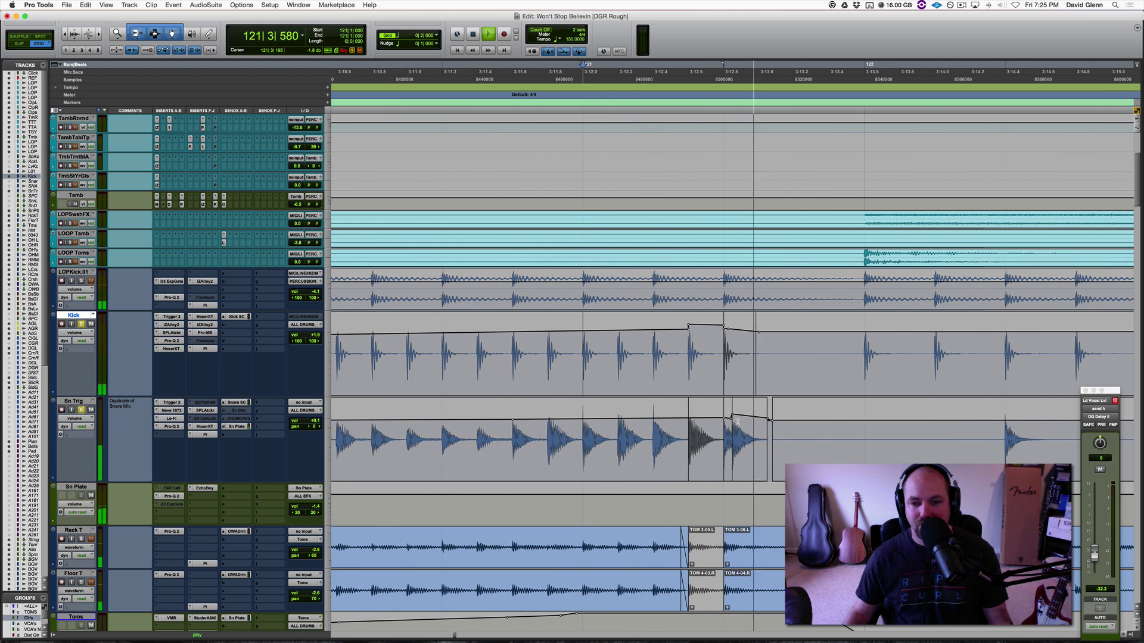
Stop playback, unsolo the Kick and Sn Trig tracks, and play the next drum fill from 133|3.
key(space)
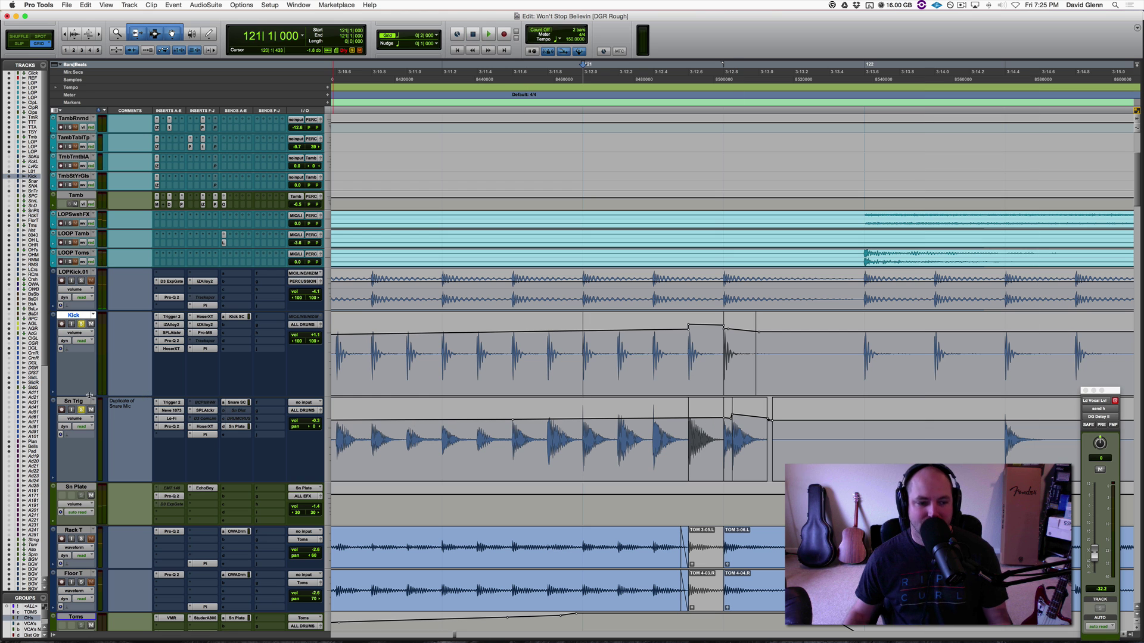
key(r)
key(r)
key(r)
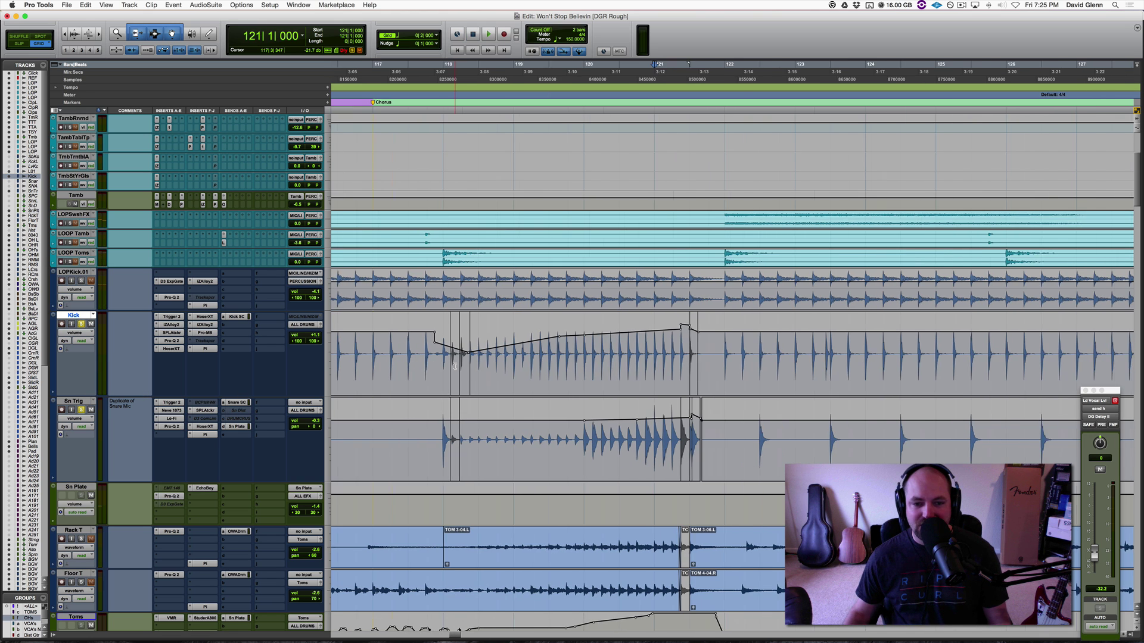
key(r)
scroll(564, 354, left, 3)
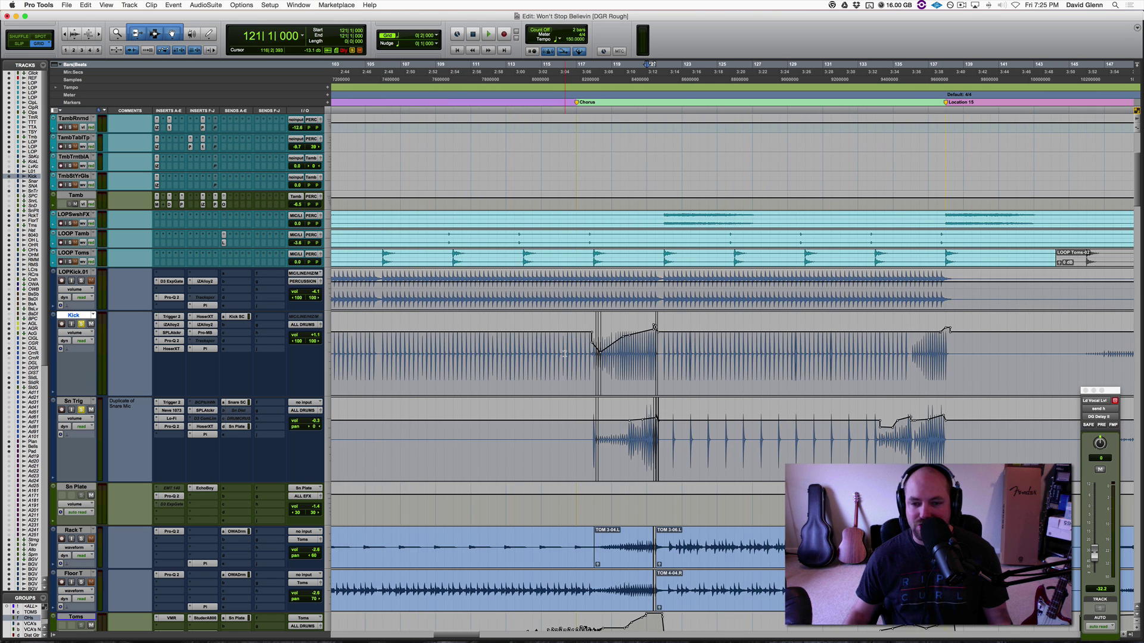
scroll(564, 353, right, 6)
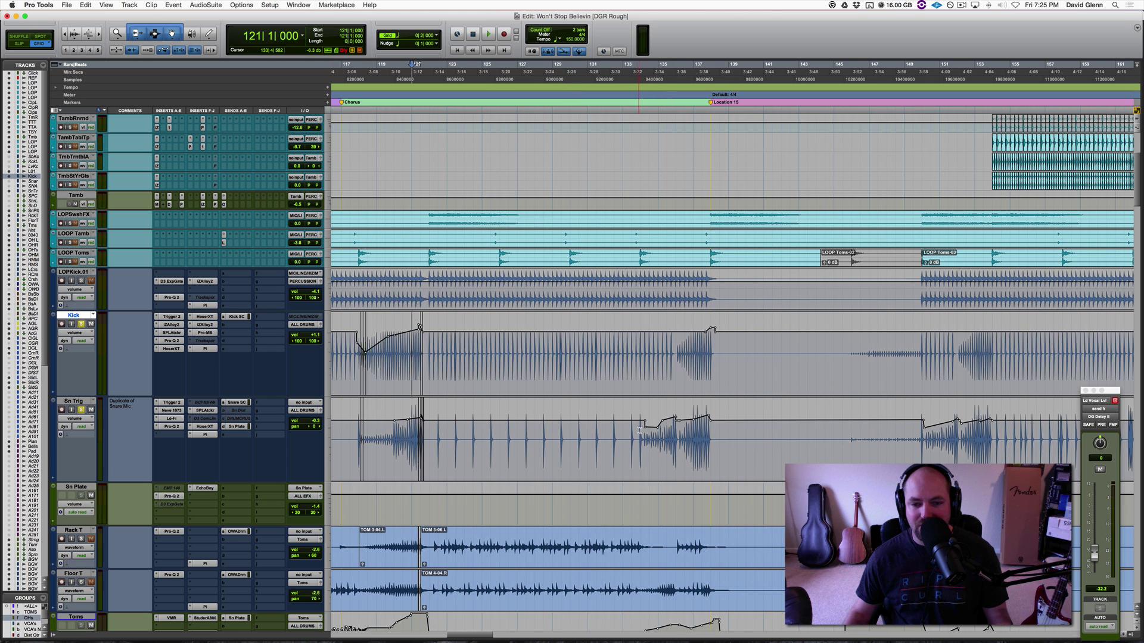
click(639, 430)
key(t)
key(t)
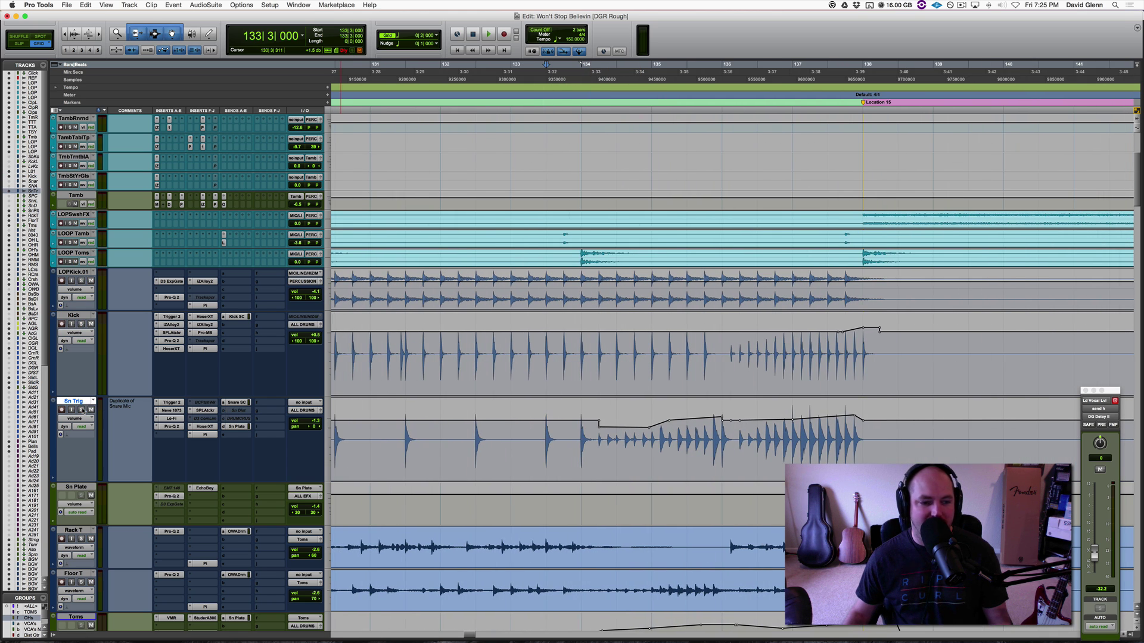
key(space)
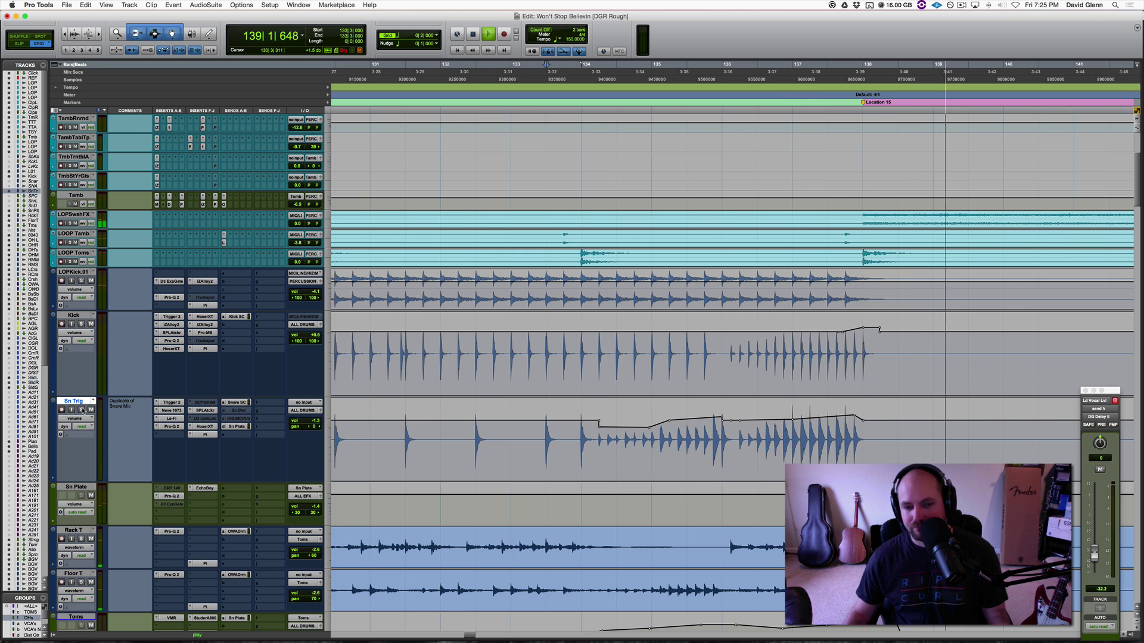
key(space)
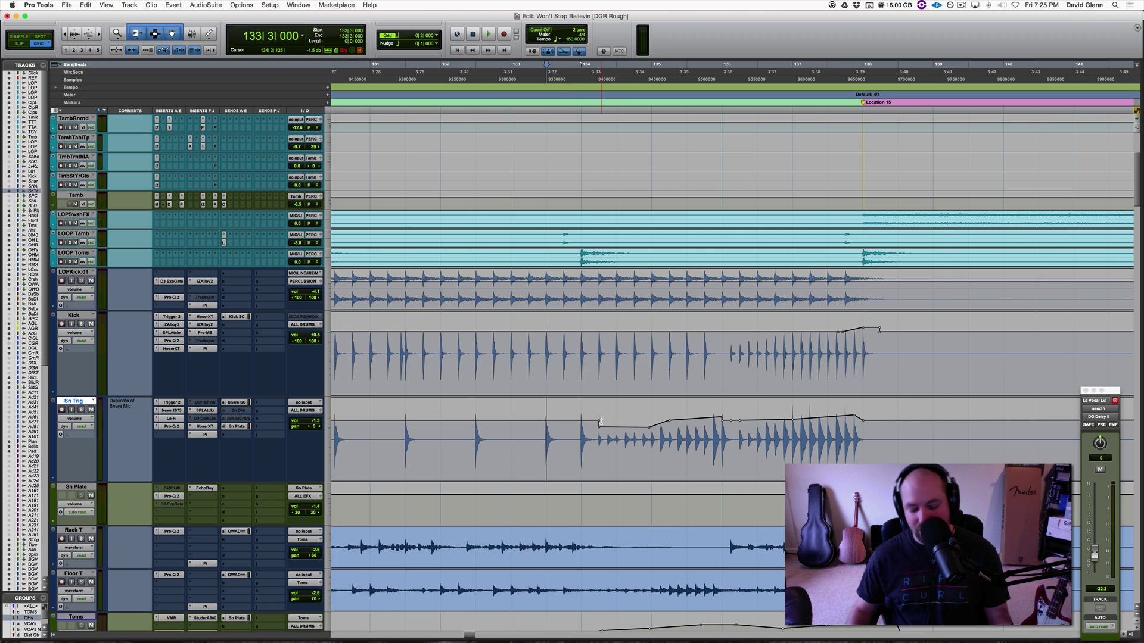
Switch the Sn Trig and Kick tracks to waveform view and show the clip gain line.
key(ctrl+minus)
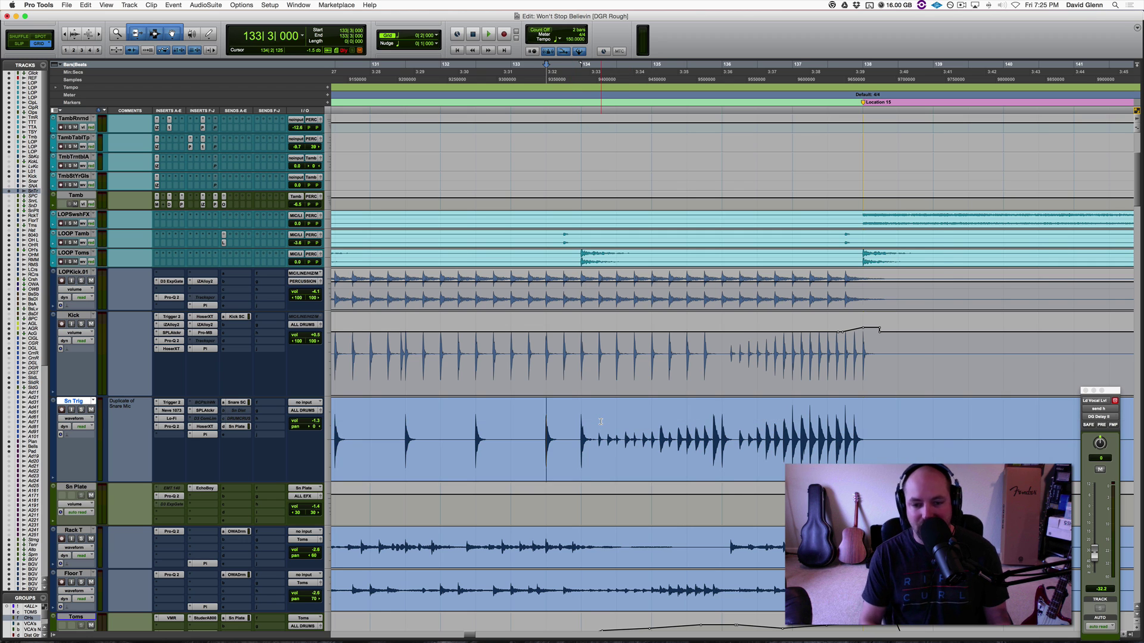
key(p)
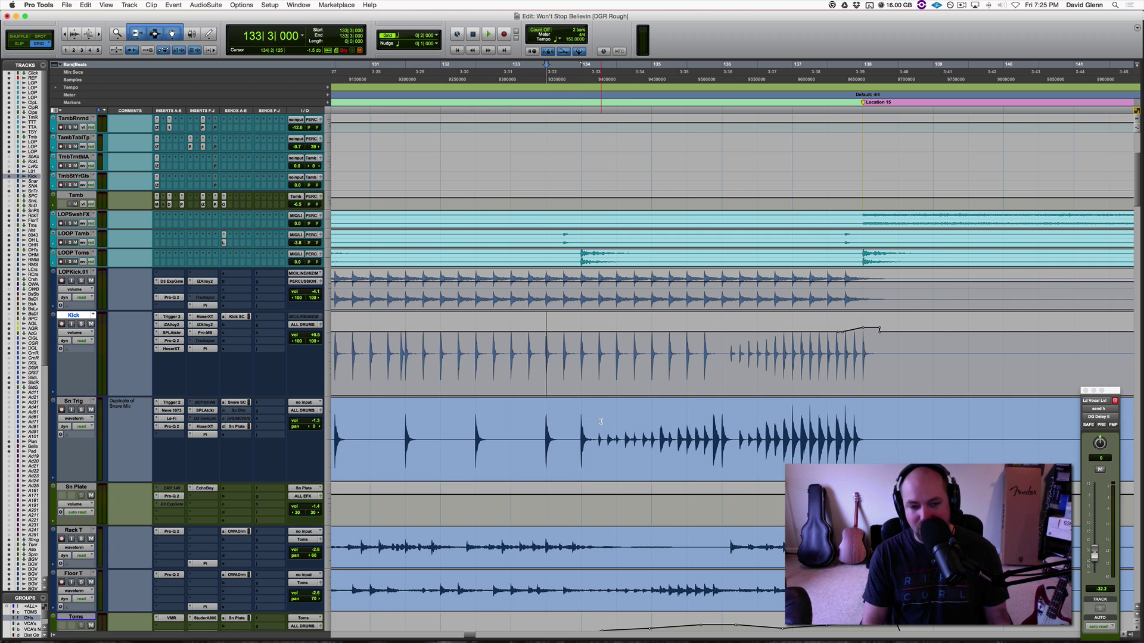
key(ctrl+minus)
click(594, 421)
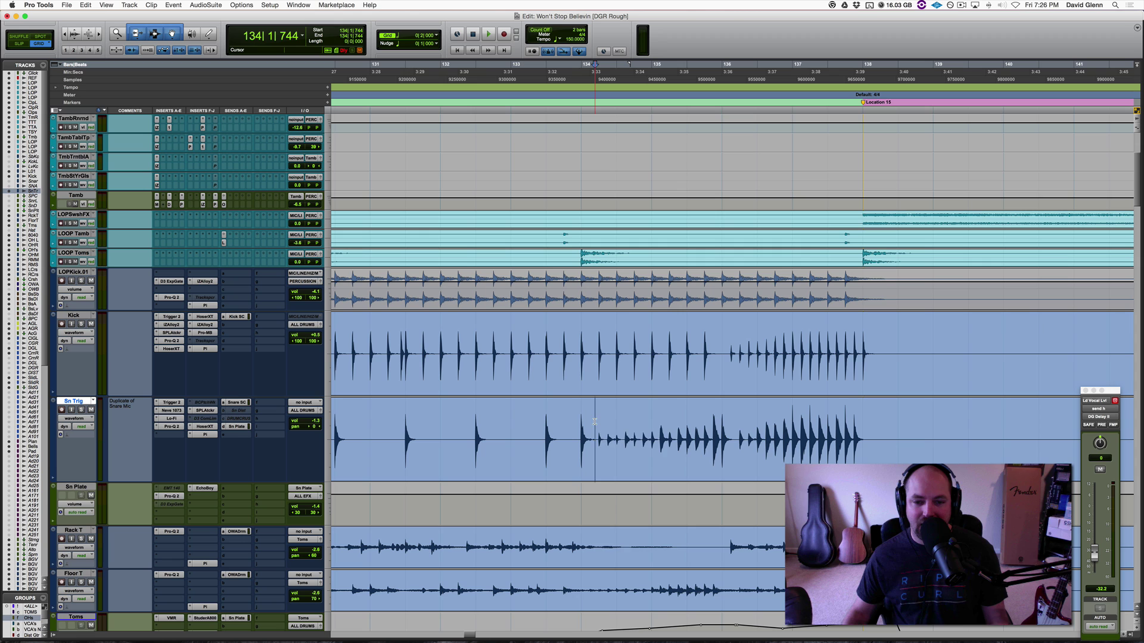
right_click(598, 422)
mouse_move(648, 504)
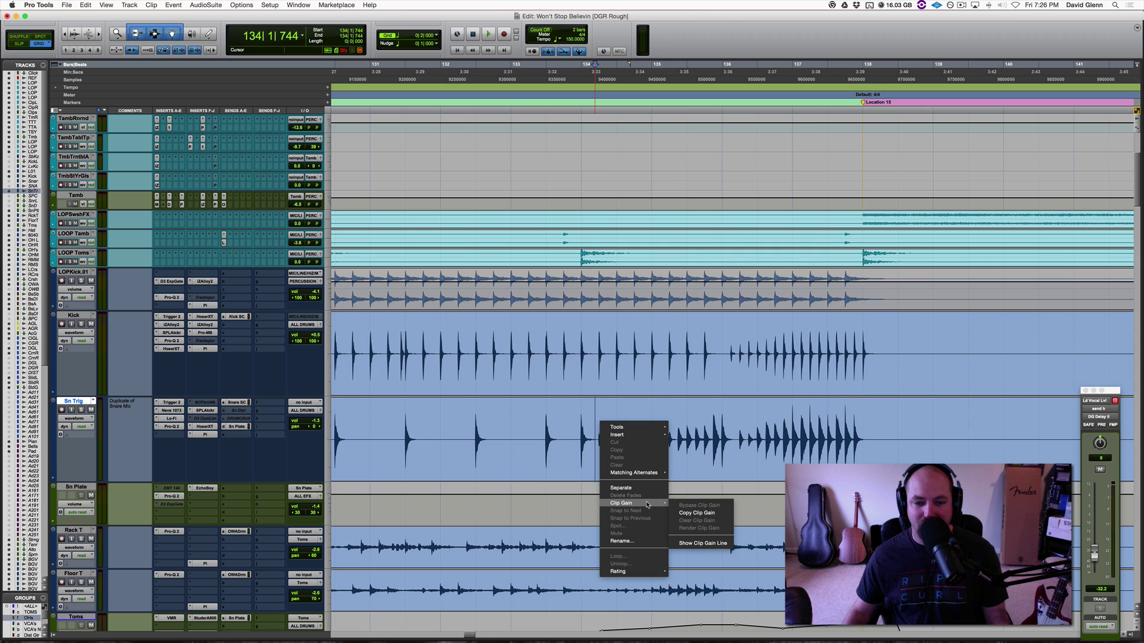
click(703, 542)
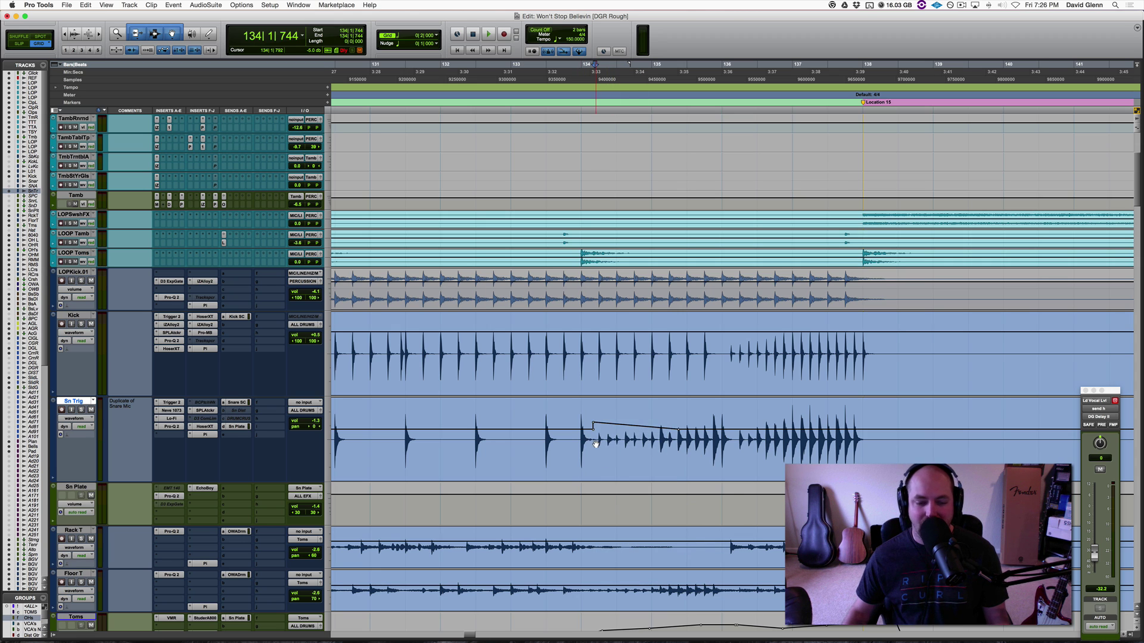
Try raising the clip gain at the start of the Sn Trig fill near bar 134 to +21.2 dB.
scroll(595, 444, right, 3)
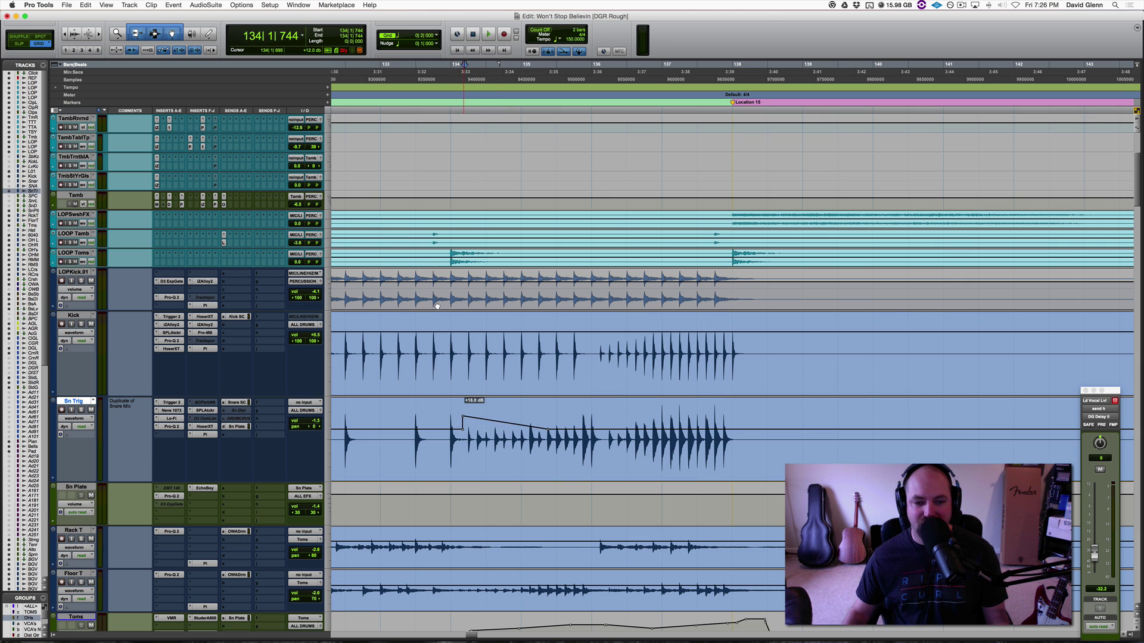
key(ctrl+shift+Down)
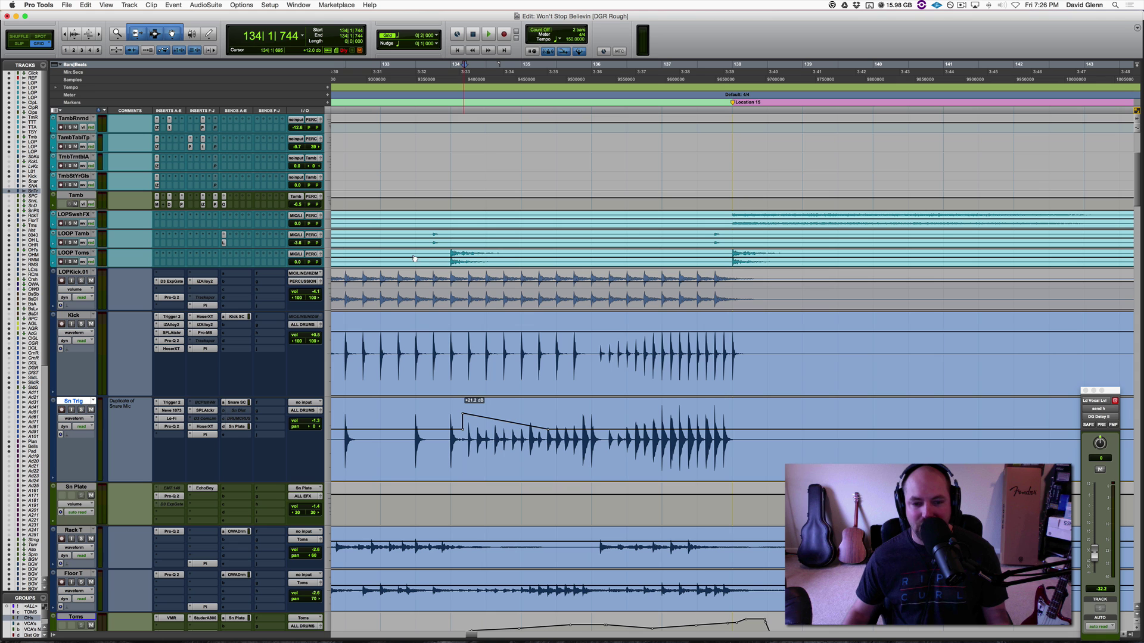
key(ctrl+shift+Down)
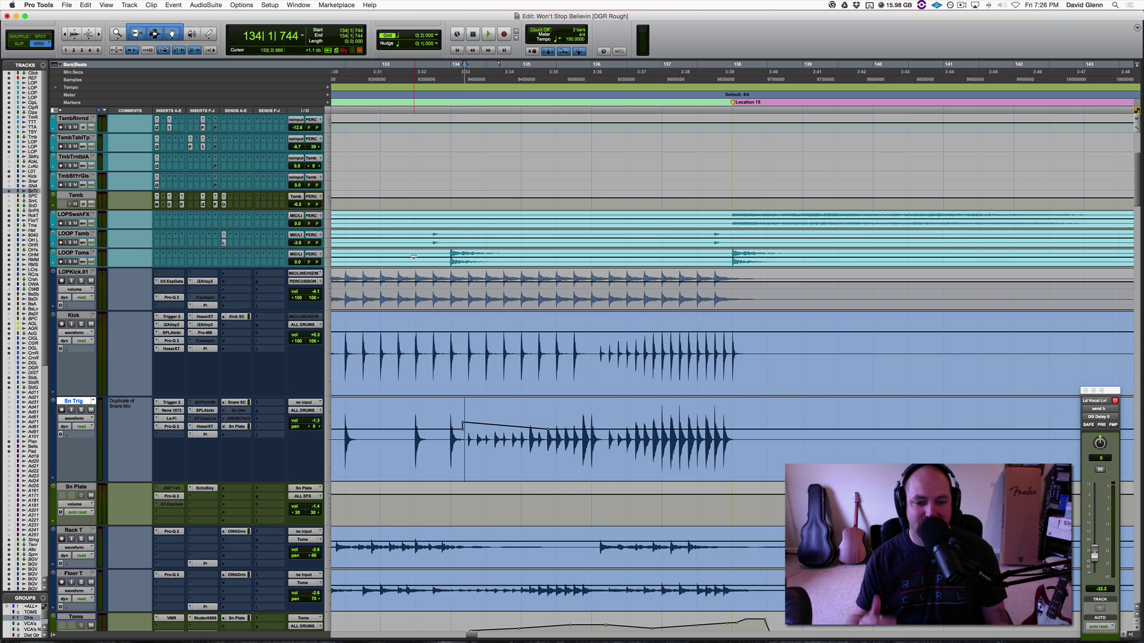
Place the edit cursor across the Kick and Sn Trig tracks at 149|3 and switch both to volume automation view.
scroll(547, 372, down, 3)
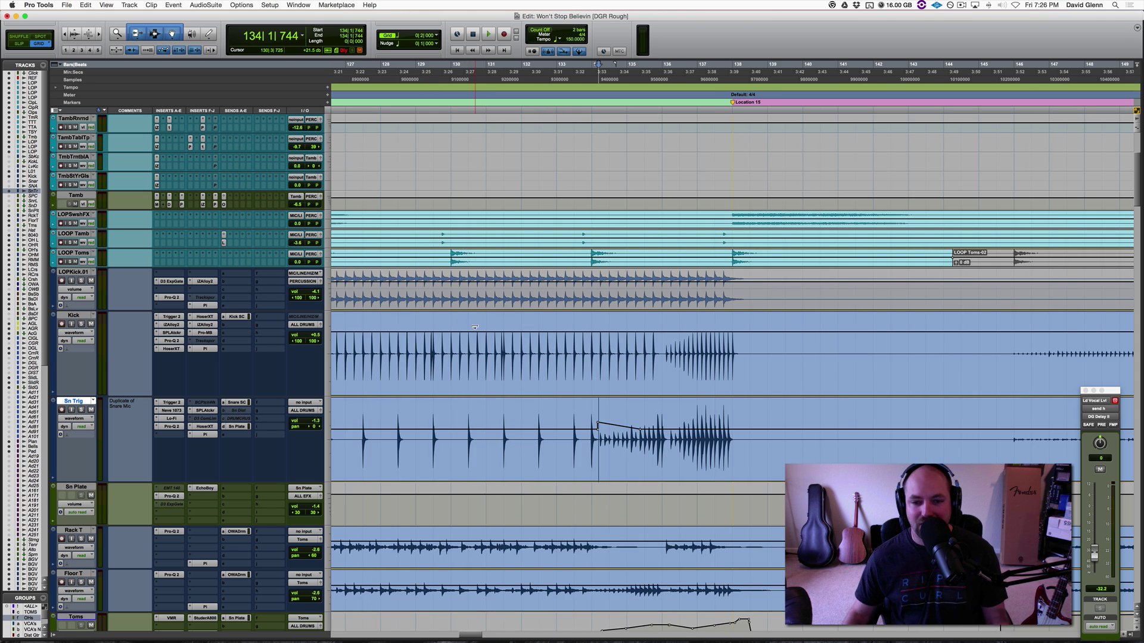
scroll(547, 373, right, 5)
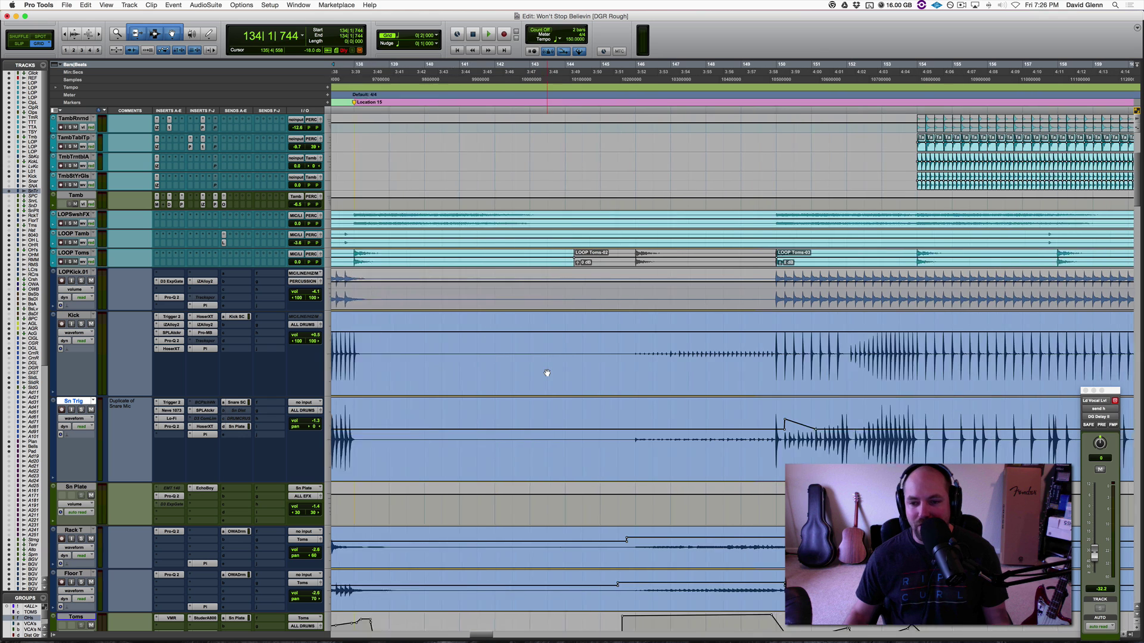
click(653, 347)
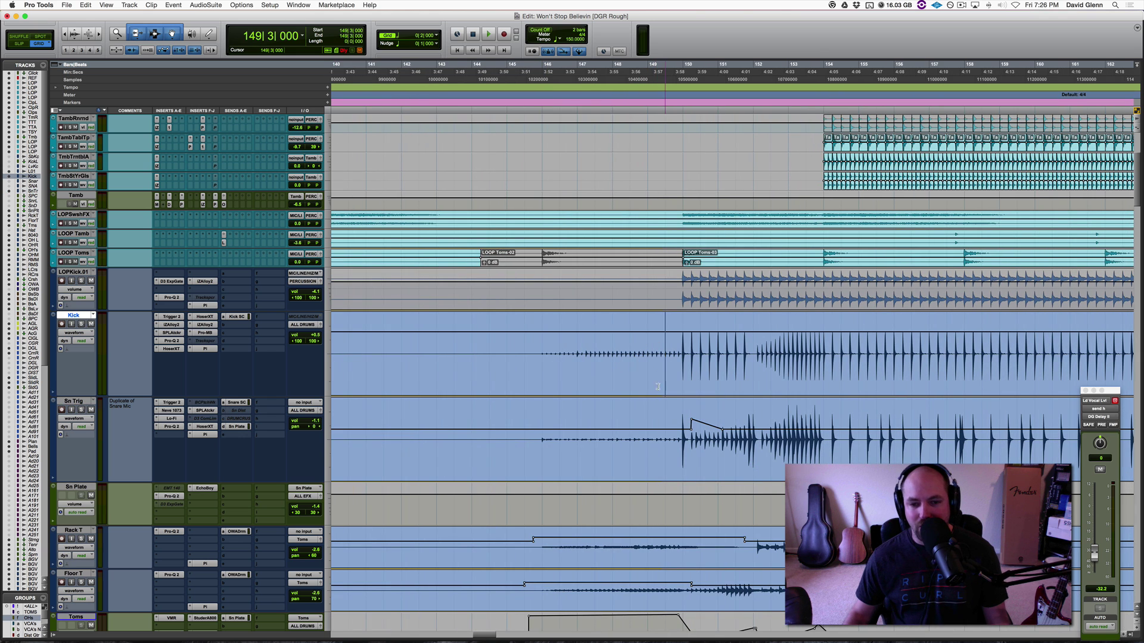
shift+click(658, 430)
scroll(659, 430, right, 2)
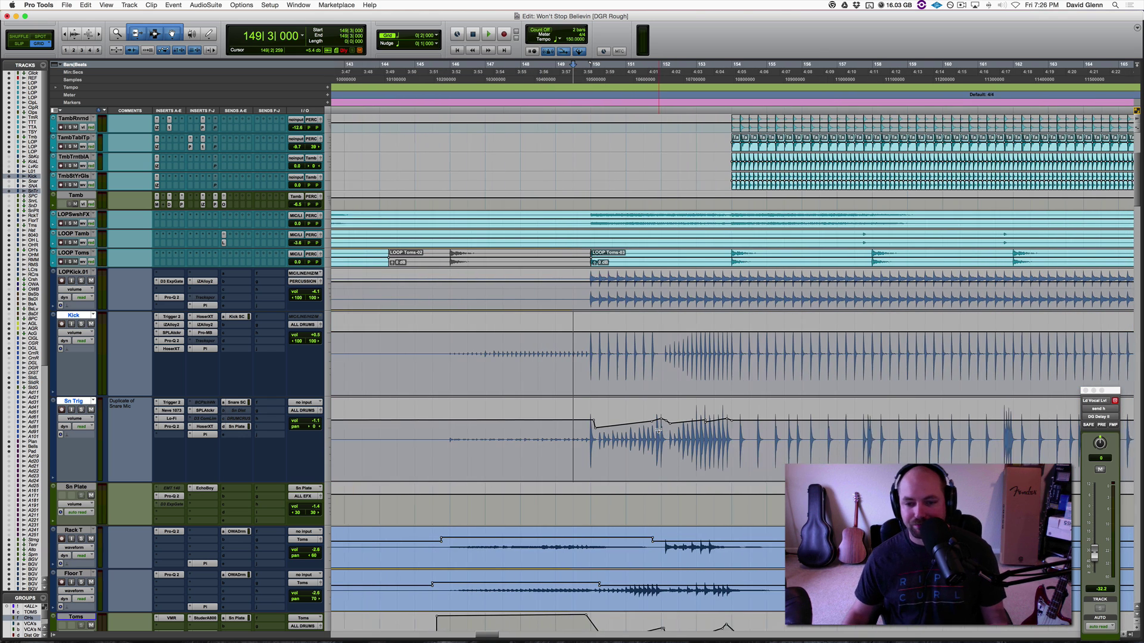
key(ctrl+minus)
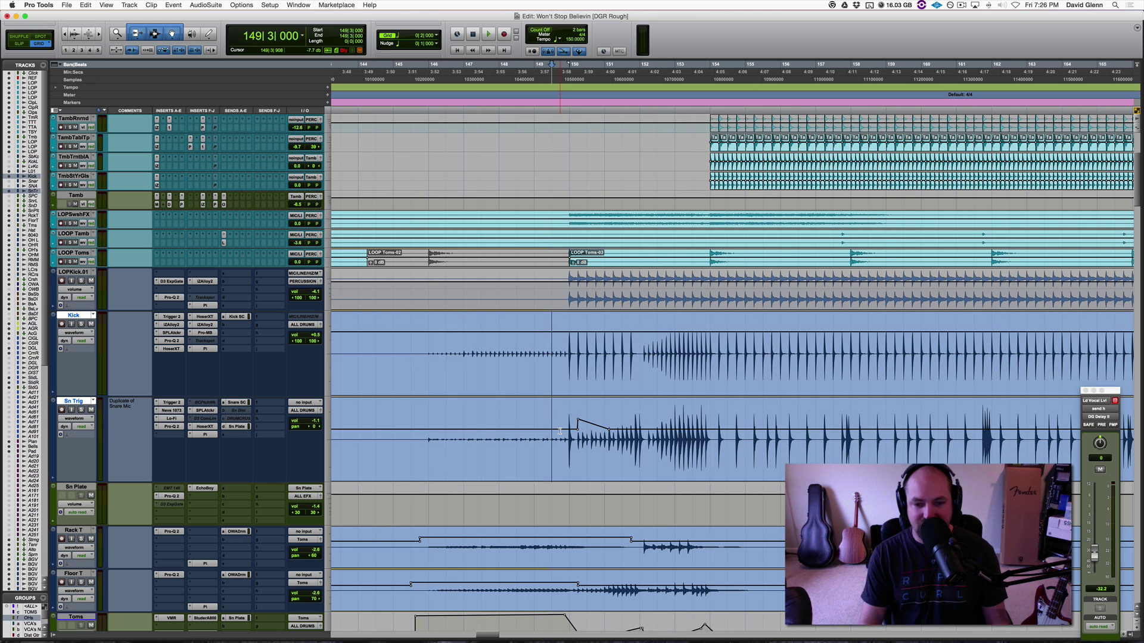
key(ctrl+minus)
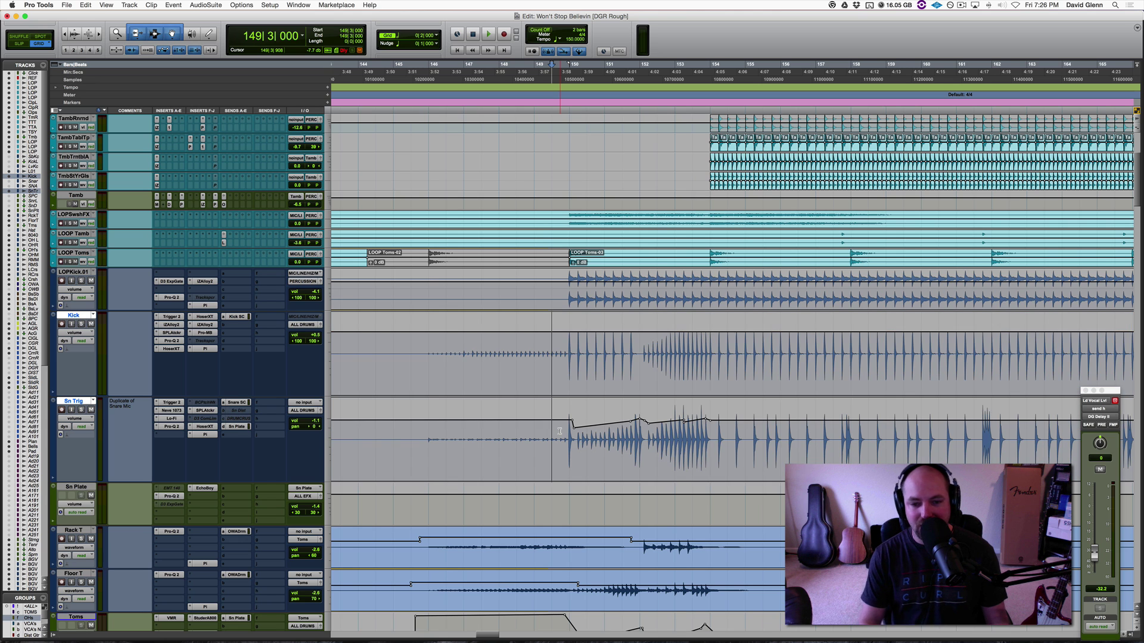
Play the song's final drum fill from 181|3, stop, and place the cursor on the Kick track at 183|3.
scroll(560, 430, right, 2)
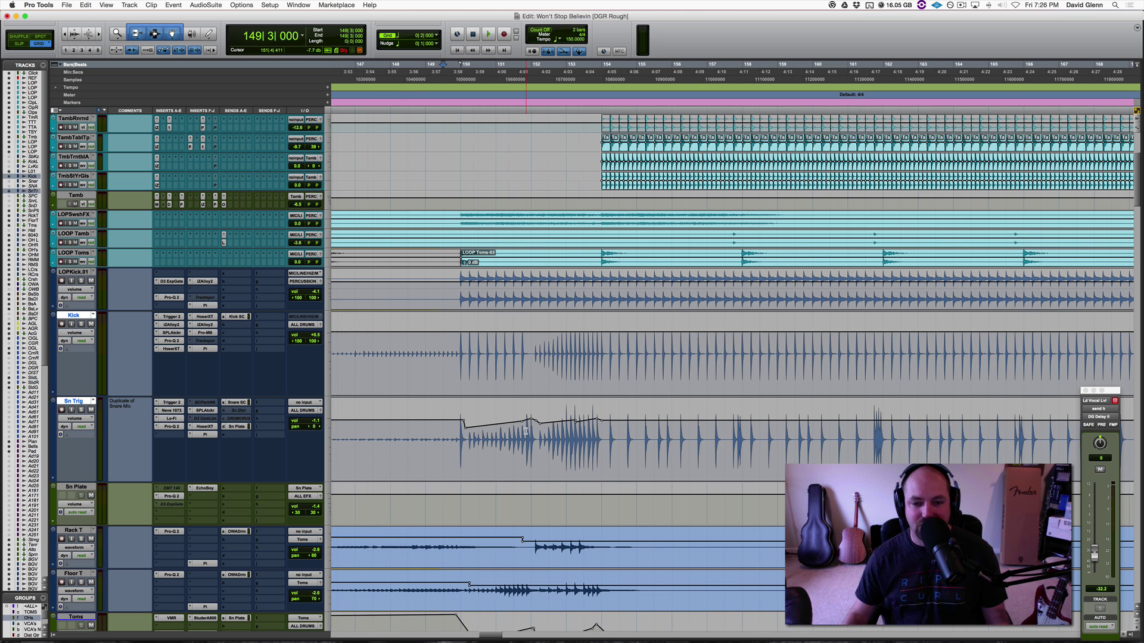
scroll(526, 430, down, 2)
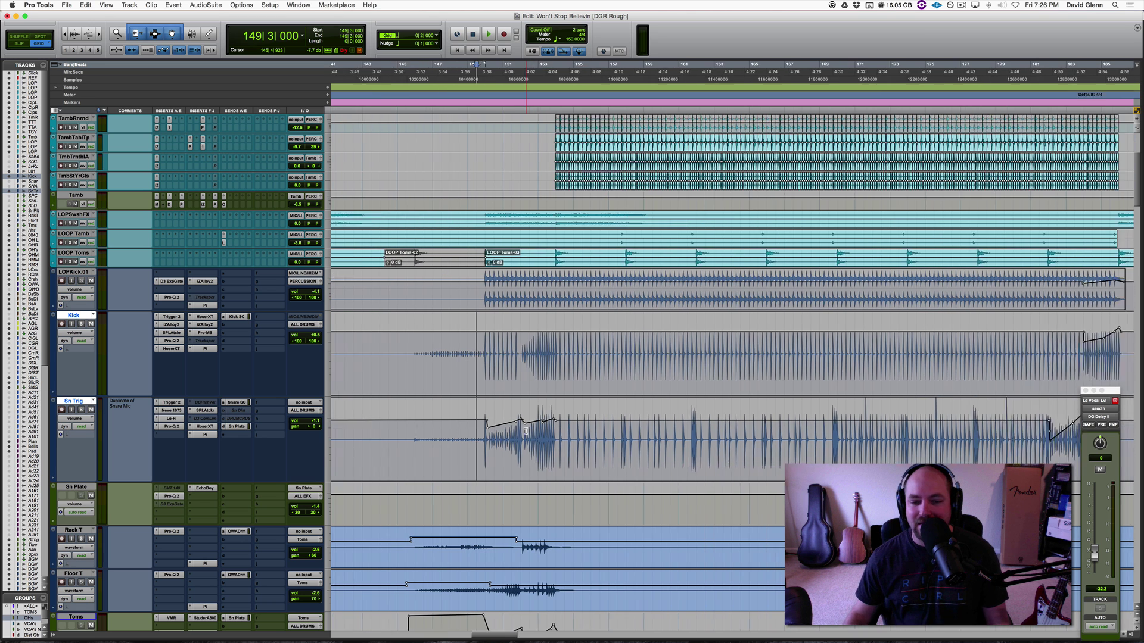
scroll(526, 430, right, 5)
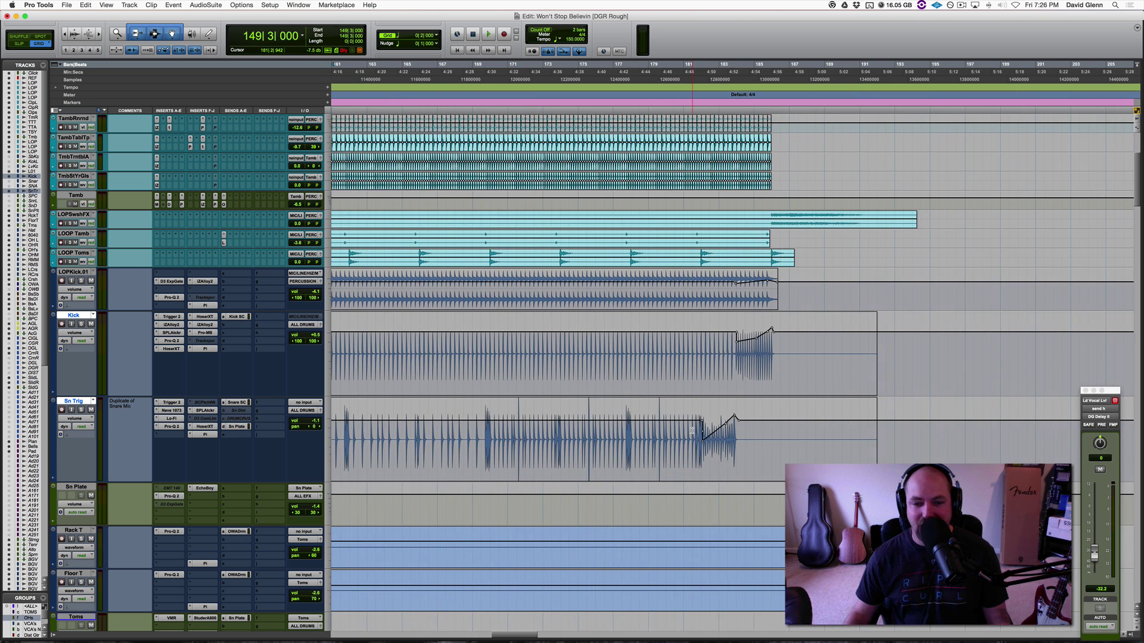
click(692, 430)
key(space)
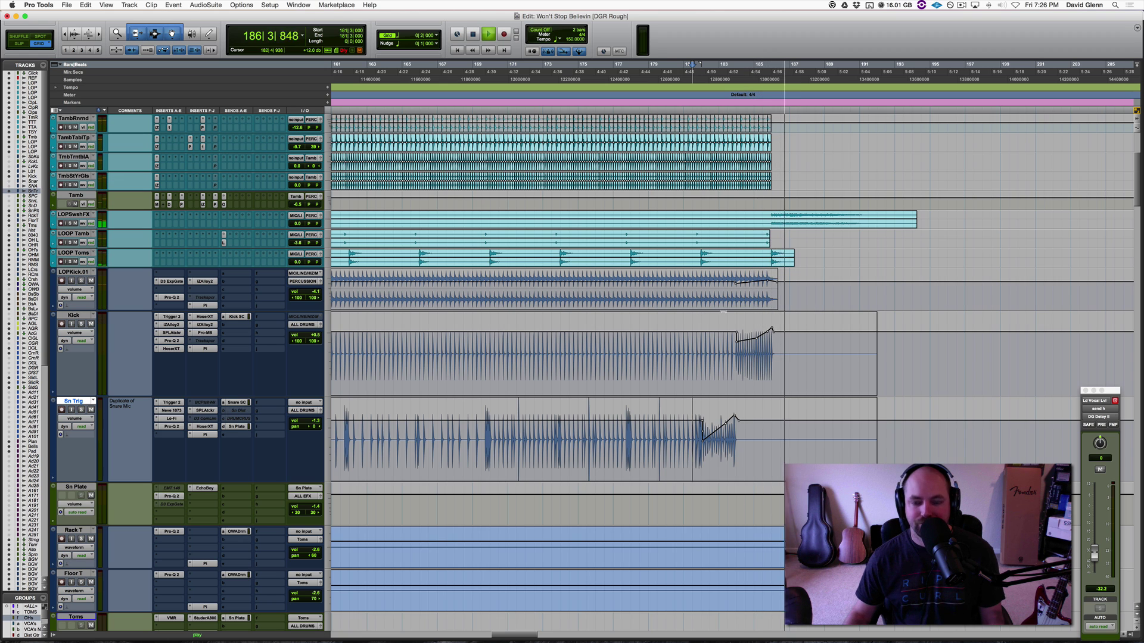
click(727, 345)
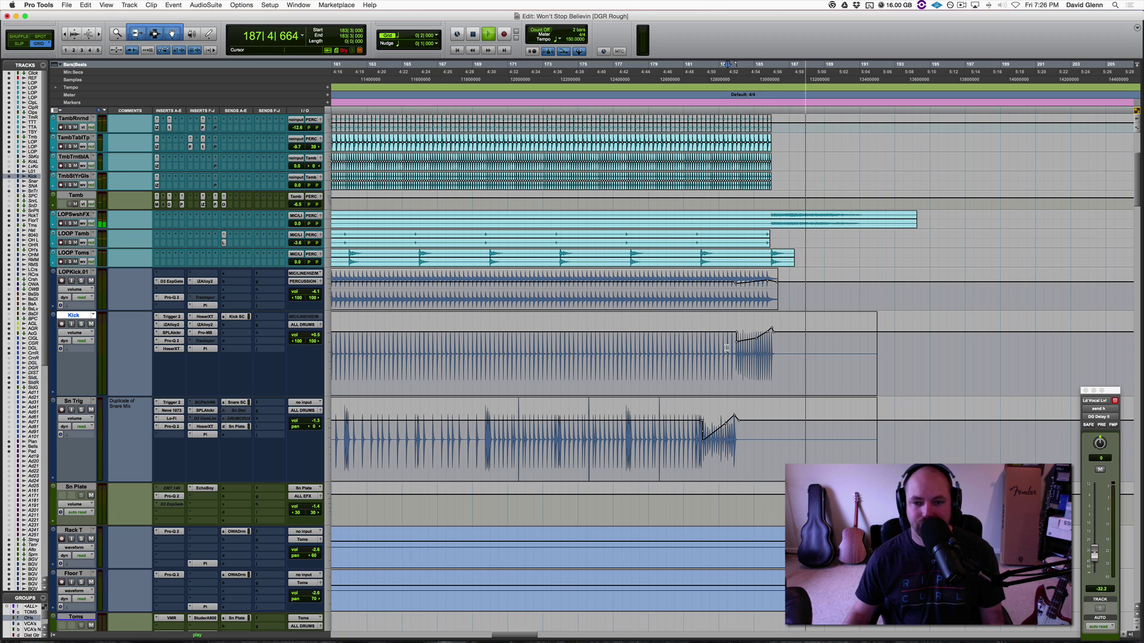
key(space)
Go back to the first Chorus and play briefly from bar 38 where the Sn Trig track enters.
key(super+bracketleft)
key(super+bracketleft)
scroll(493, 342, left, 10)
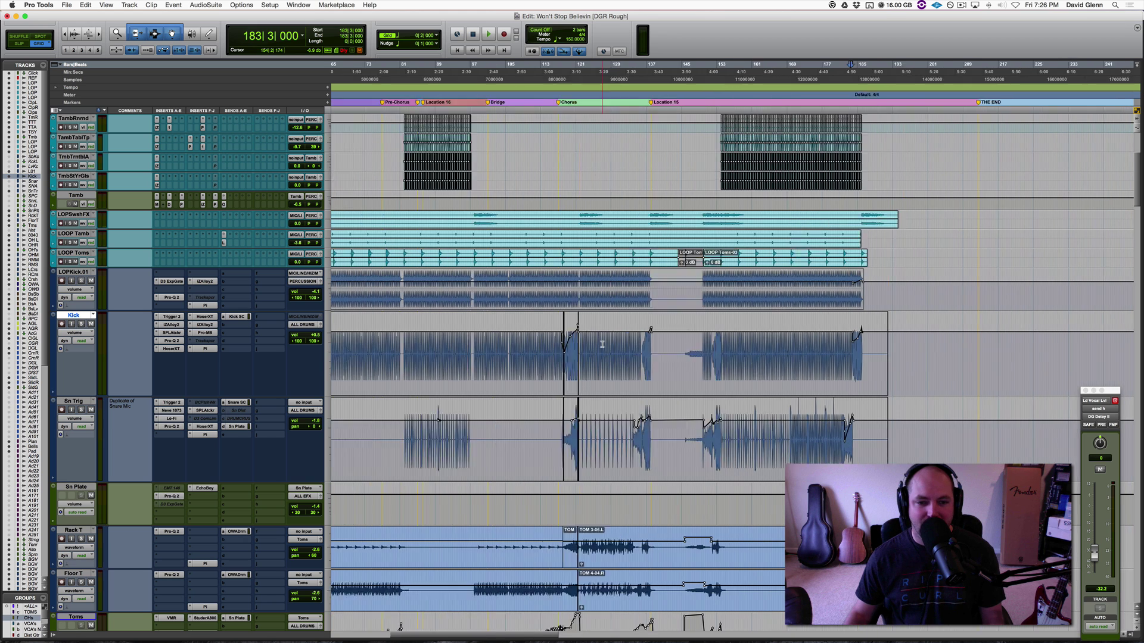
click(523, 444)
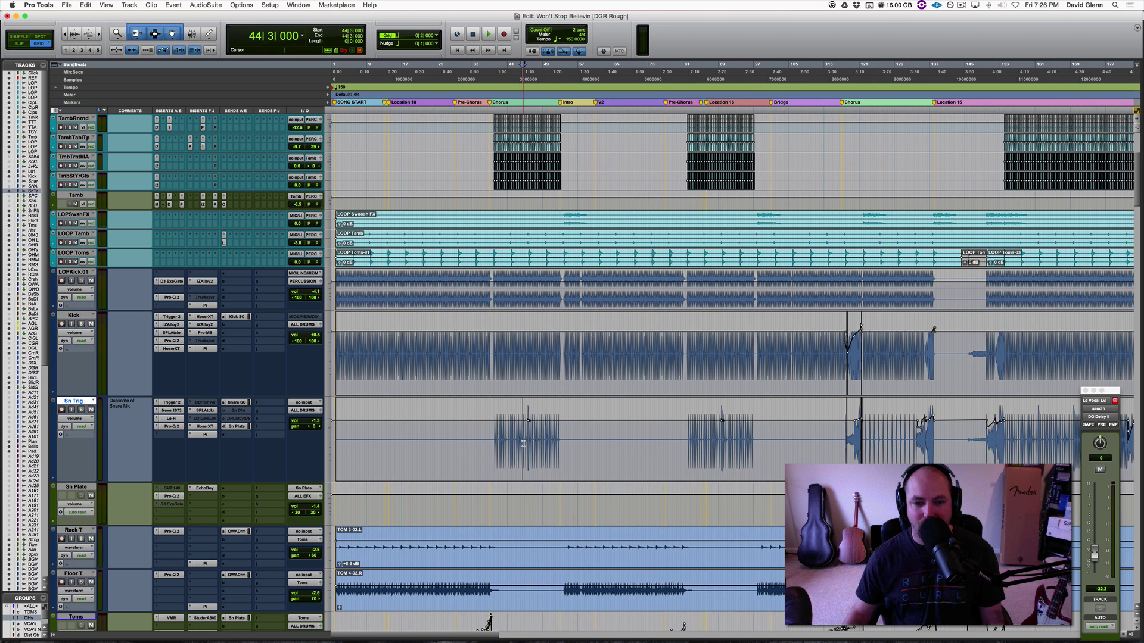
key(super+bracketright)
key(super+bracketright)
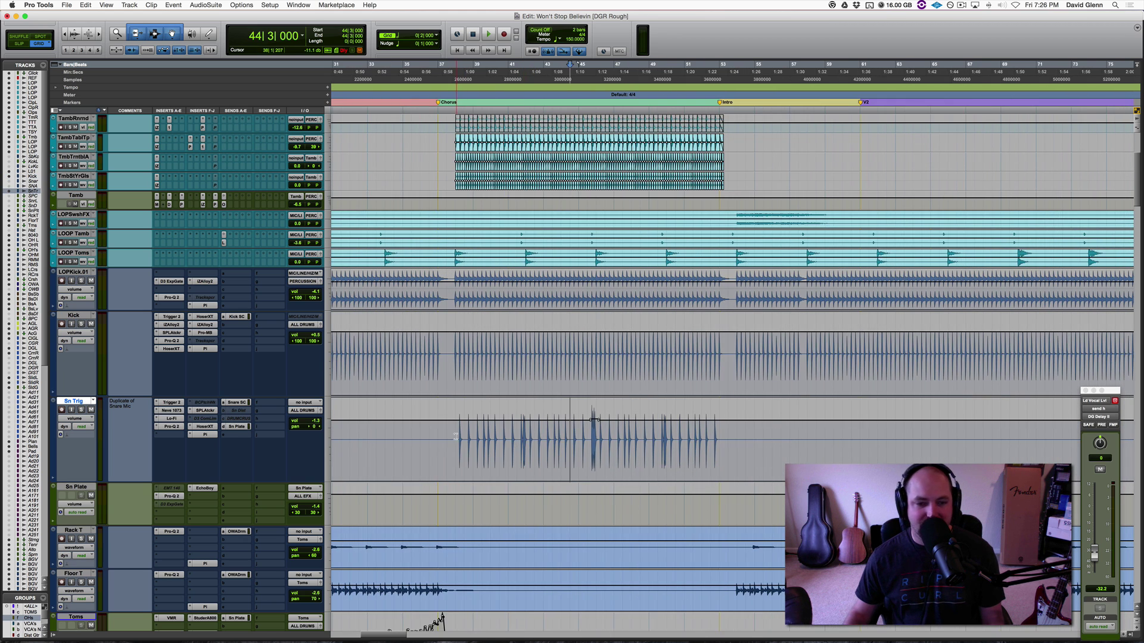
click(456, 437)
key(space)
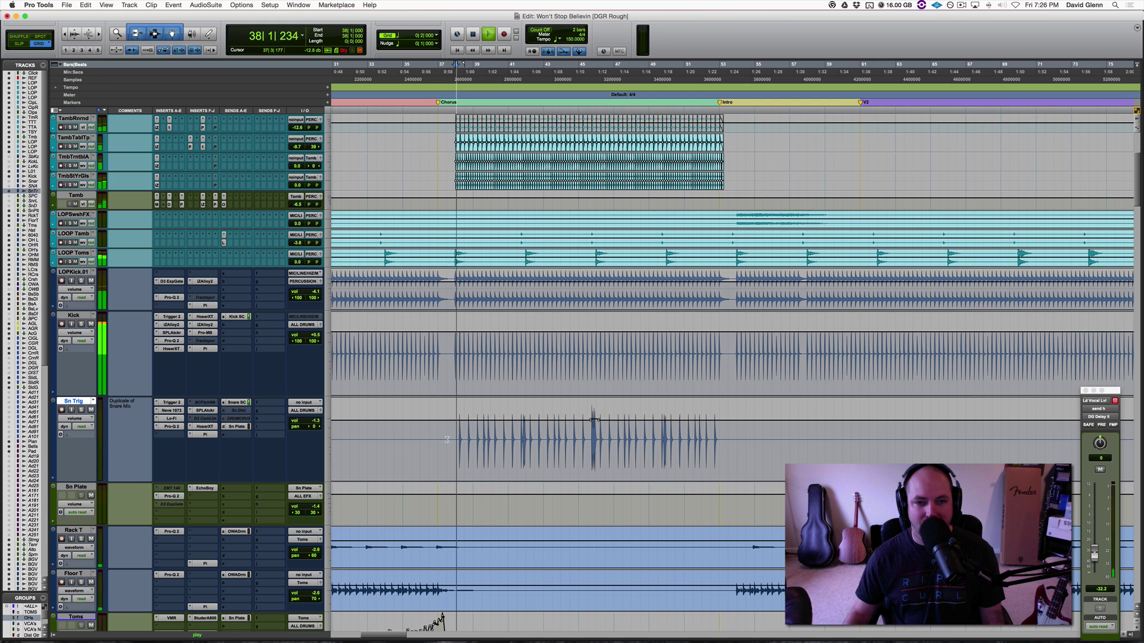
key(space)
Play the Sn Trig roll in the first Chorus from 44|3 and examine its volume automation up close.
click(567, 438)
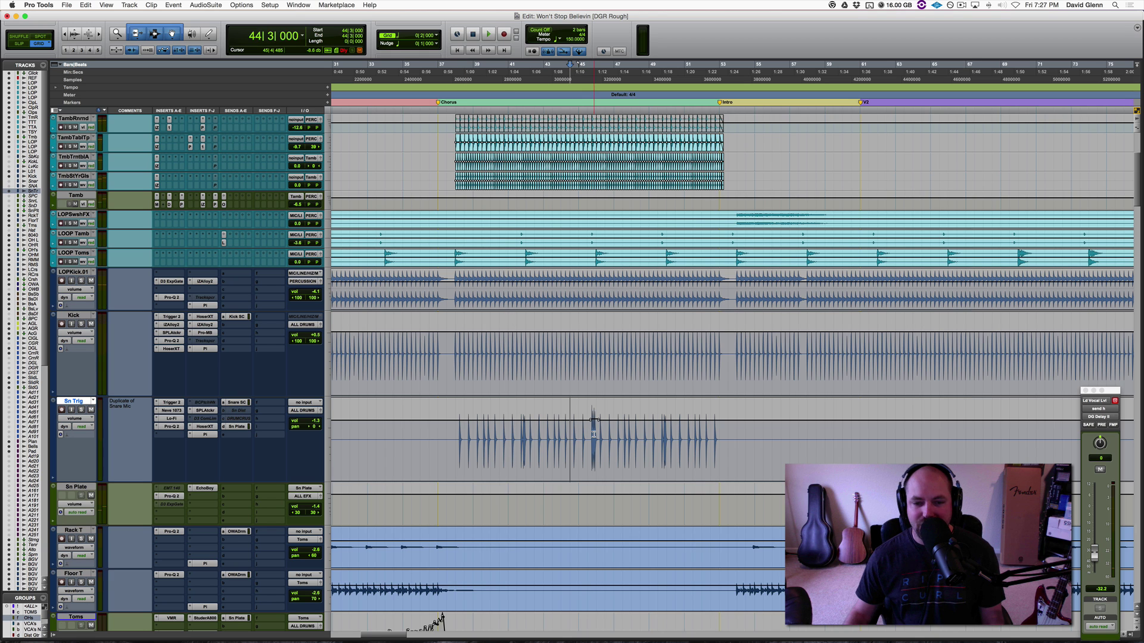
key(space)
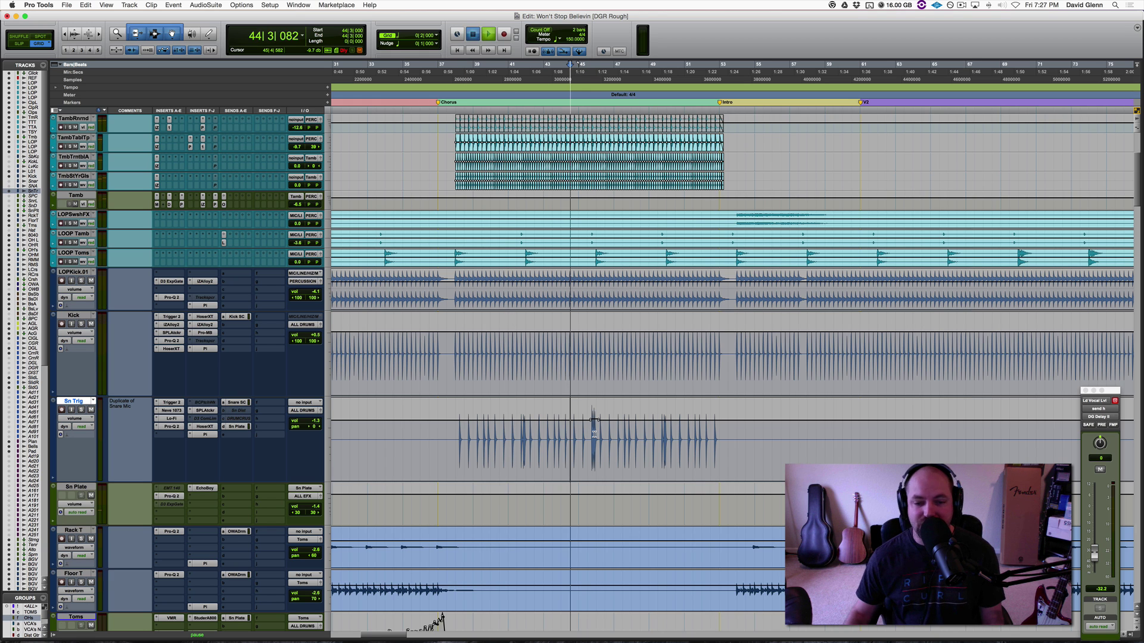
key(super+bracketright)
key(super+bracketright)
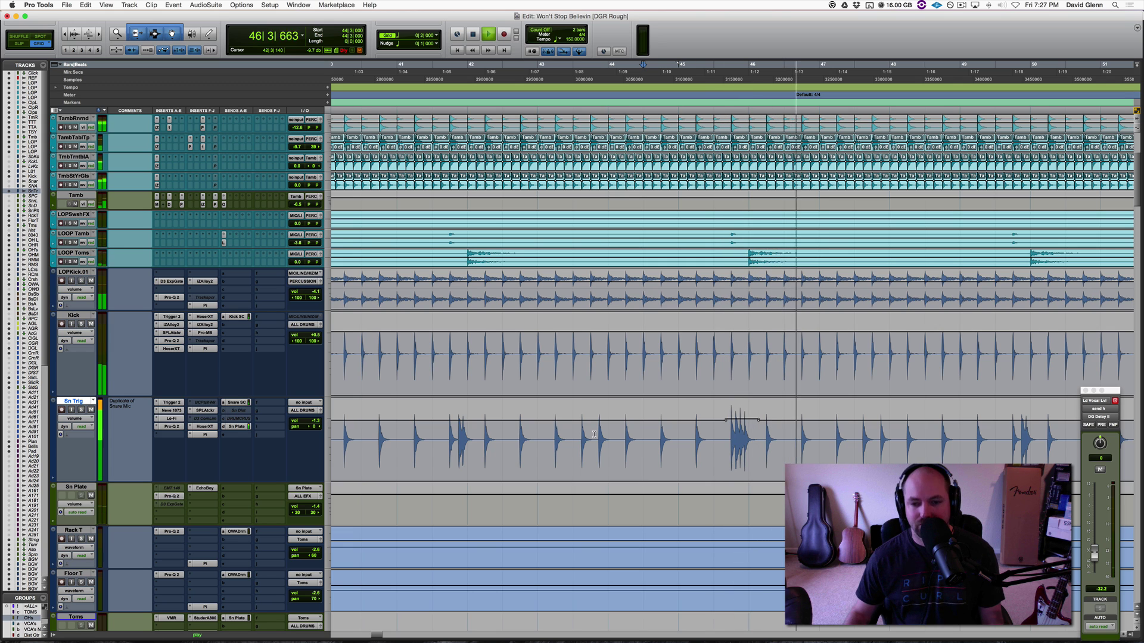
key(space)
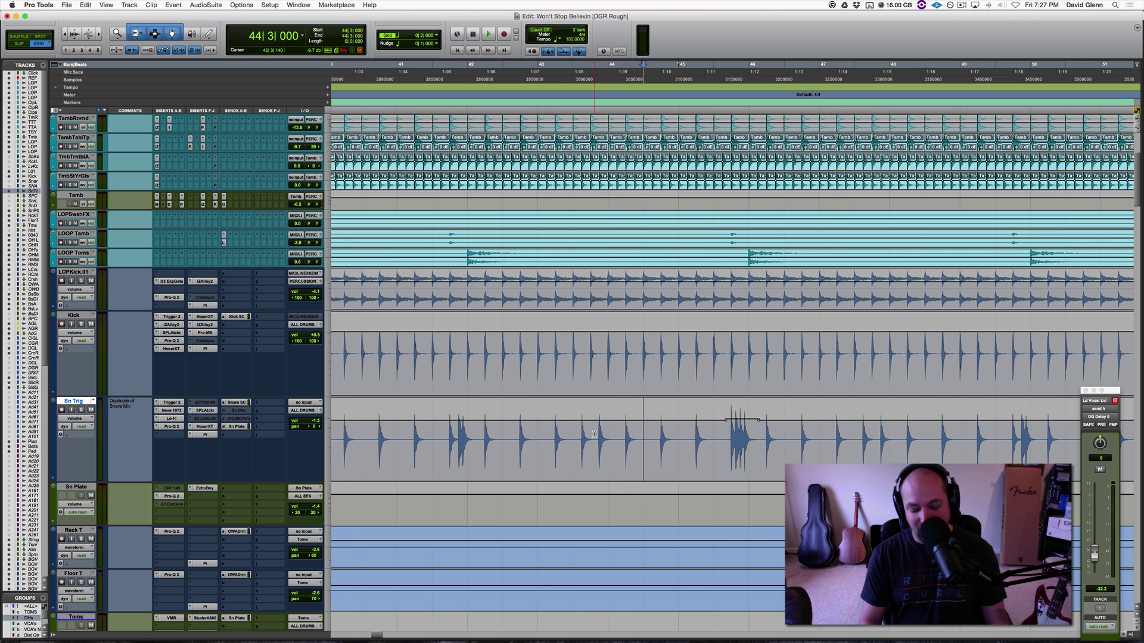
key(r)
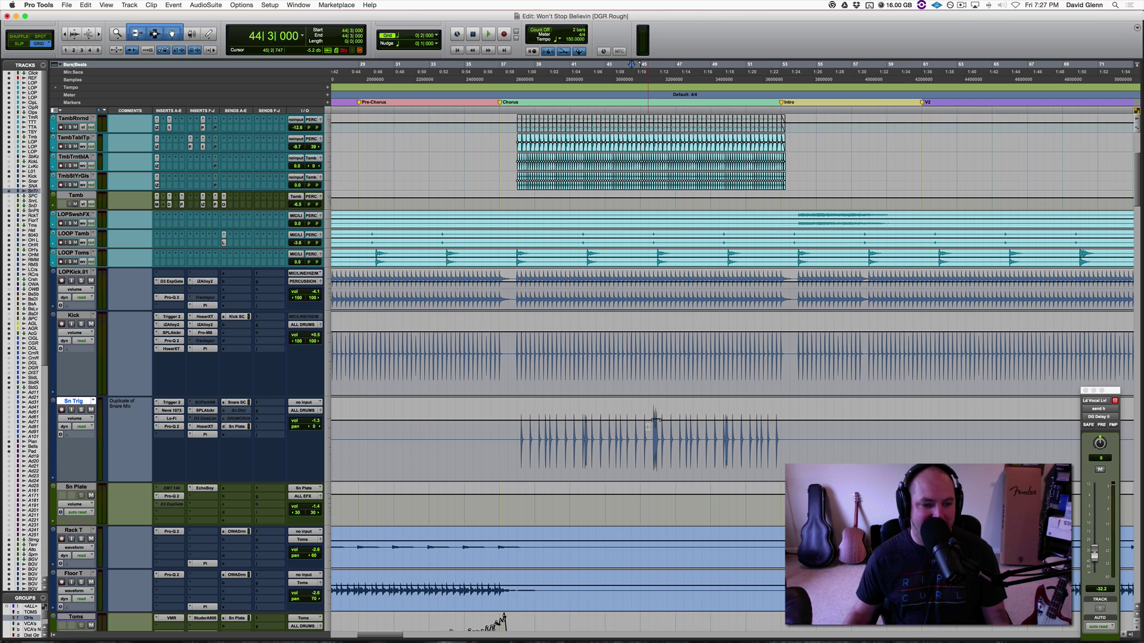
Mark the Sn Trig roll in the first Chorus at 46|1 and 44|3, and survey the drum automation across the whole song.
click(654, 429)
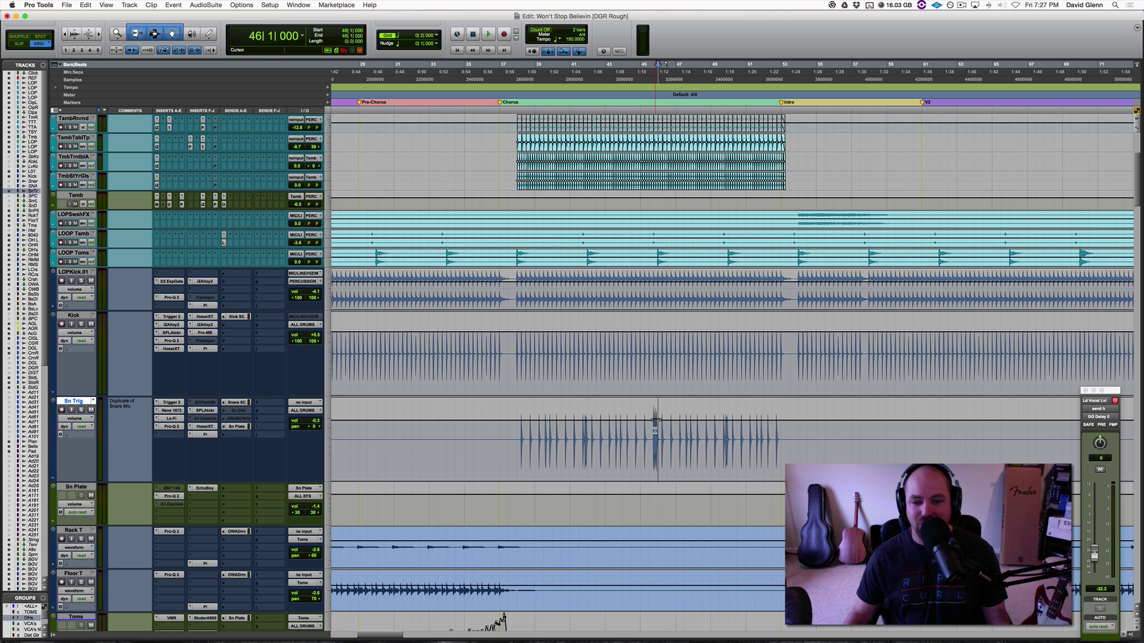
key(r)
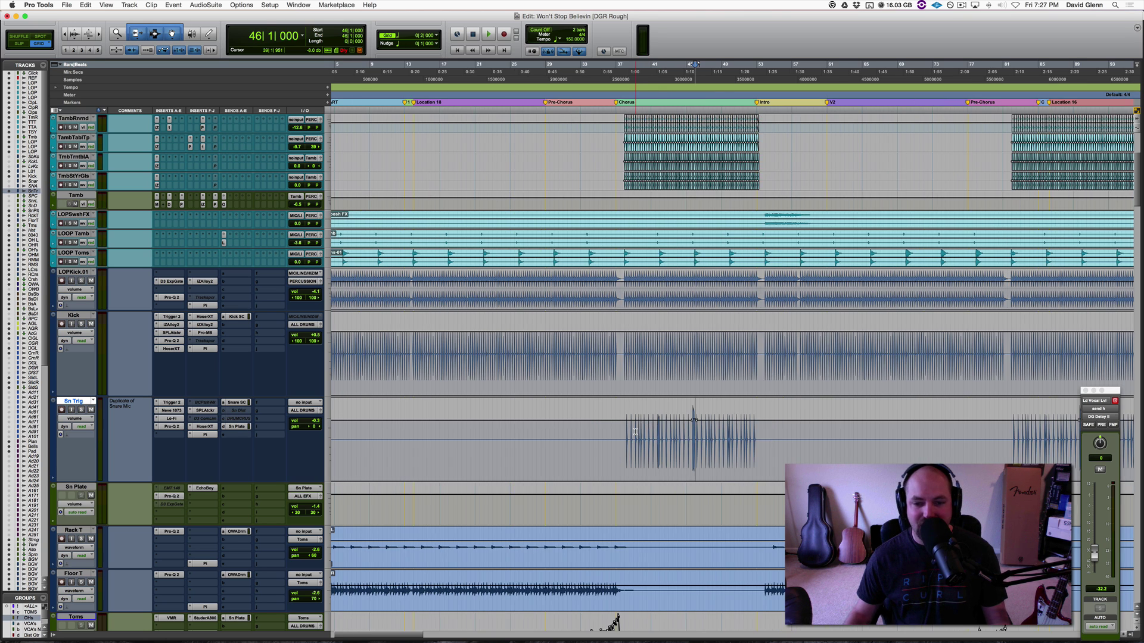
click(683, 433)
scroll(683, 433, down, 2)
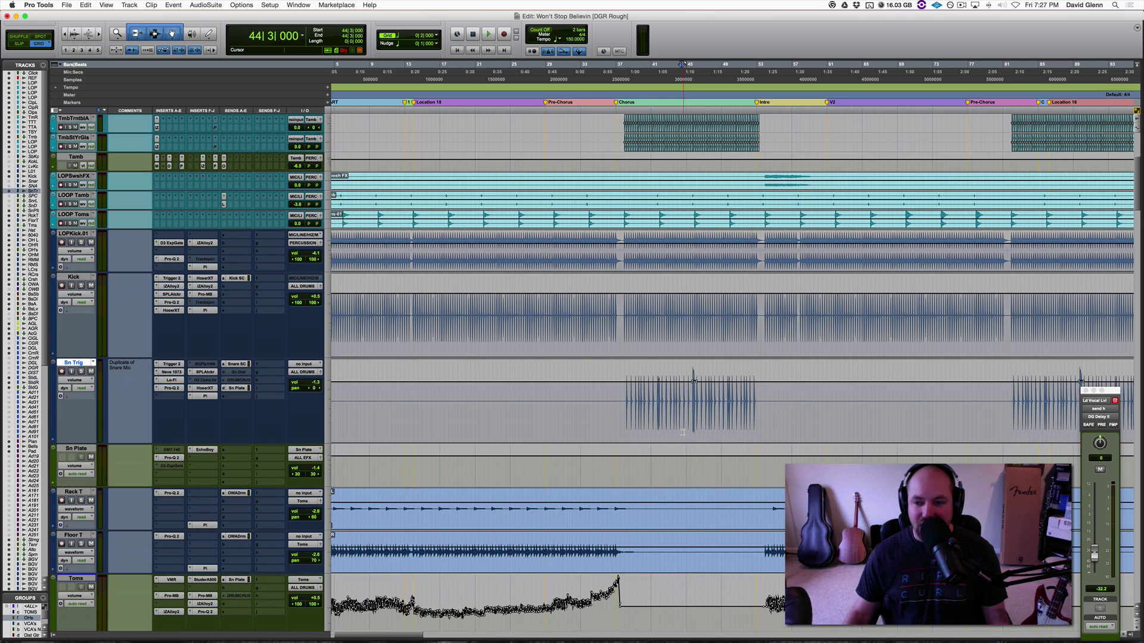
key(r)
key(r)
scroll(683, 433, down, 3)
scroll(682, 433, down, 3)
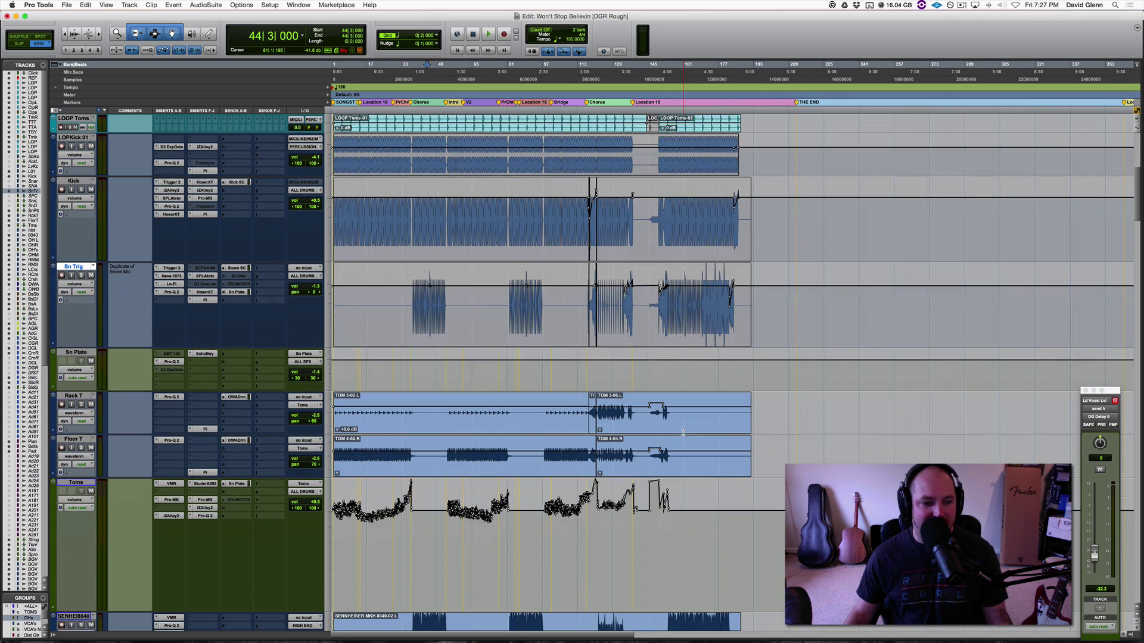
Select the Toms track, bring its volume automation for the first half into view, and return to the song start.
click(75, 464)
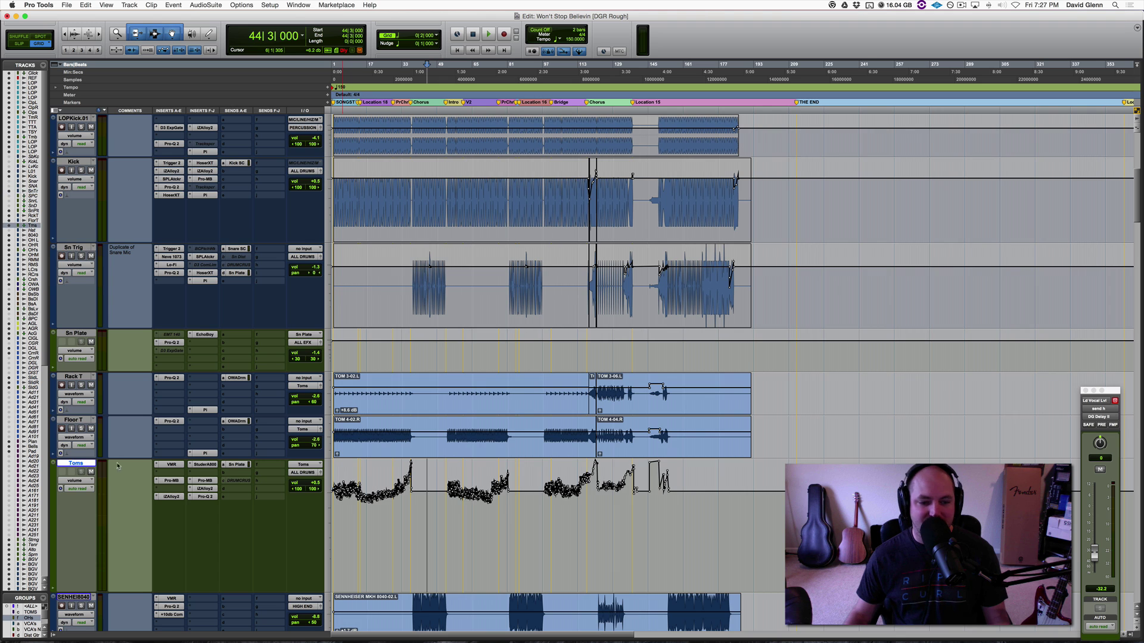
scroll(136, 462, down, 10)
key(t)
key(t)
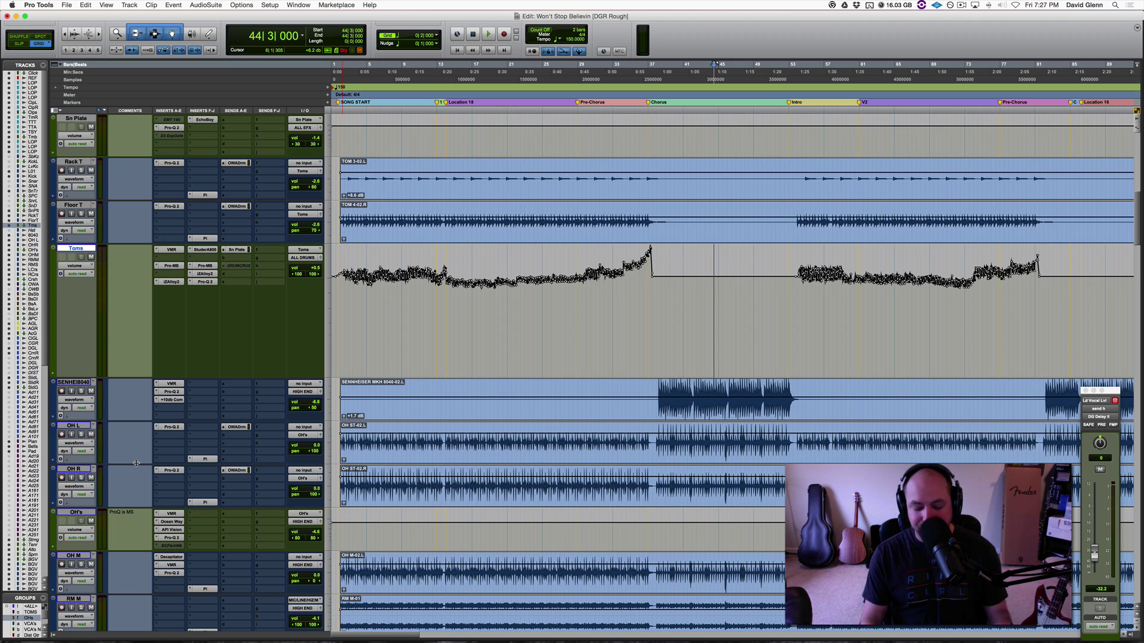
key(Return)
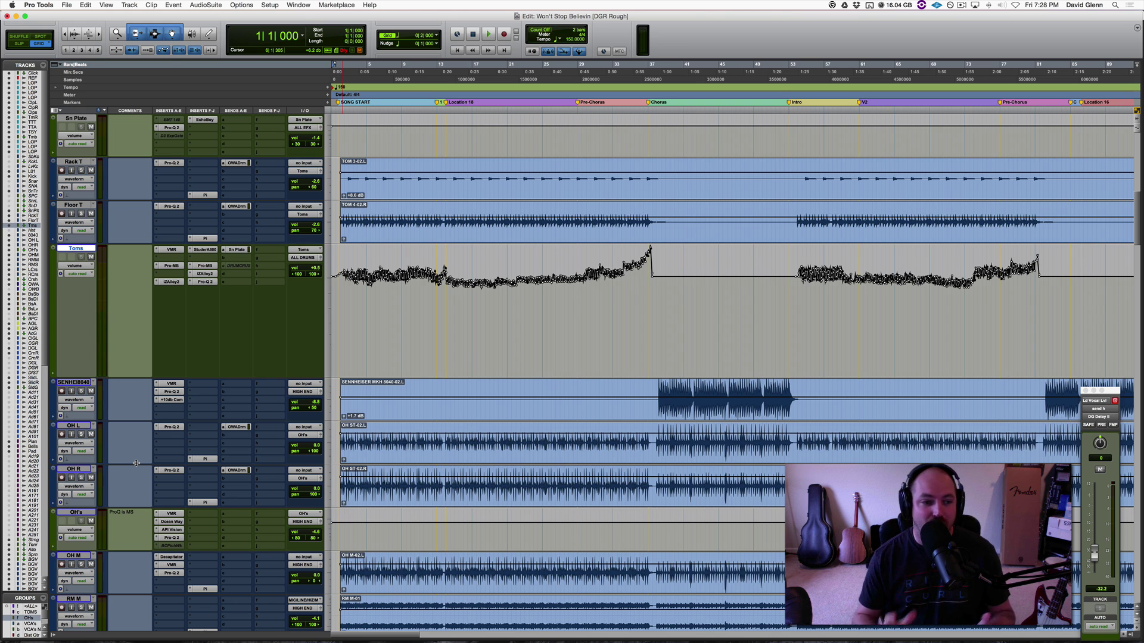
Bypass the inserts on the Rack T, Floor T and Toms tracks, and set the Toms automation mode to off.
click(75, 207)
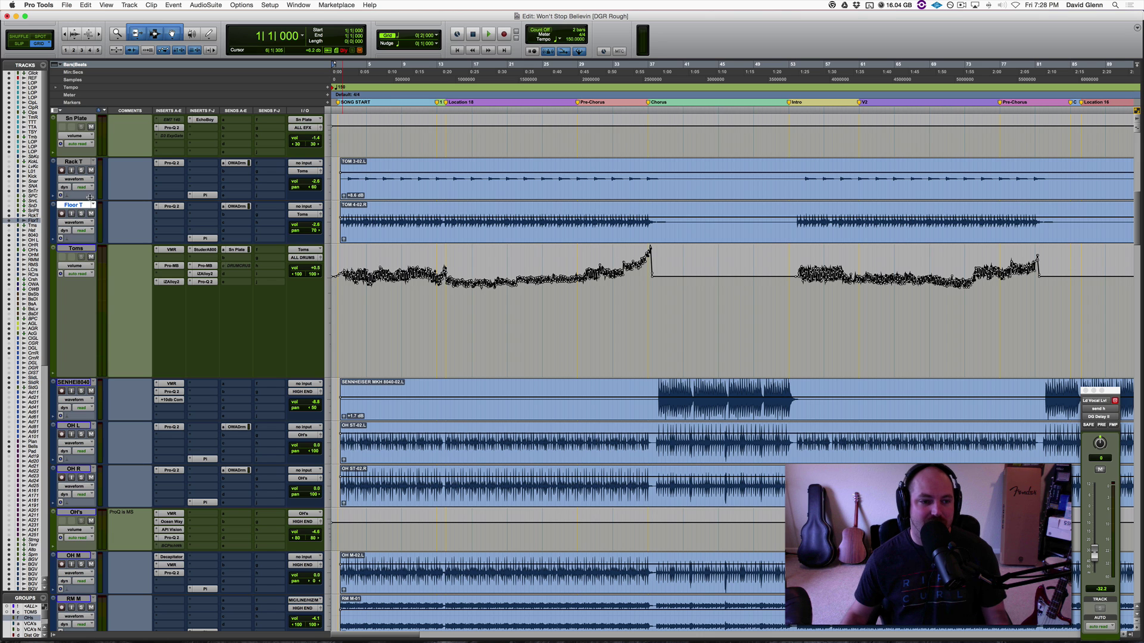
shift+click(76, 163)
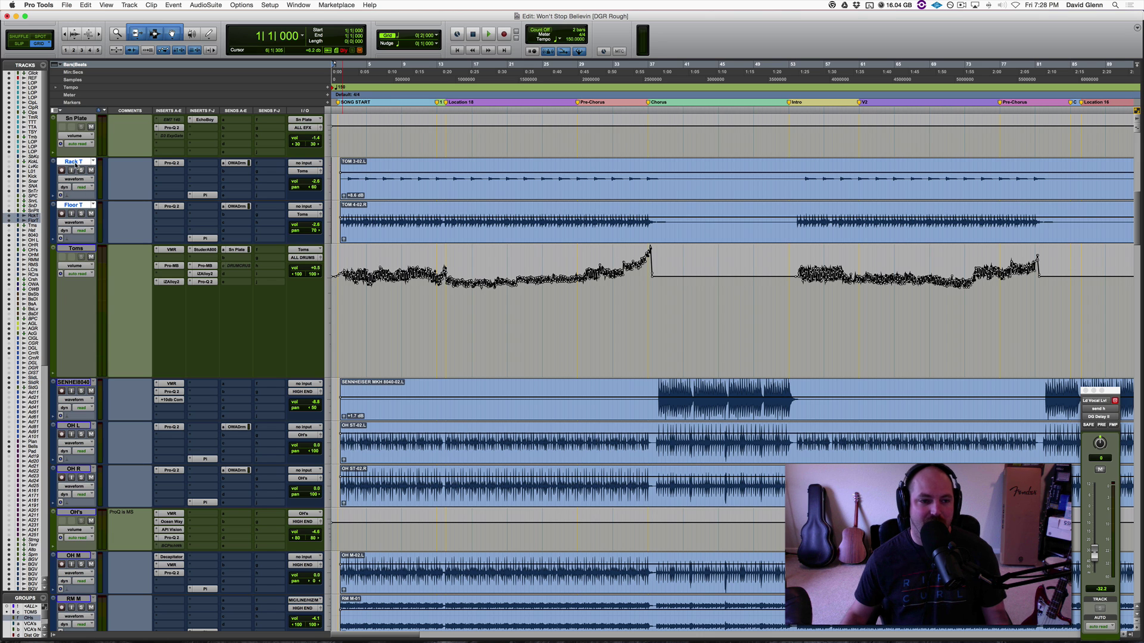
ctrl+alt+shift+super+click(171, 165)
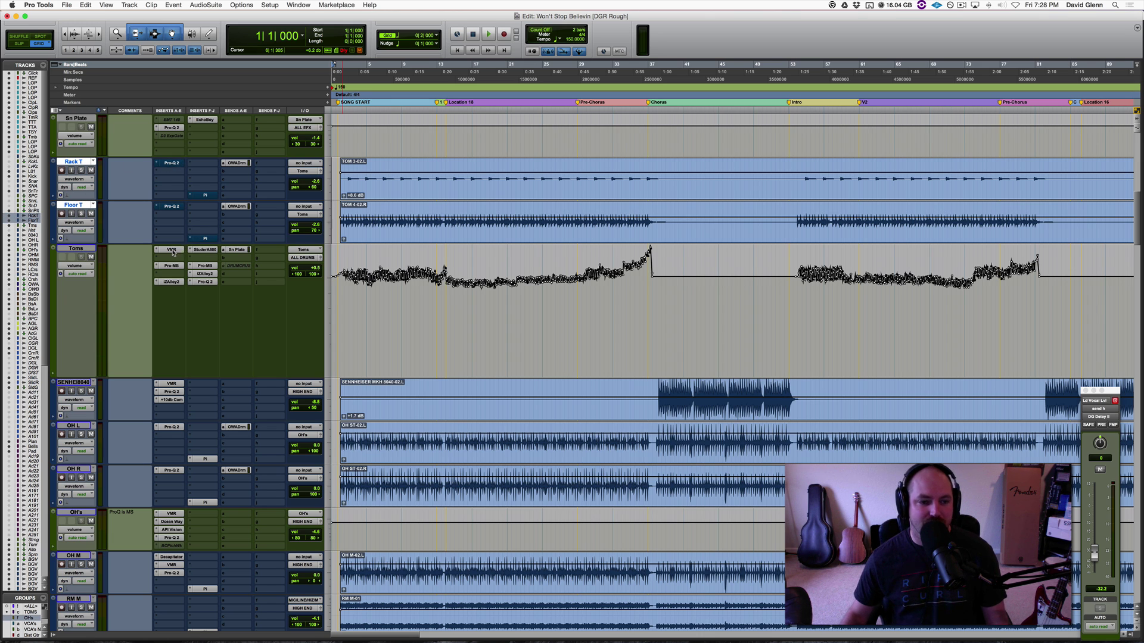
ctrl+alt+shift+super+click(172, 251)
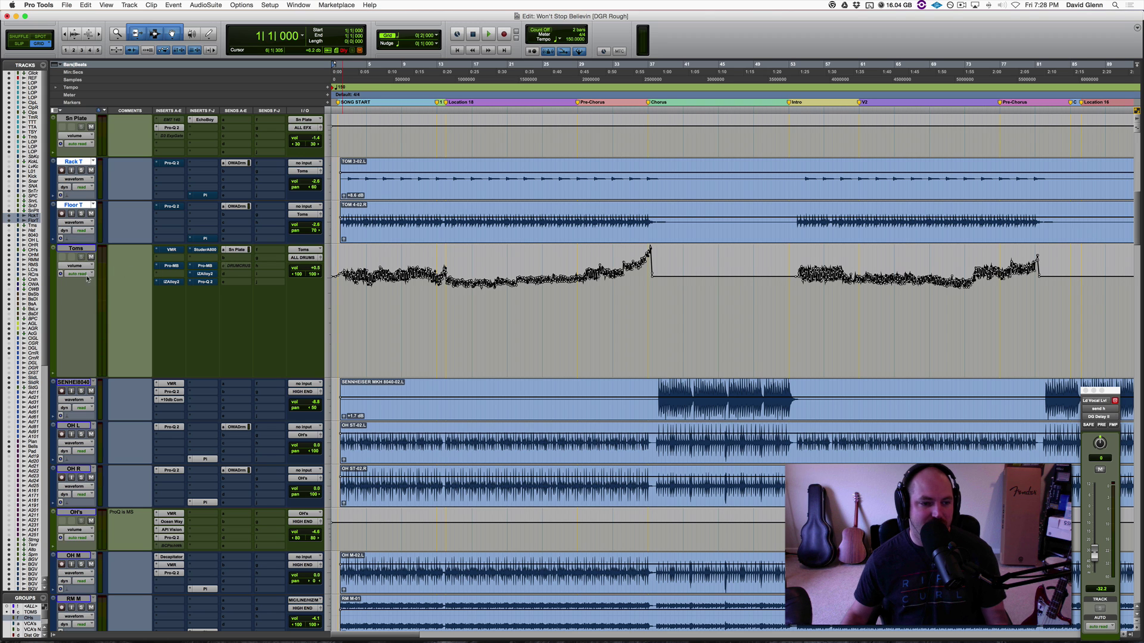
click(87, 278)
click(87, 269)
Solo Rack T and Floor T and play from 1|4 with the tom inserts bypassed and again with them active.
key(space)
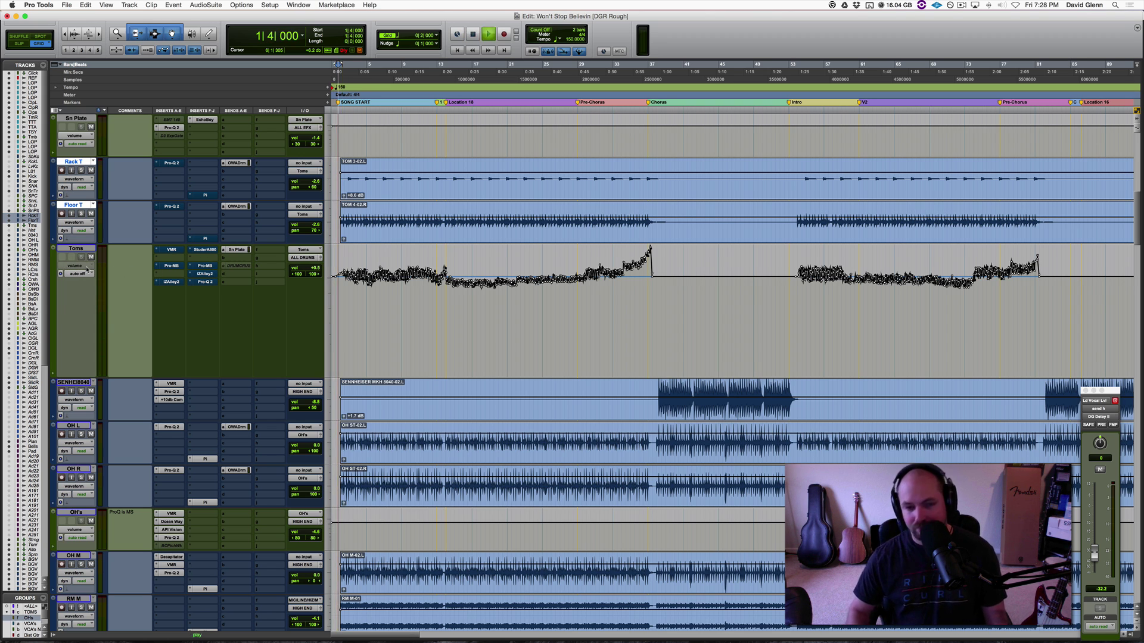
key(shift+s)
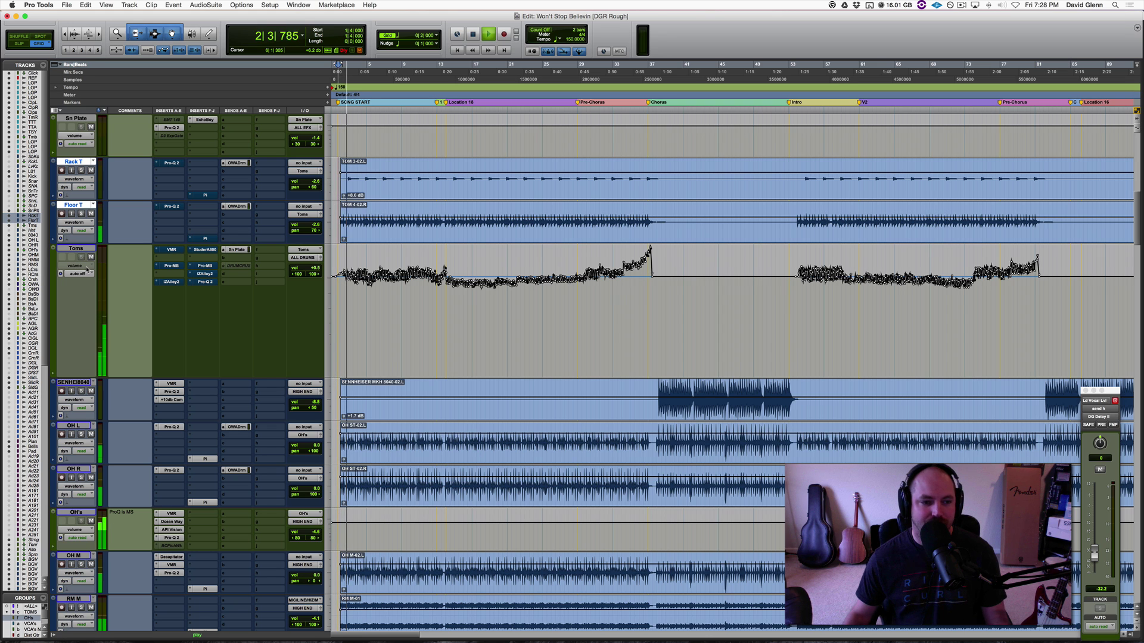
key(space)
key(space)
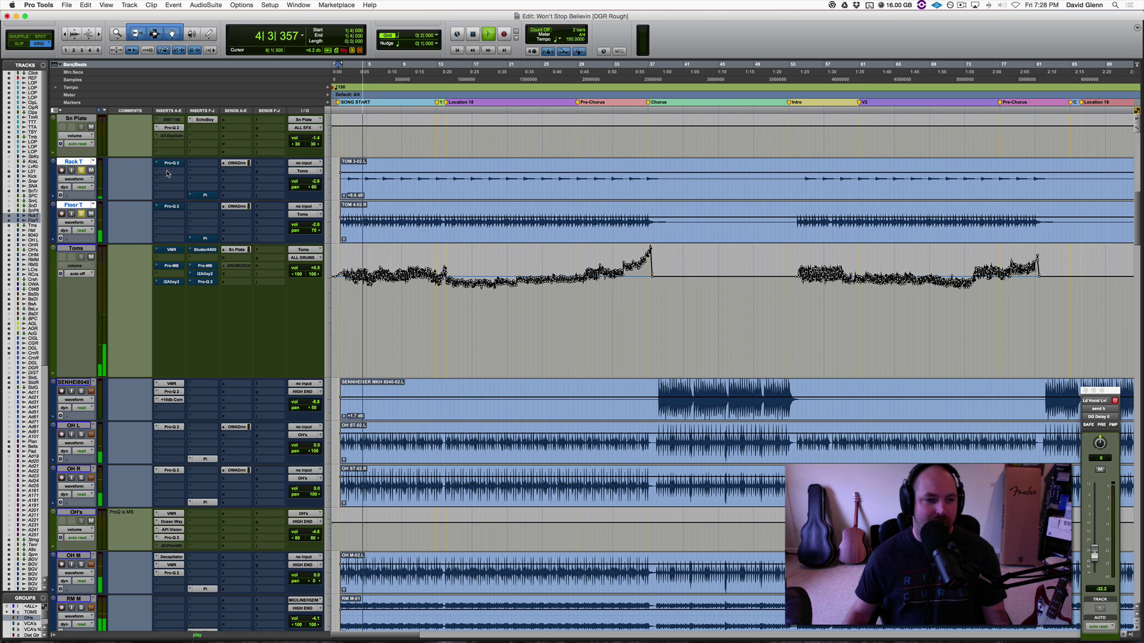
key(space)
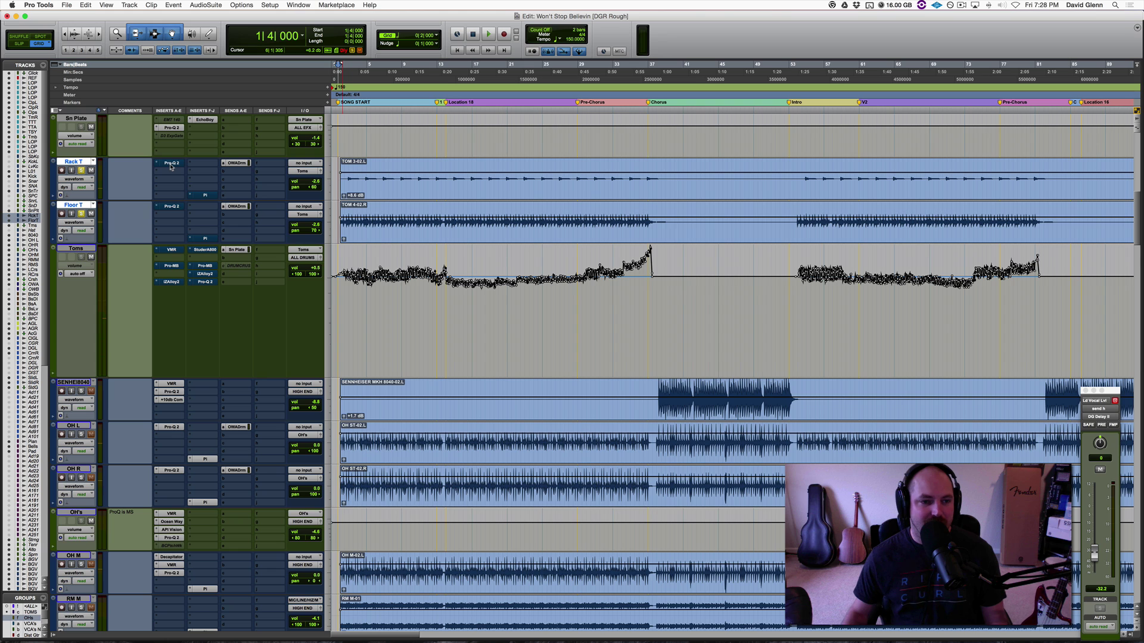
key(space)
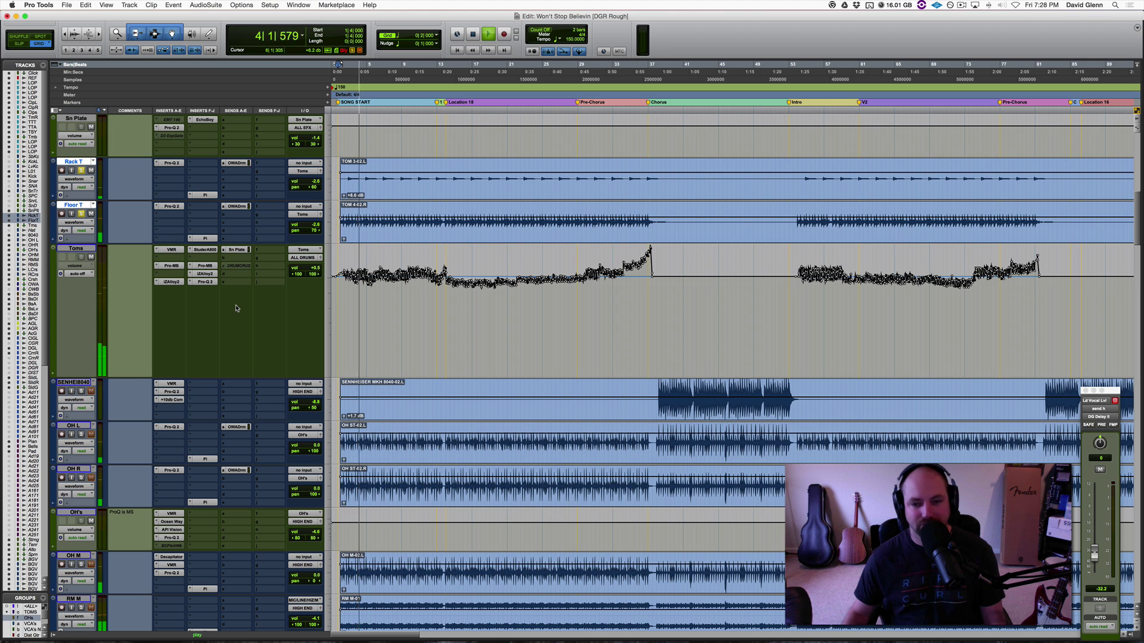
key(space)
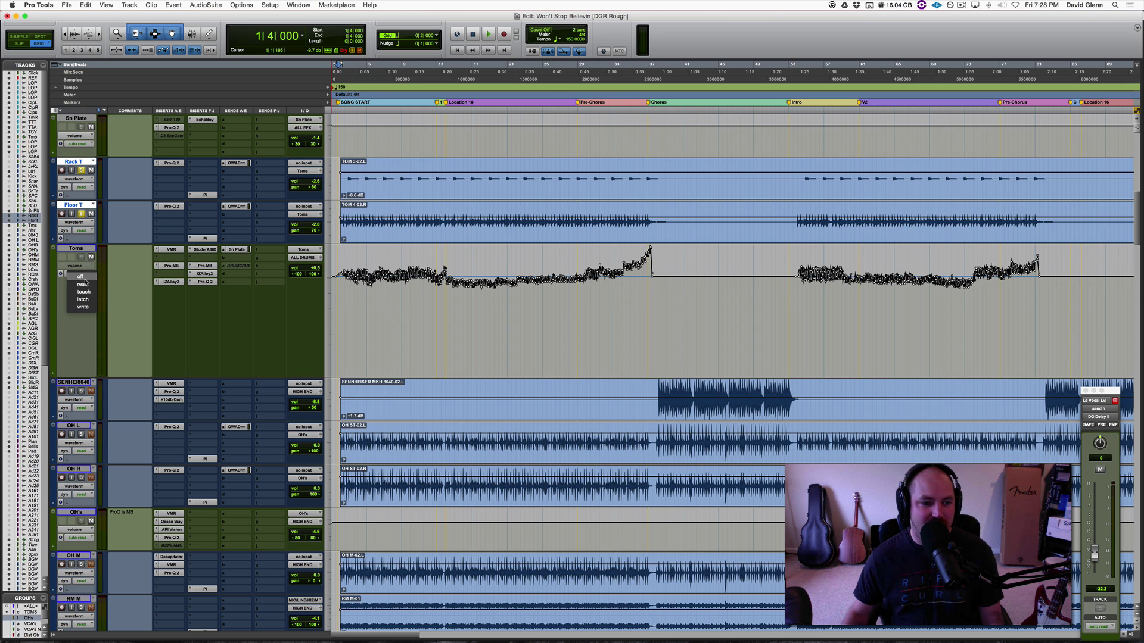
Return the Toms automation mode to read and examine its volume curve up close from the song start.
key(super+bracketright)
key(super+bracketright)
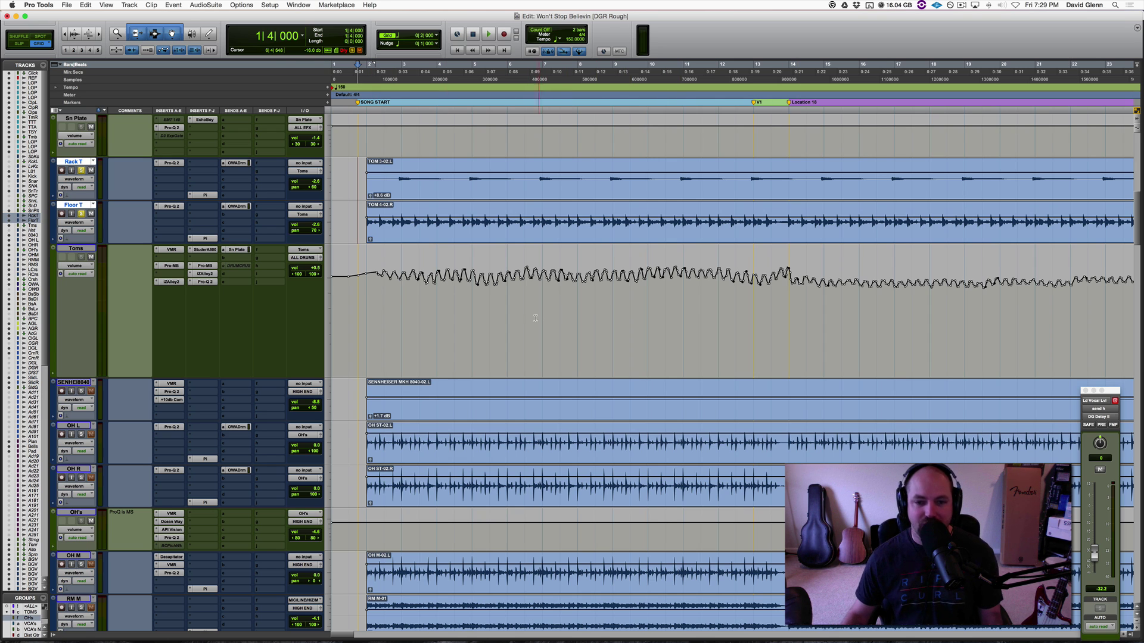
key(r)
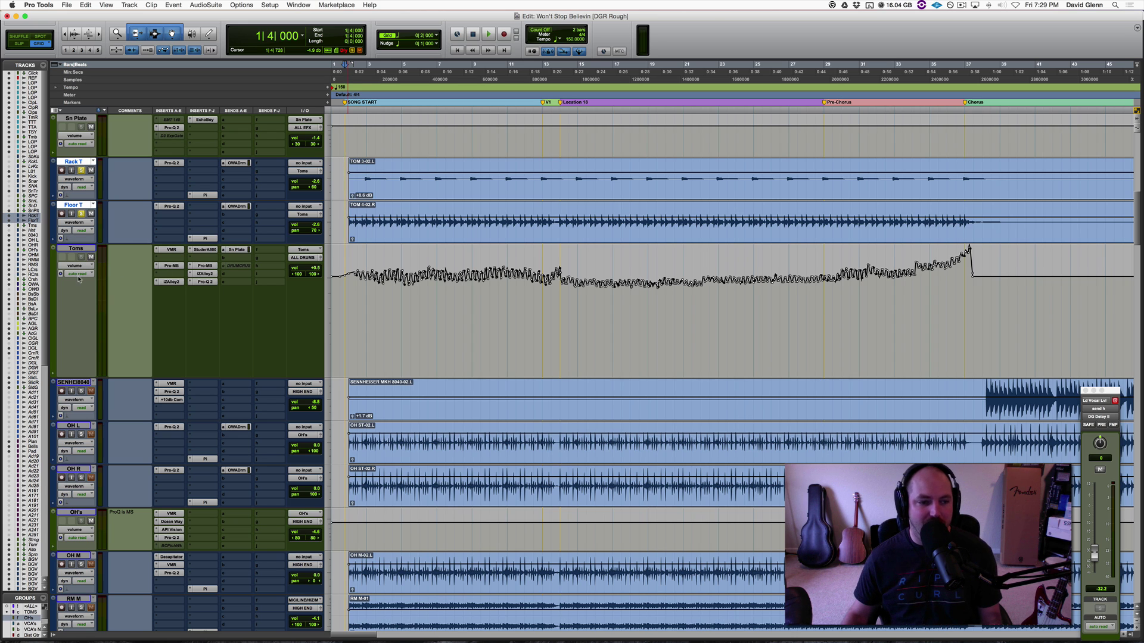
Place the cursor on the Toms track at 2|1, set its automation mode to off, and play the soloed toms.
click(358, 291)
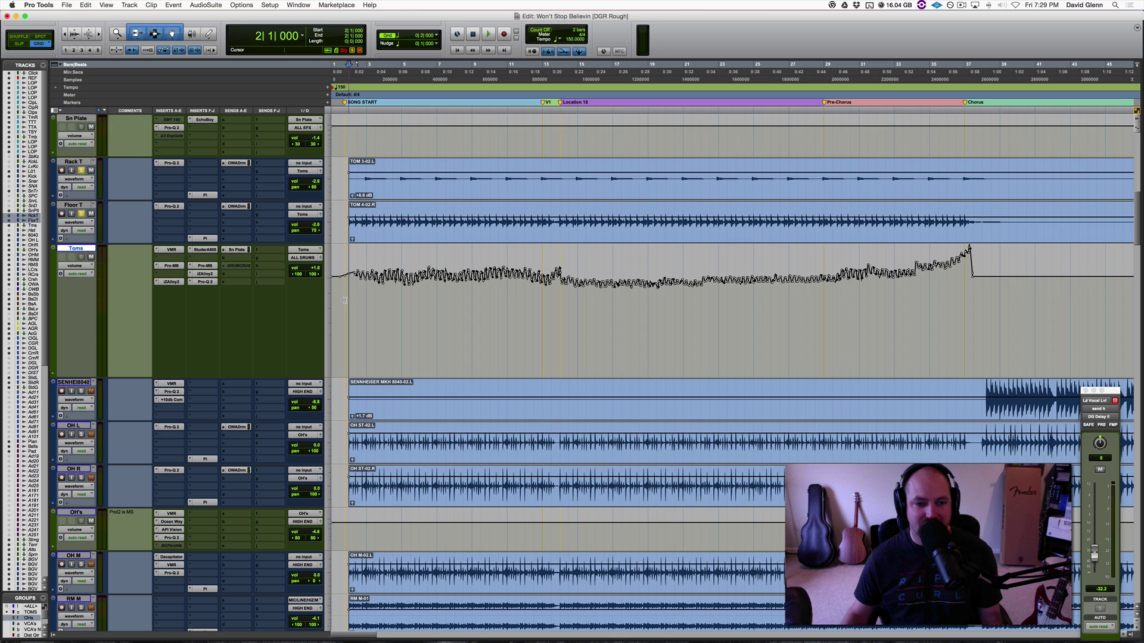
click(94, 273)
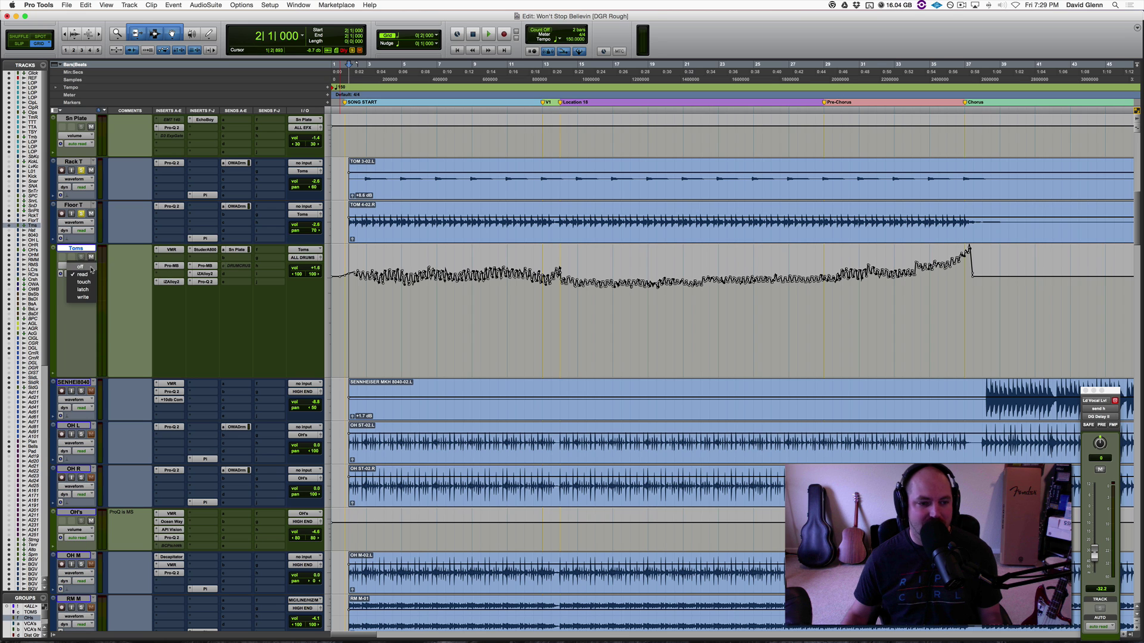
click(88, 266)
key(space)
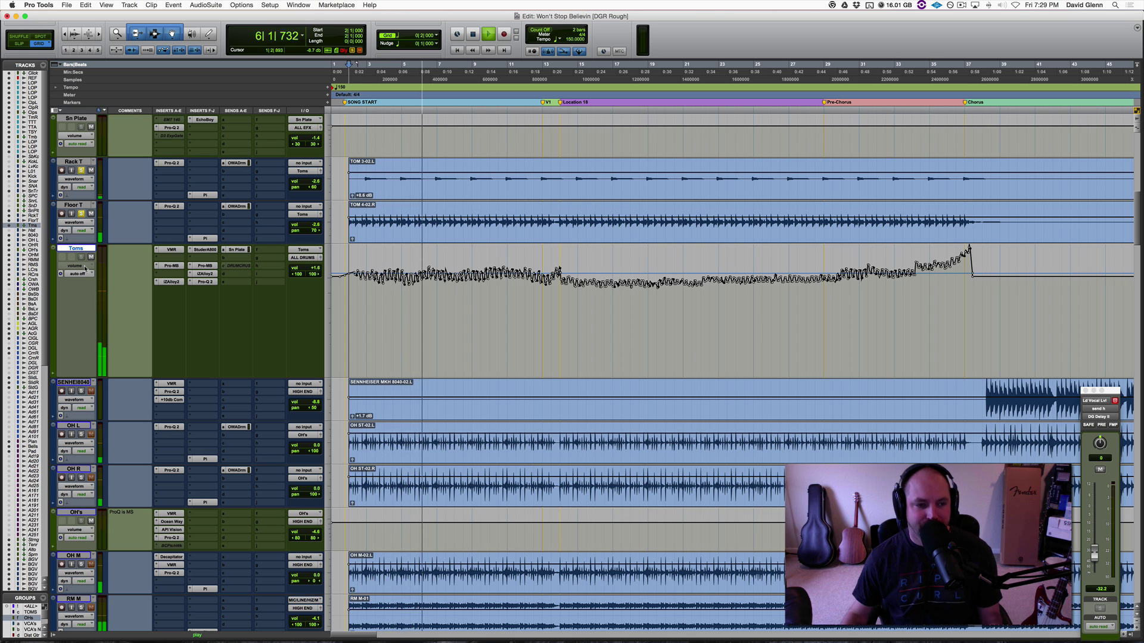
key(space)
Set the Toms automation mode to read and play the soloed toms again from 2|1 for comparison.
click(85, 275)
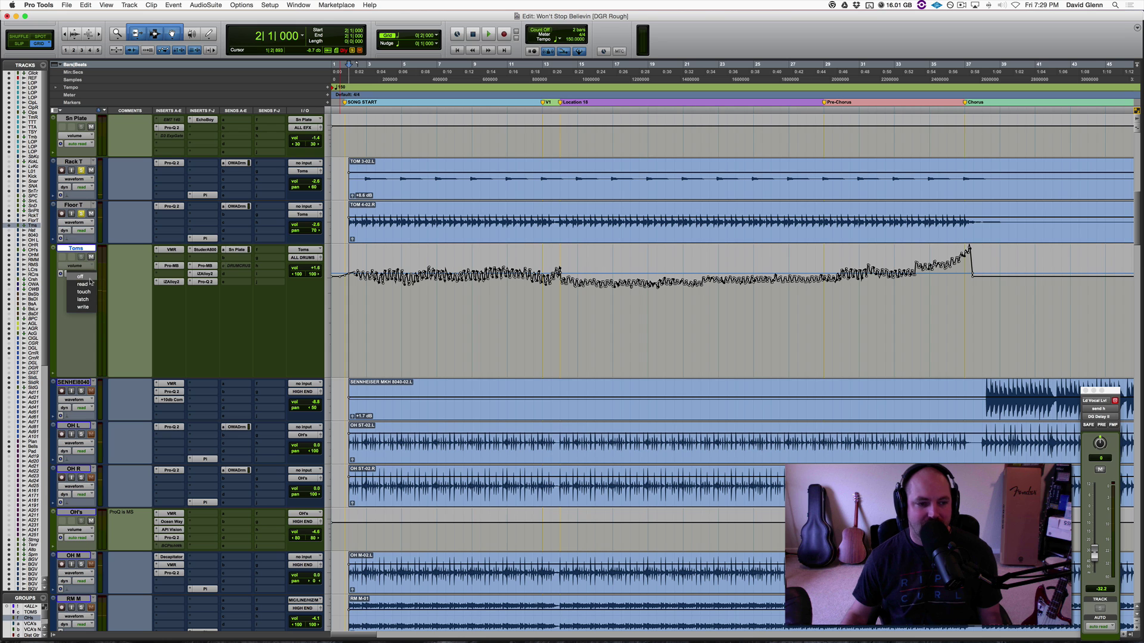
click(87, 281)
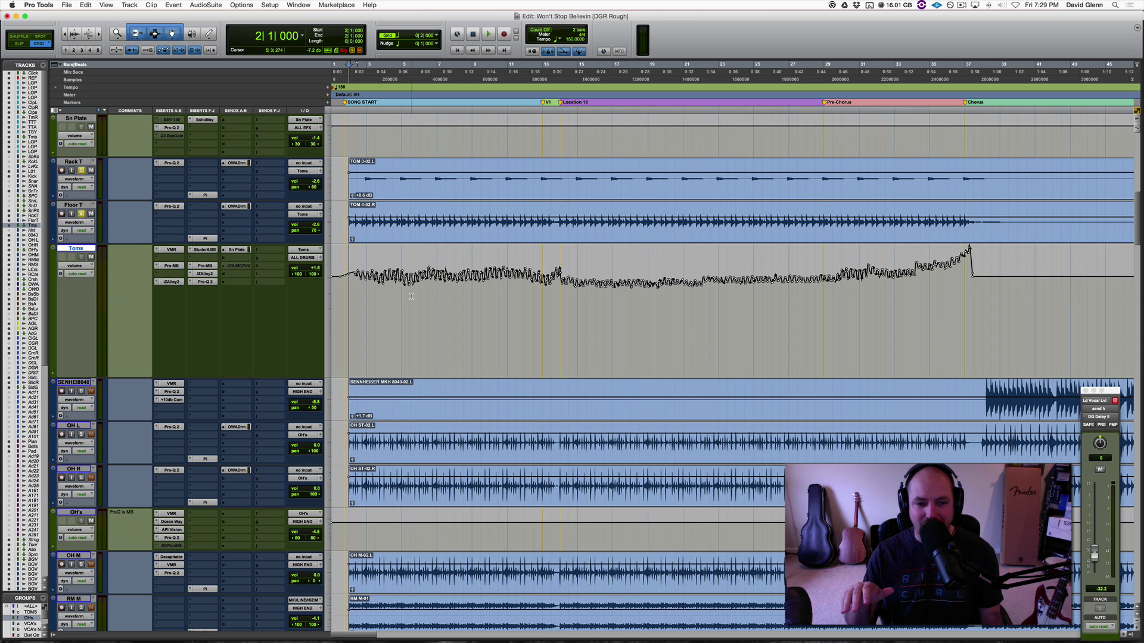
key(space)
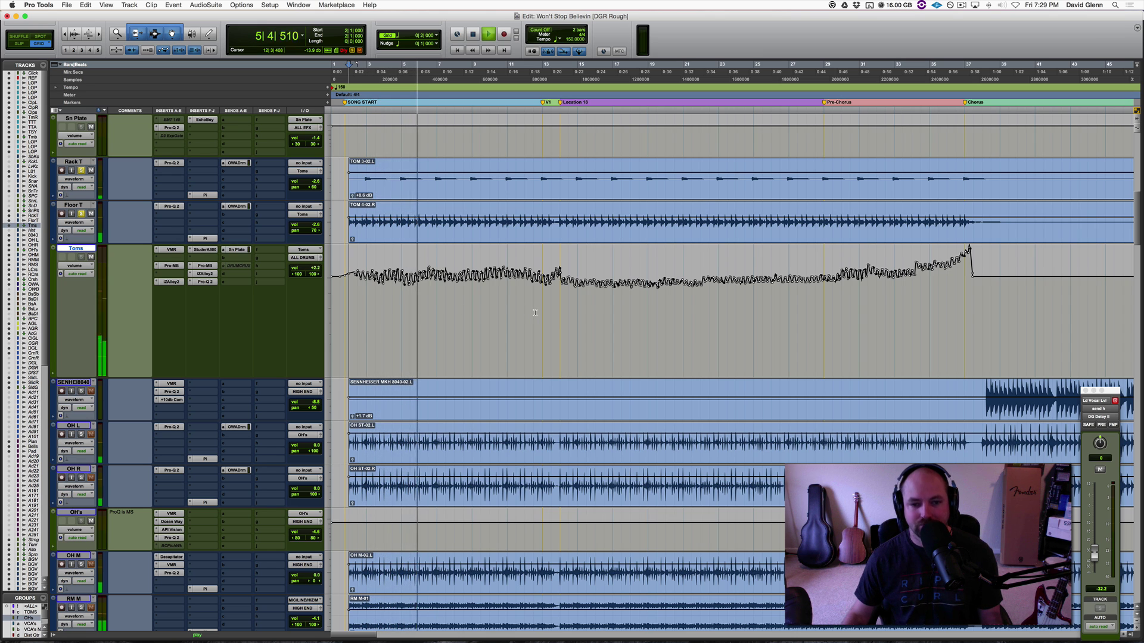
key(space)
Unsolo Rack T and Floor T and play the transition into V1 from 12|1 with the full mix.
click(510, 312)
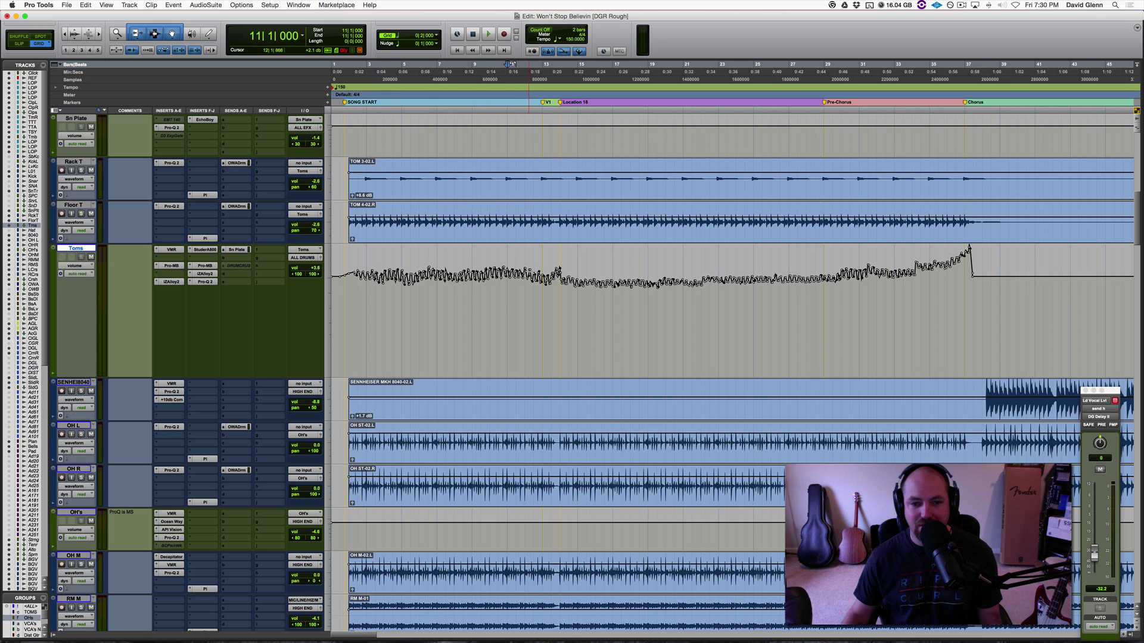
click(529, 313)
key(space)
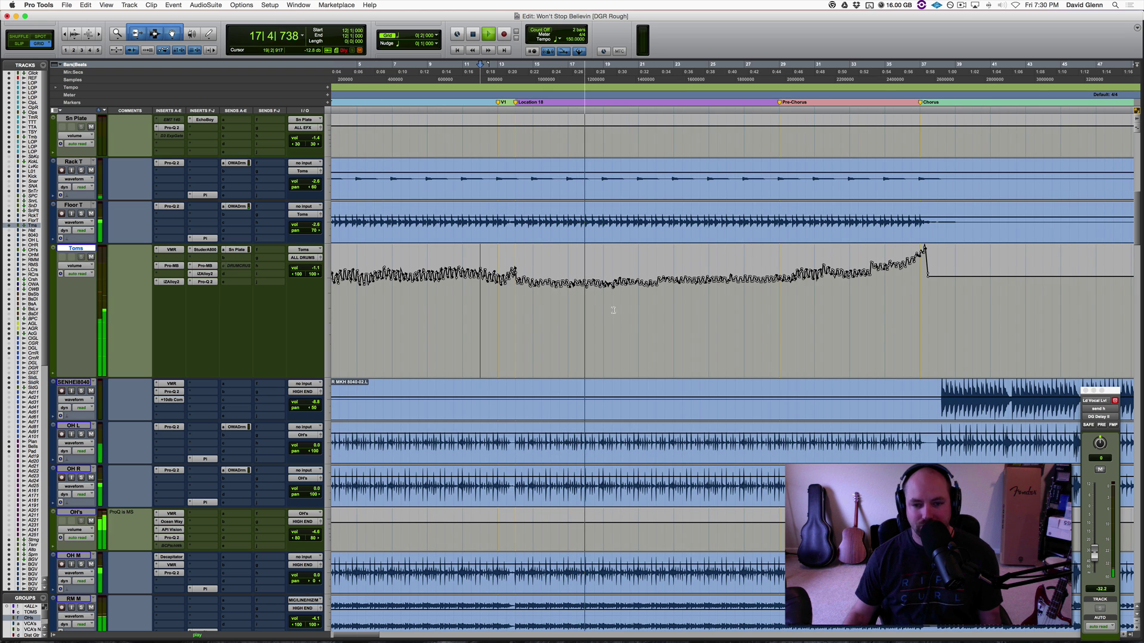
key(space)
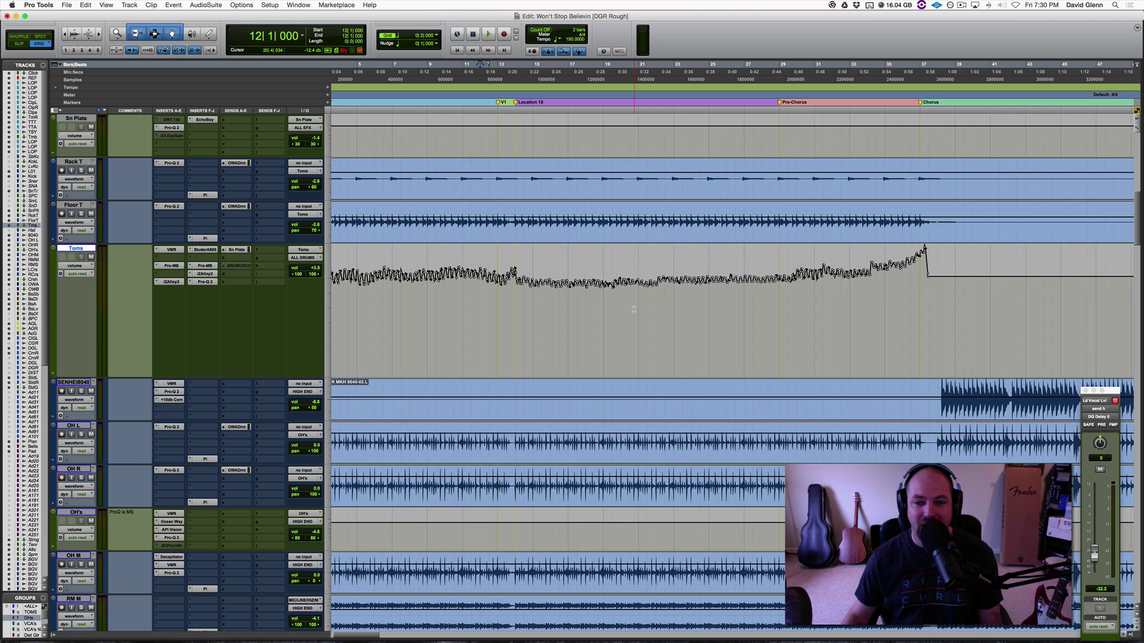
Play the mix from 20|1 through the Pre-Chorus into the Chorus, following the Toms volume ride, with the cursor placed at 28|1.
click(586, 311)
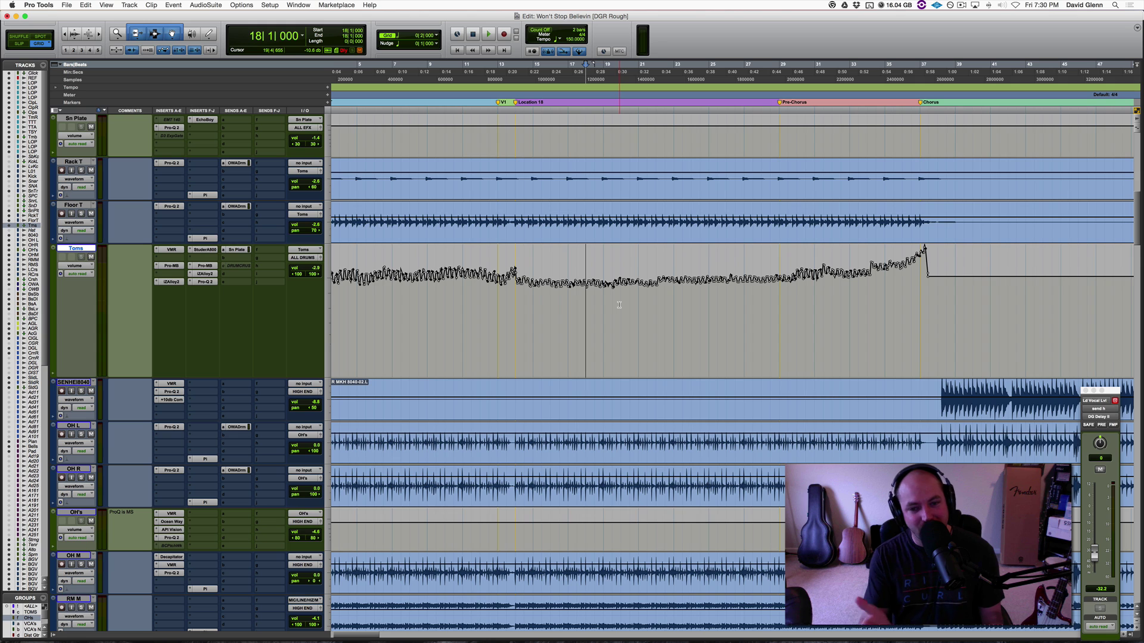
click(619, 305)
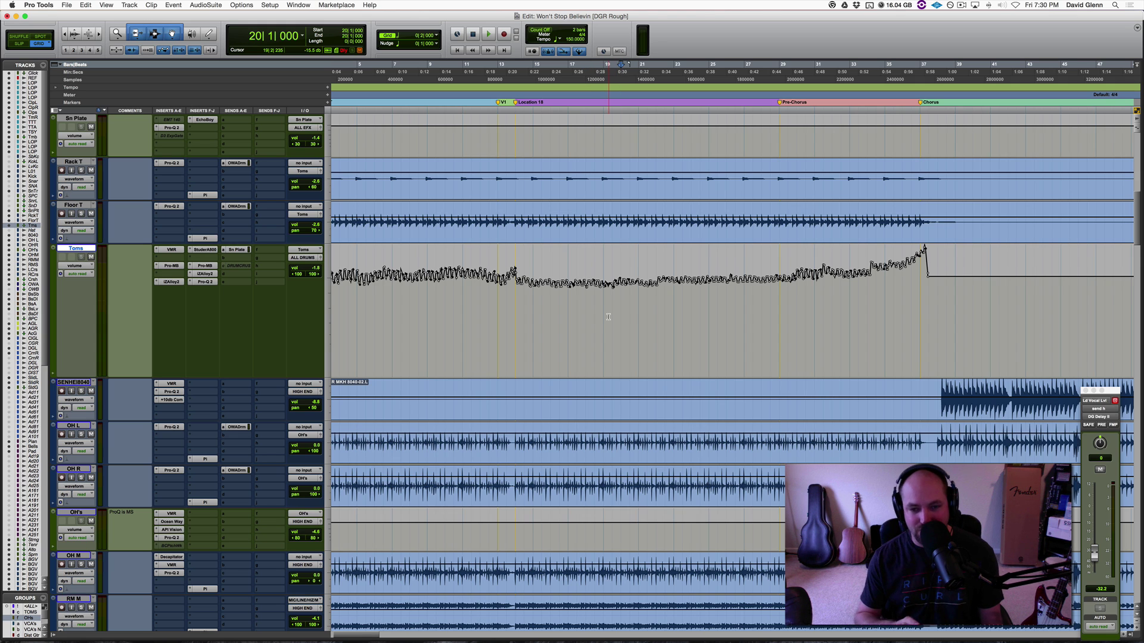
key(space)
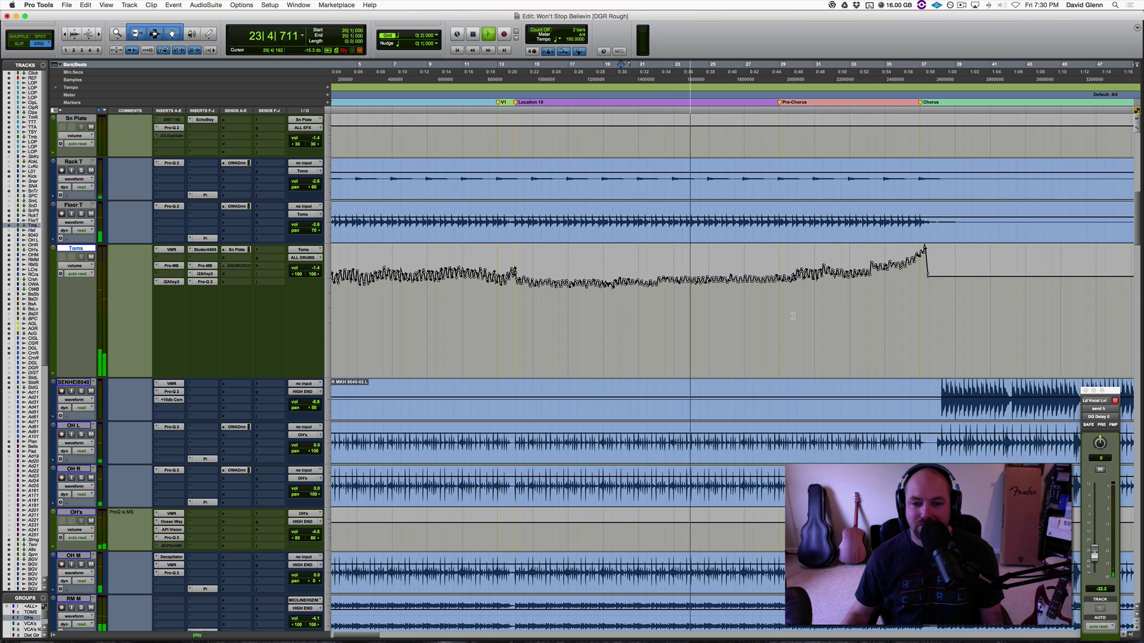
click(763, 316)
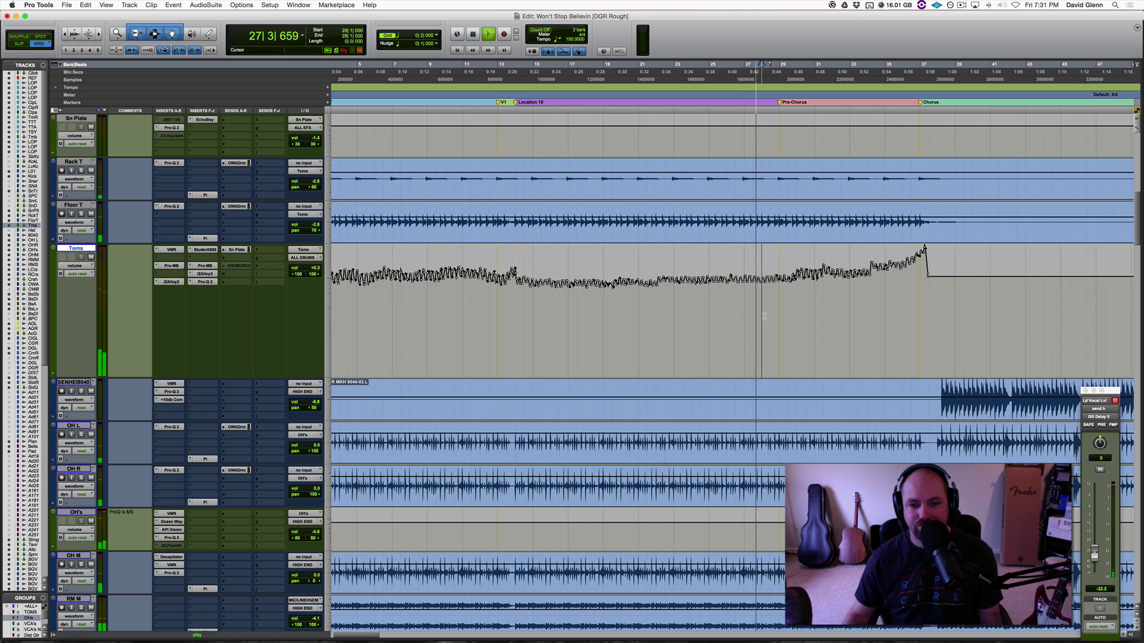
scroll(775, 317, right, 3)
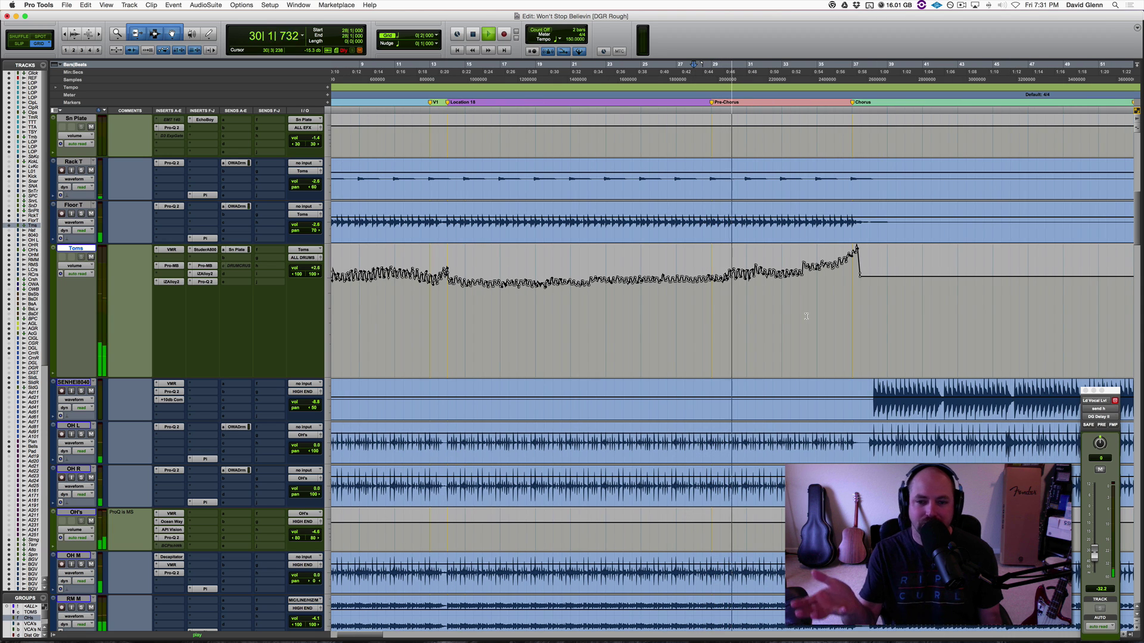
scroll(806, 316, right, 2)
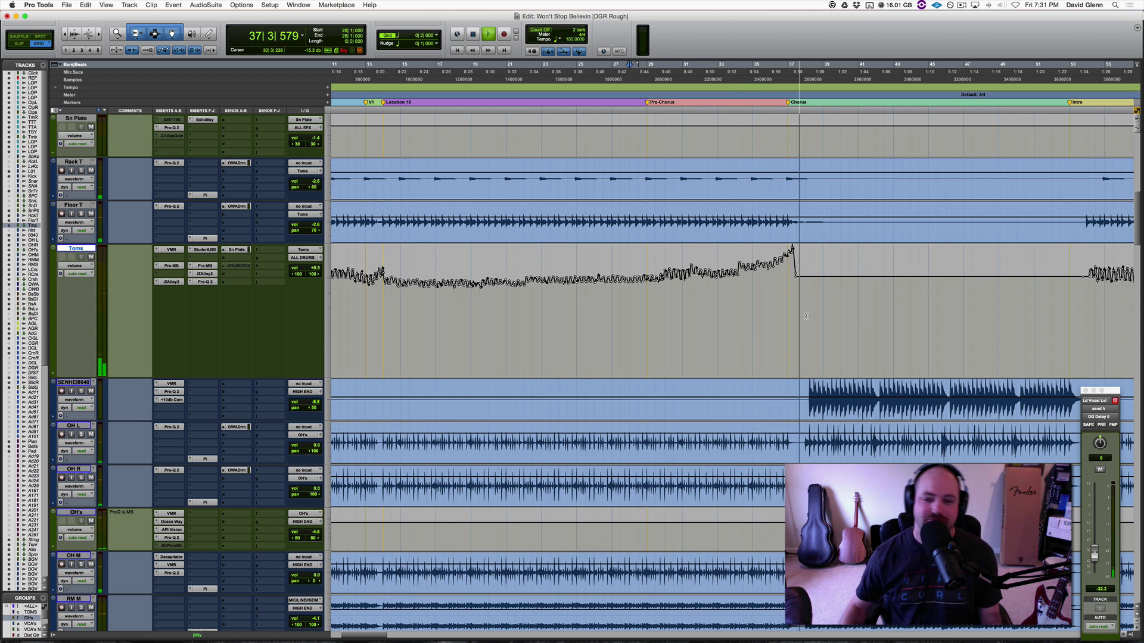
key(space)
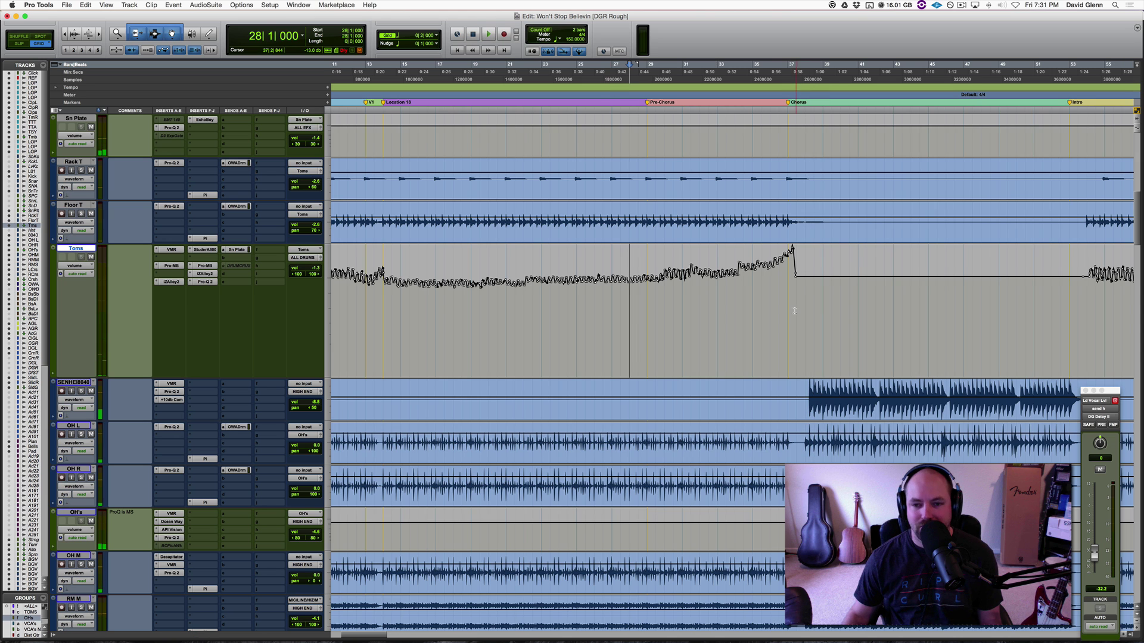
Place the cursor on the Toms track at 145|1 and play the full mix through the toms build to bar 154.
key(super+bracketleft)
key(super+bracketleft)
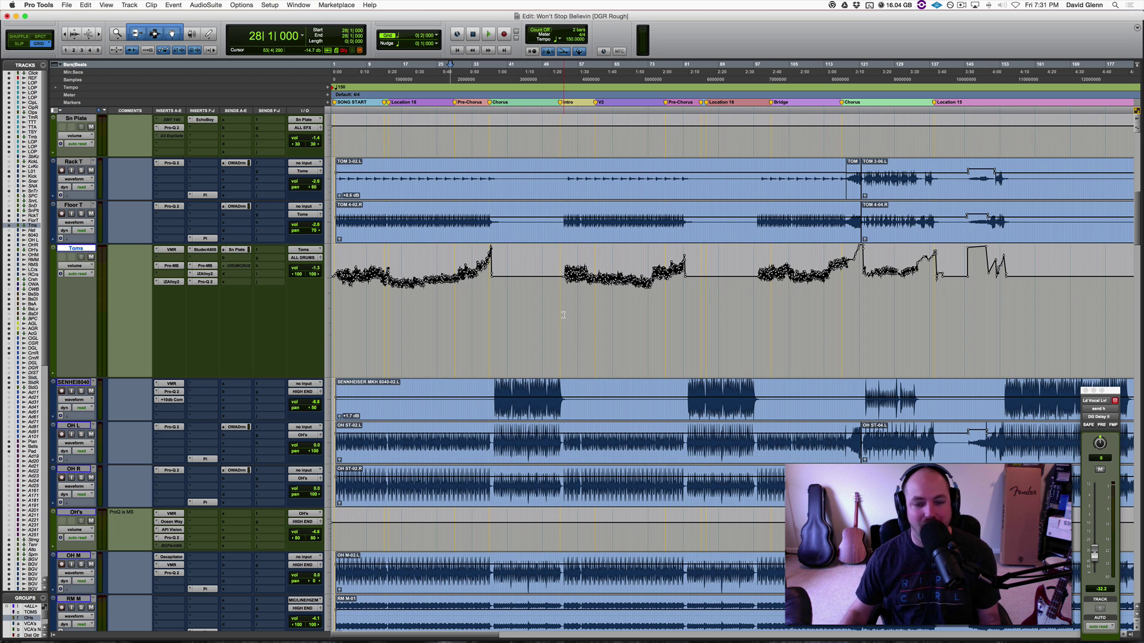
click(562, 314)
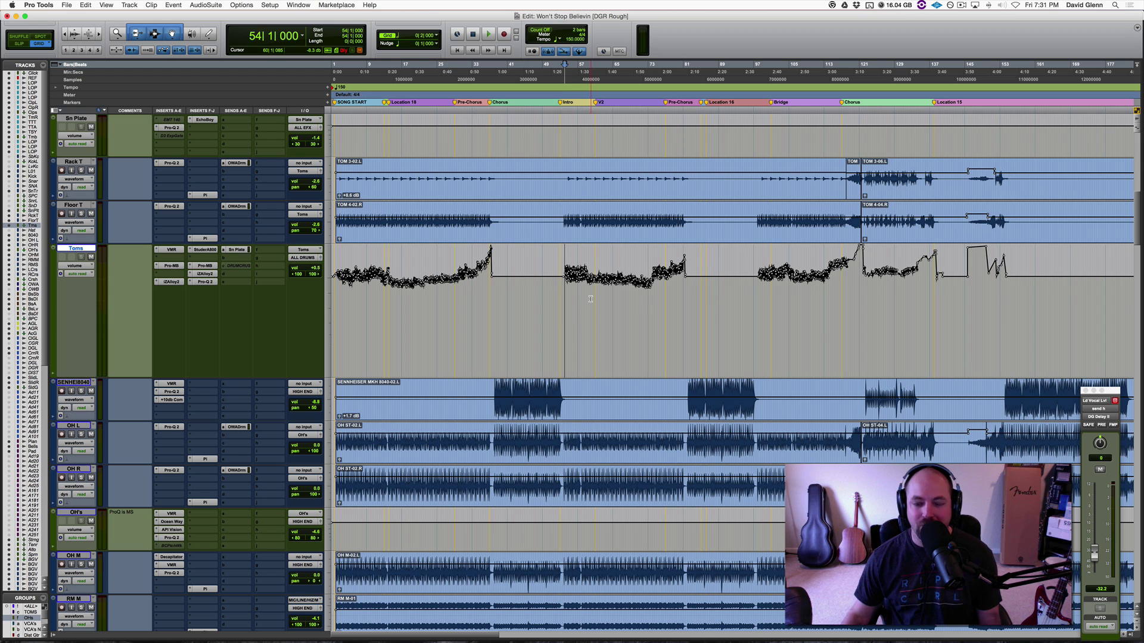
click(965, 312)
key(super+bracketright)
key(super+bracketright)
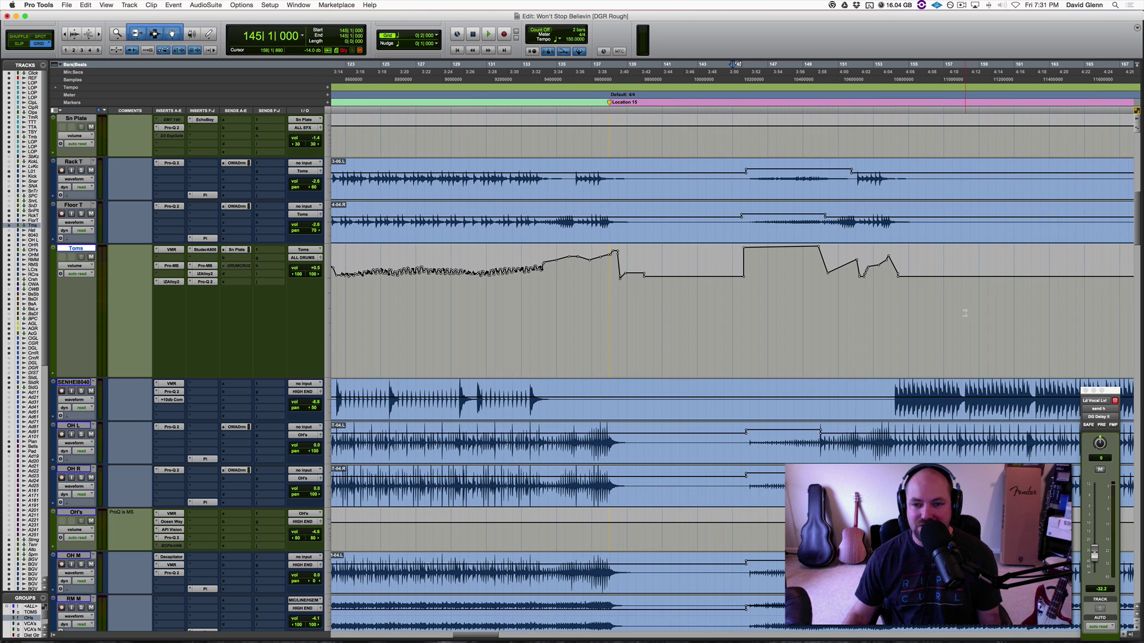
key(super+bracketright)
scroll(846, 311, right, 5)
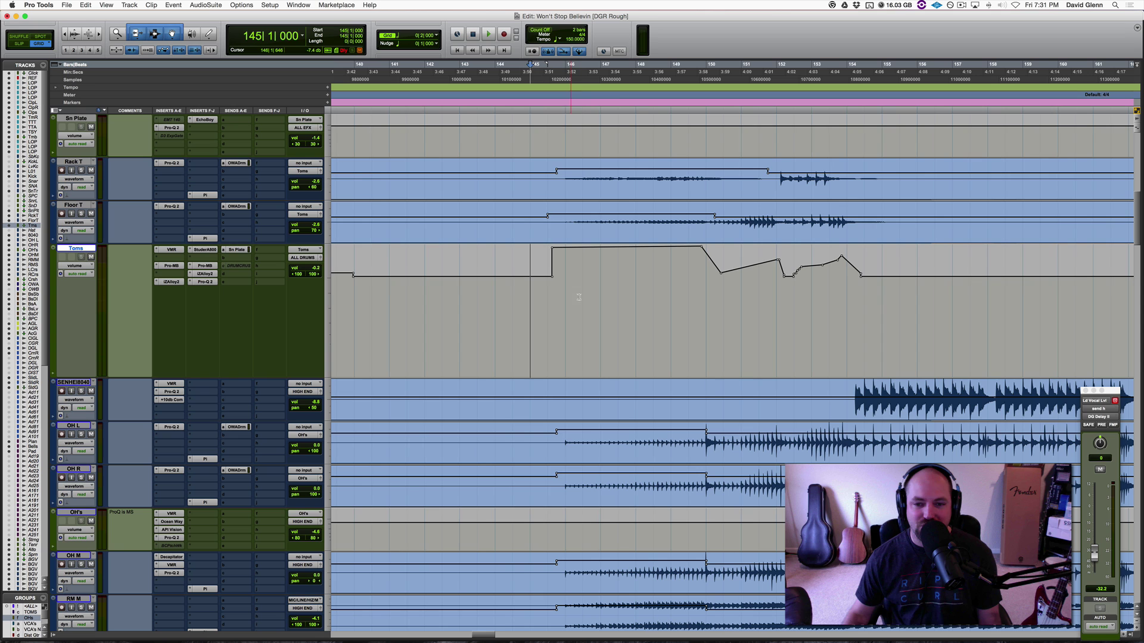
key(space)
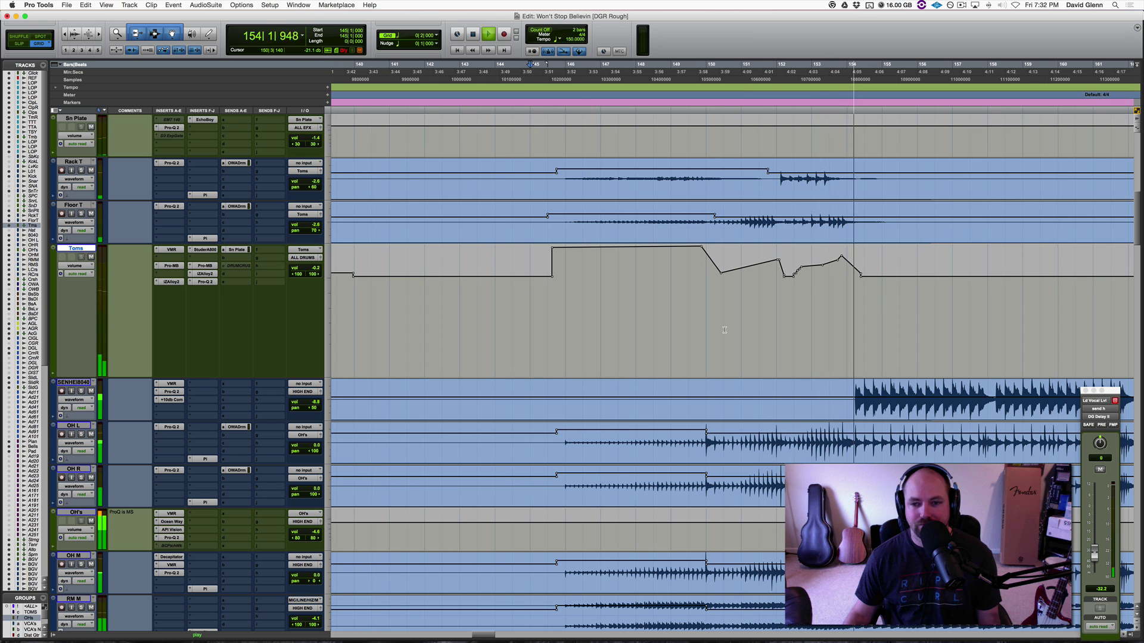
key(space)
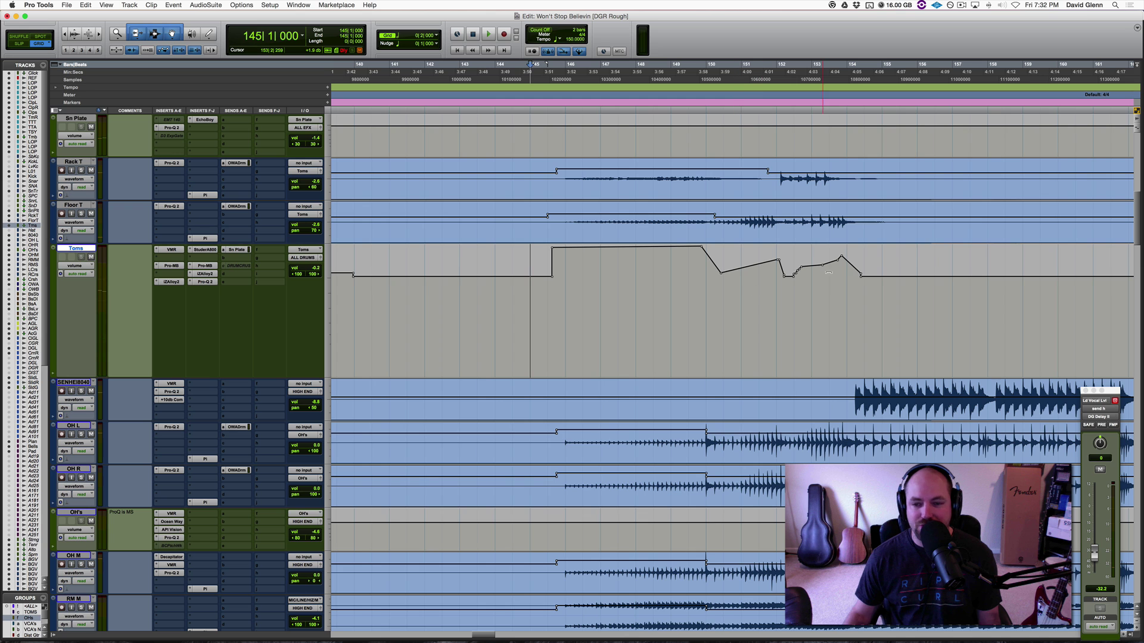
Select the RM ST track, place the cursor on it at 12|1 just before V1, and solo the track.
key(super+bracketleft)
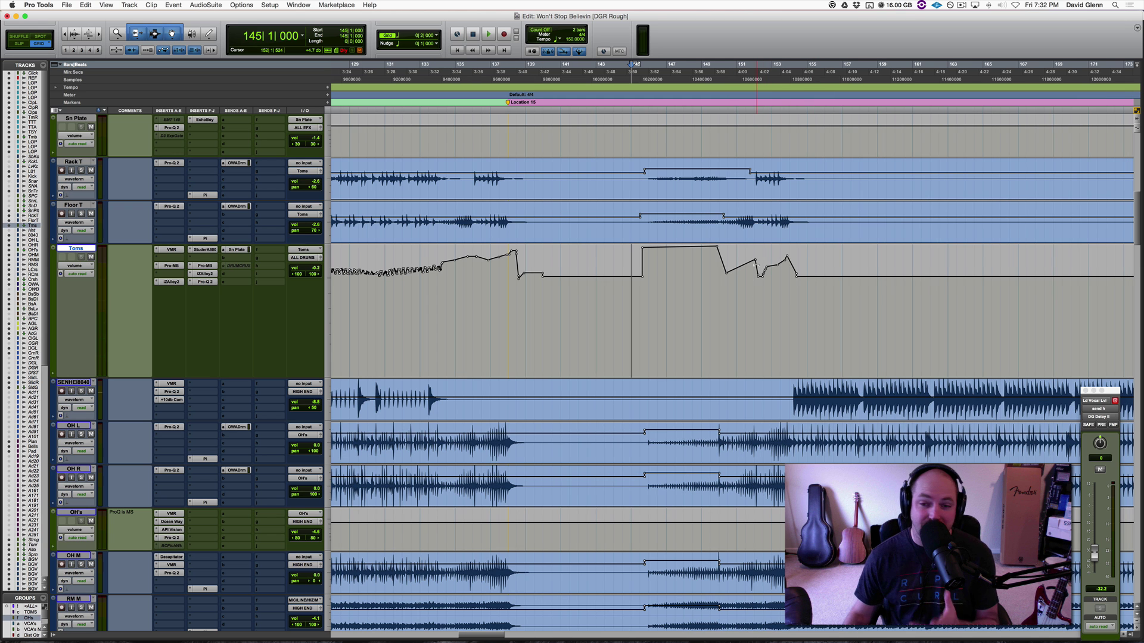
key(super+bracketleft)
key(super+bracketleft)
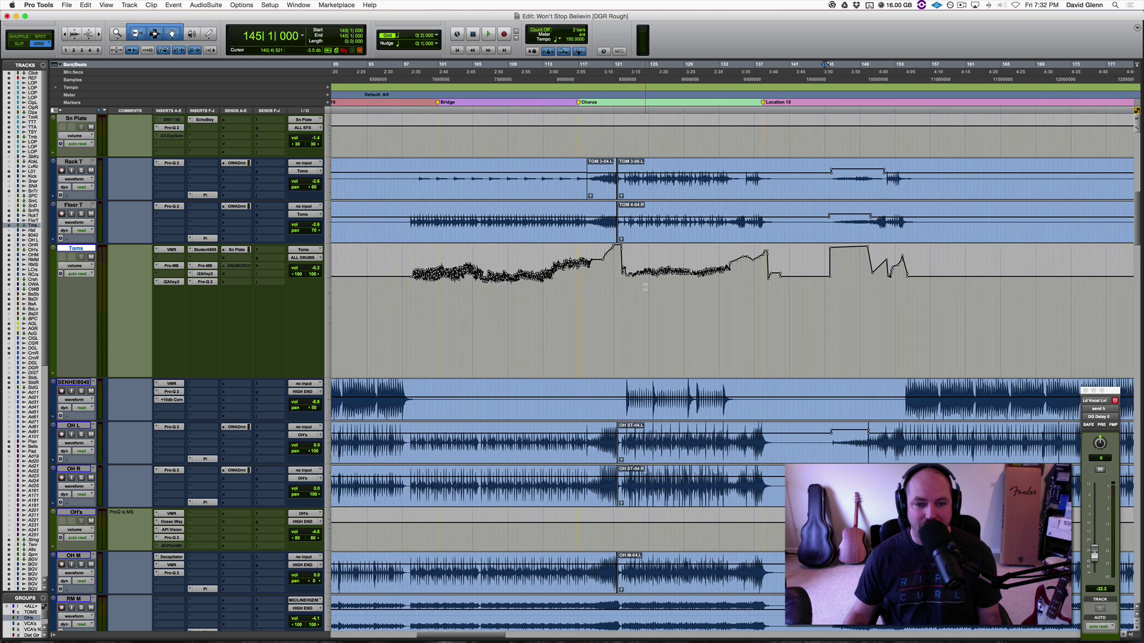
scroll(44, 371, down, 3)
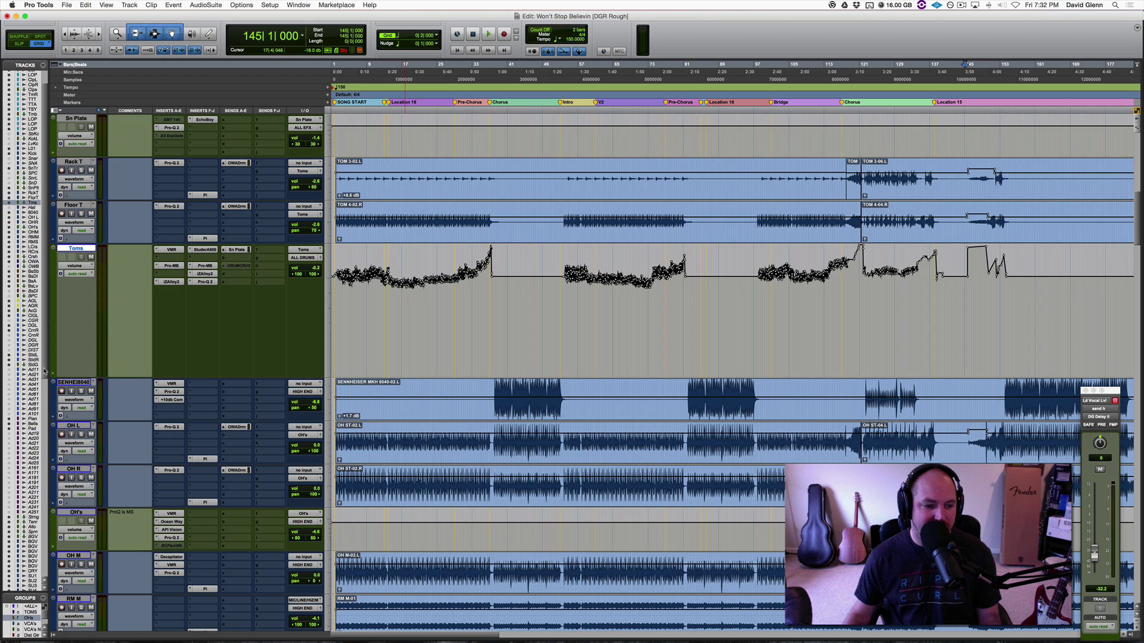
scroll(108, 358, down, 3)
scroll(107, 358, down, 3)
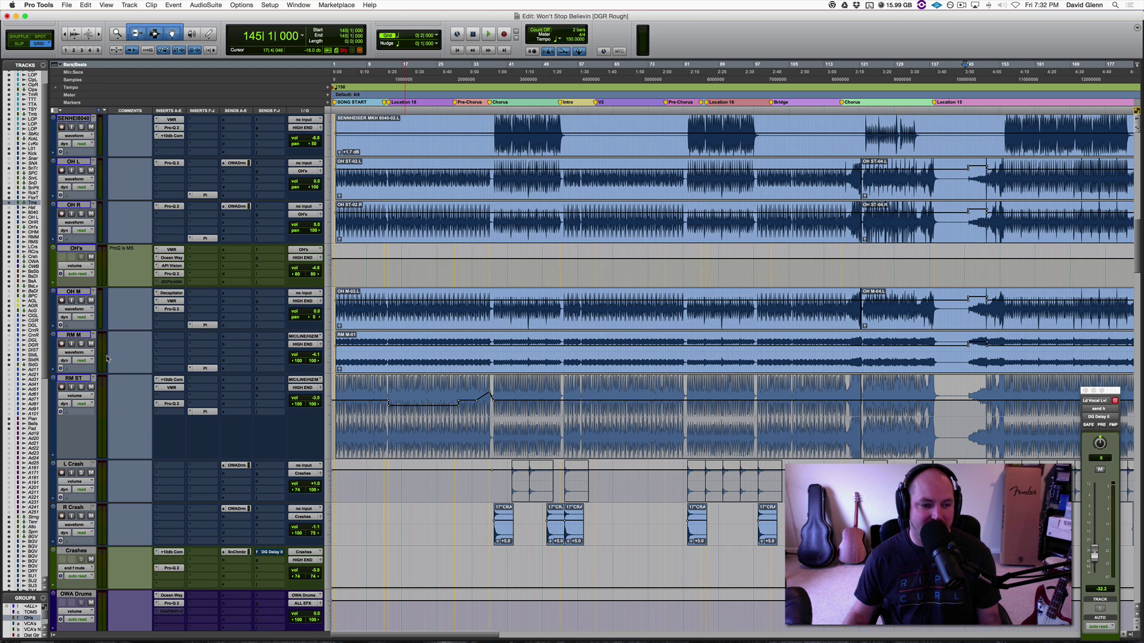
click(72, 379)
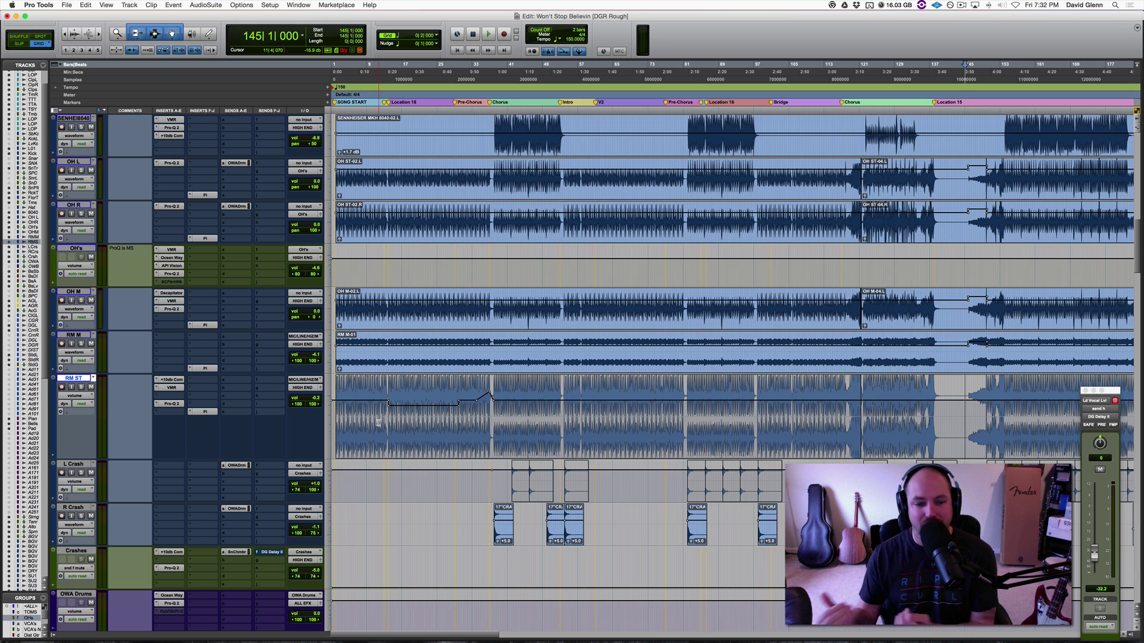
click(378, 423)
key(t)
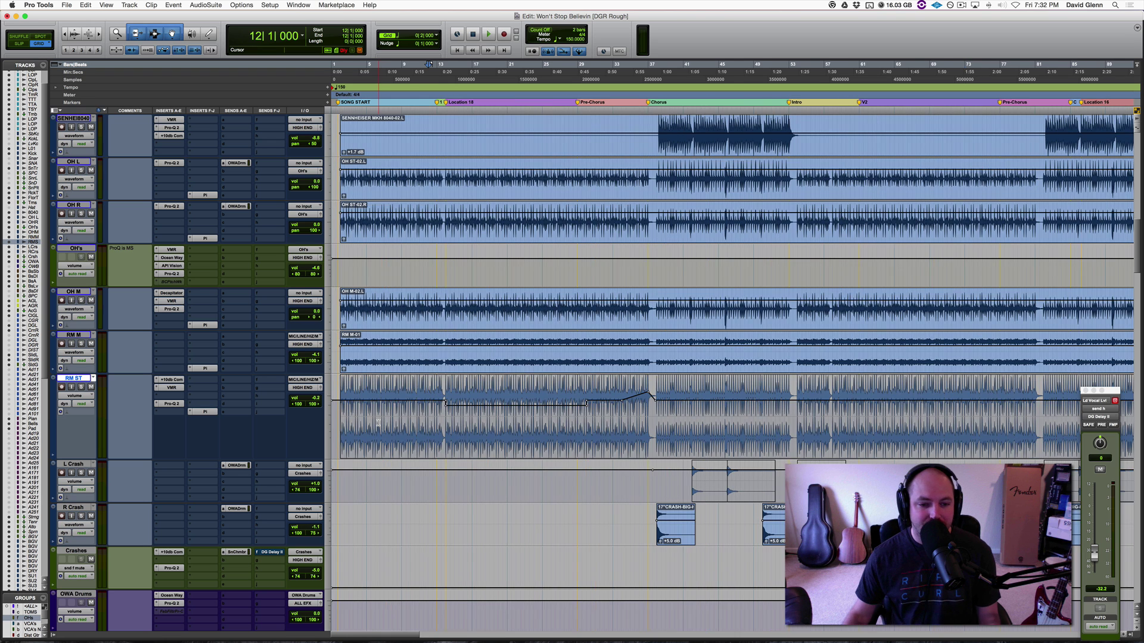
scroll(378, 423, right, 3)
key(t)
key(shift+s)
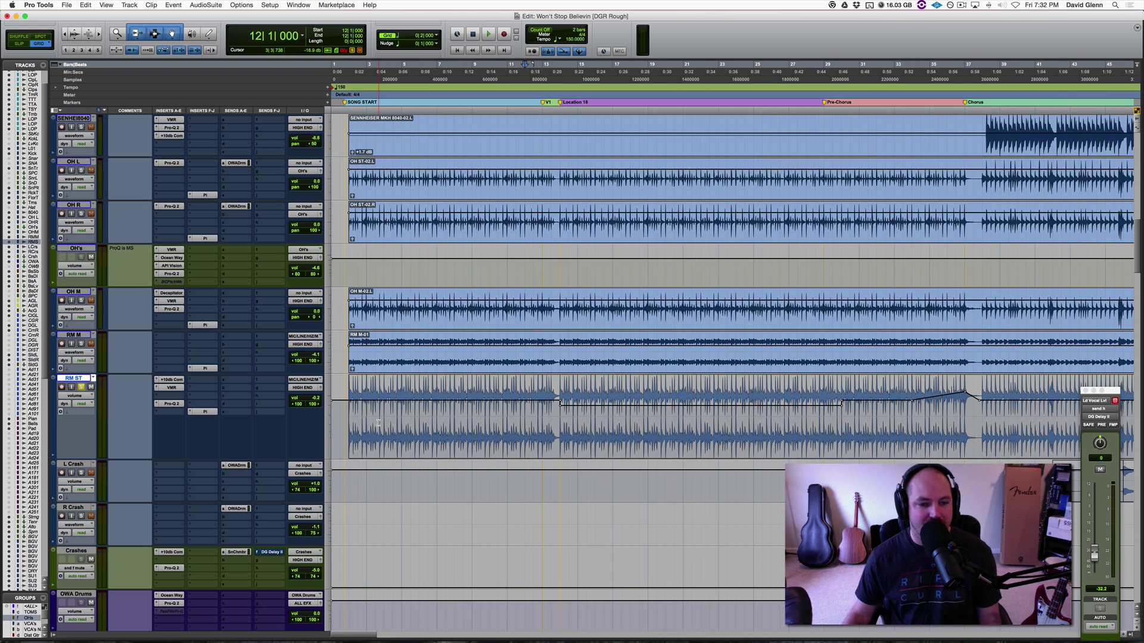
Play the soloed RM ST track from 12|1 with its inserts bypassed and again with them re-enabled for comparison.
super+click(177, 383)
key(space)
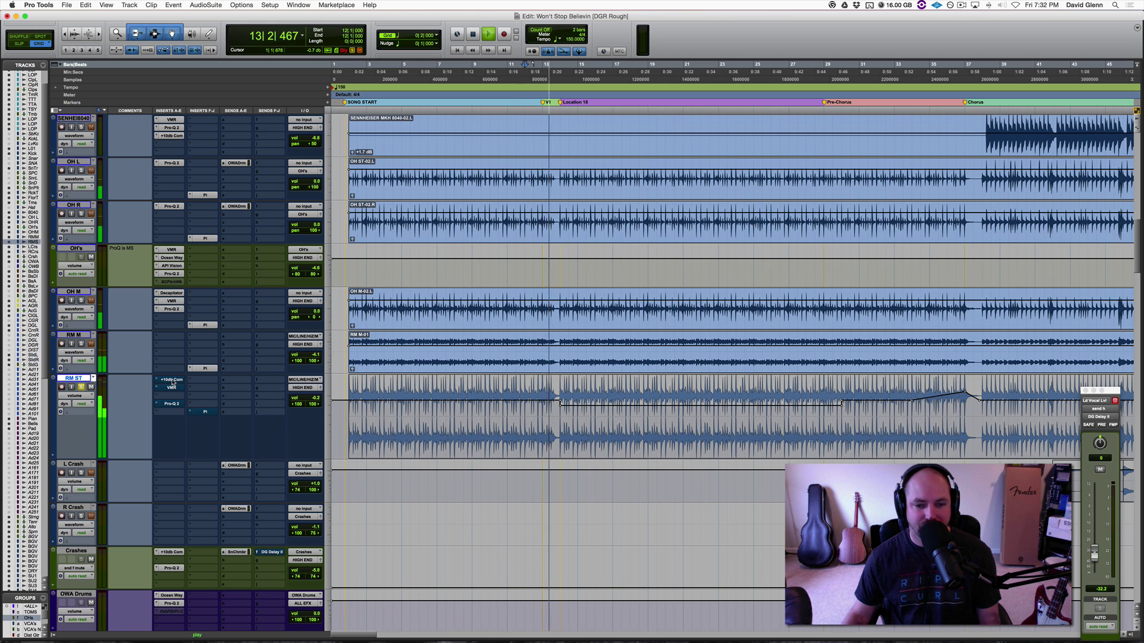
key(space)
super+click(172, 383)
key(space)
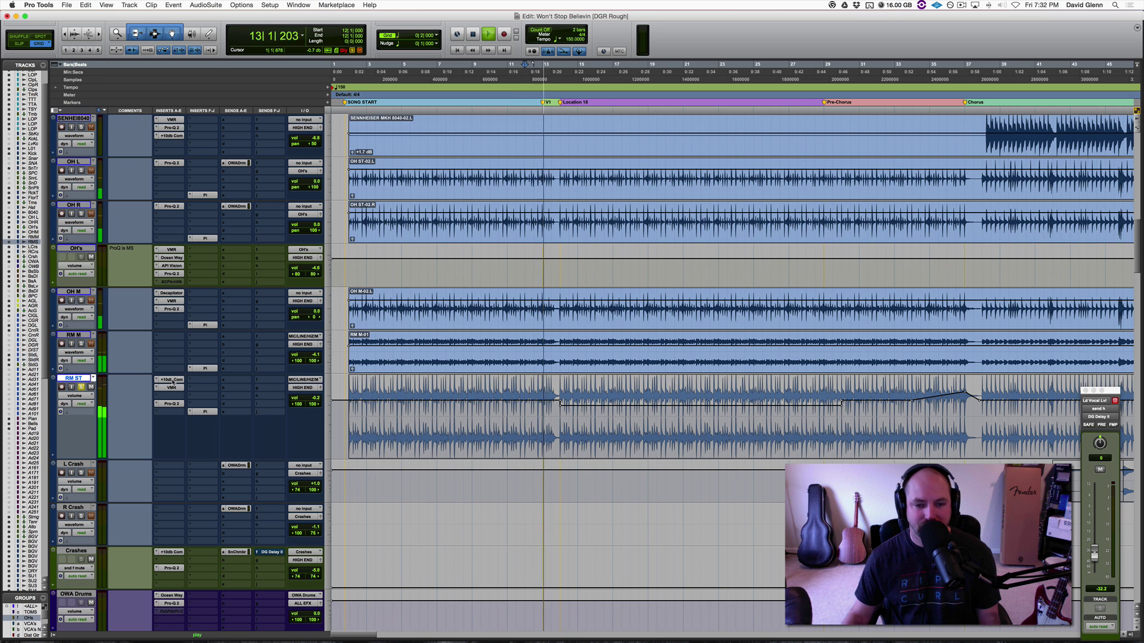
key(space)
Open the +10db compressor on RM ST and examine its compressor ratio, input gain and dry pass-through settings.
click(173, 380)
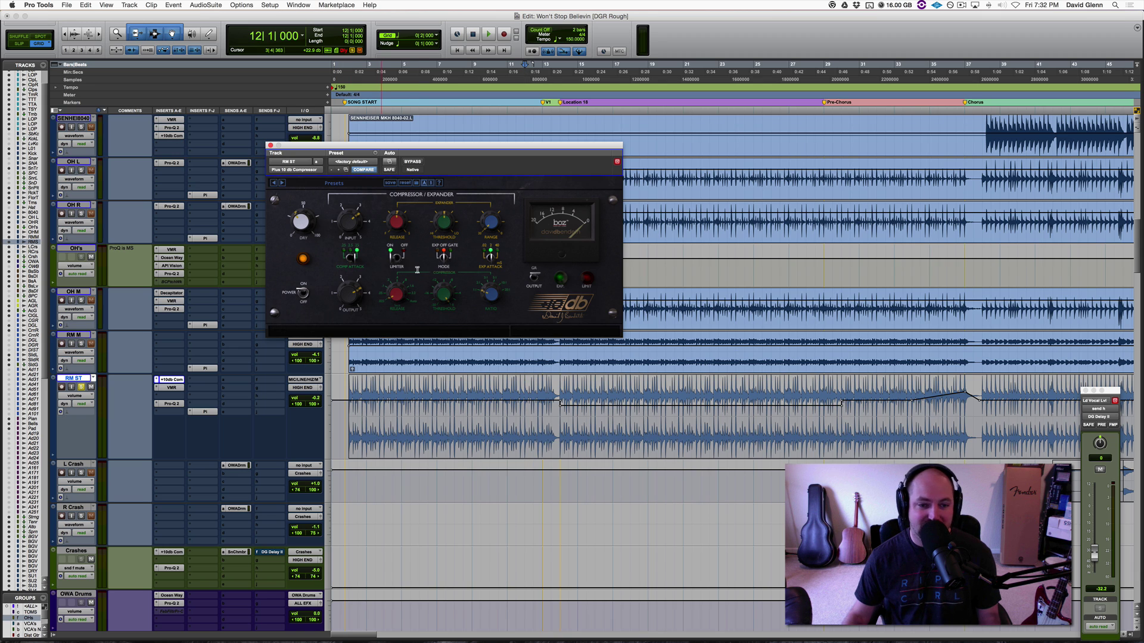
mouse_move(407, 300)
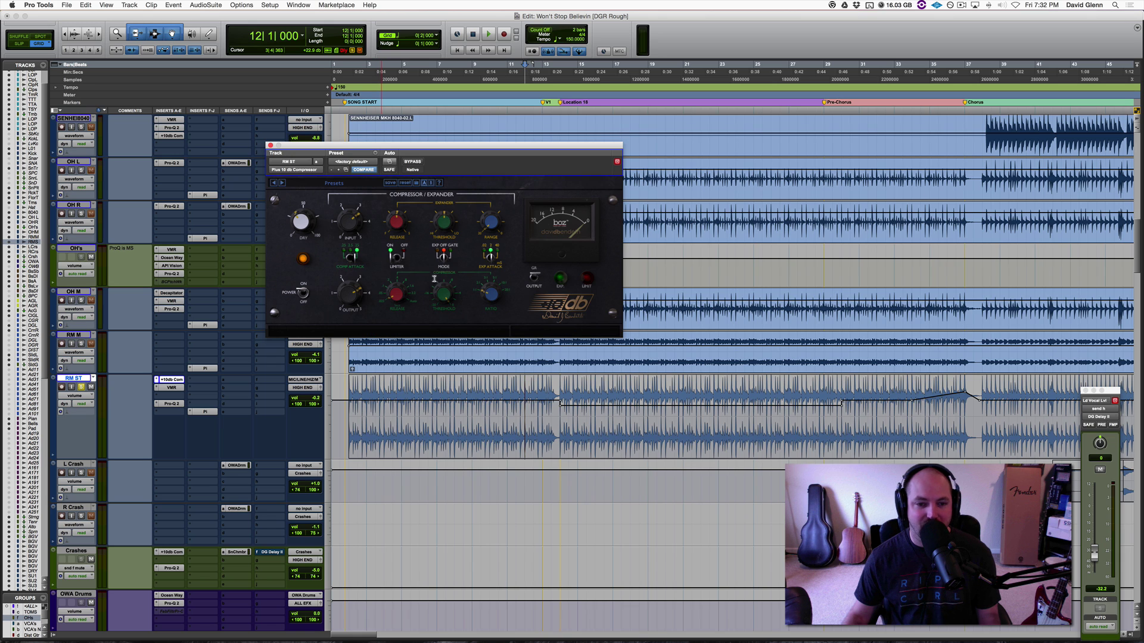
mouse_move(488, 305)
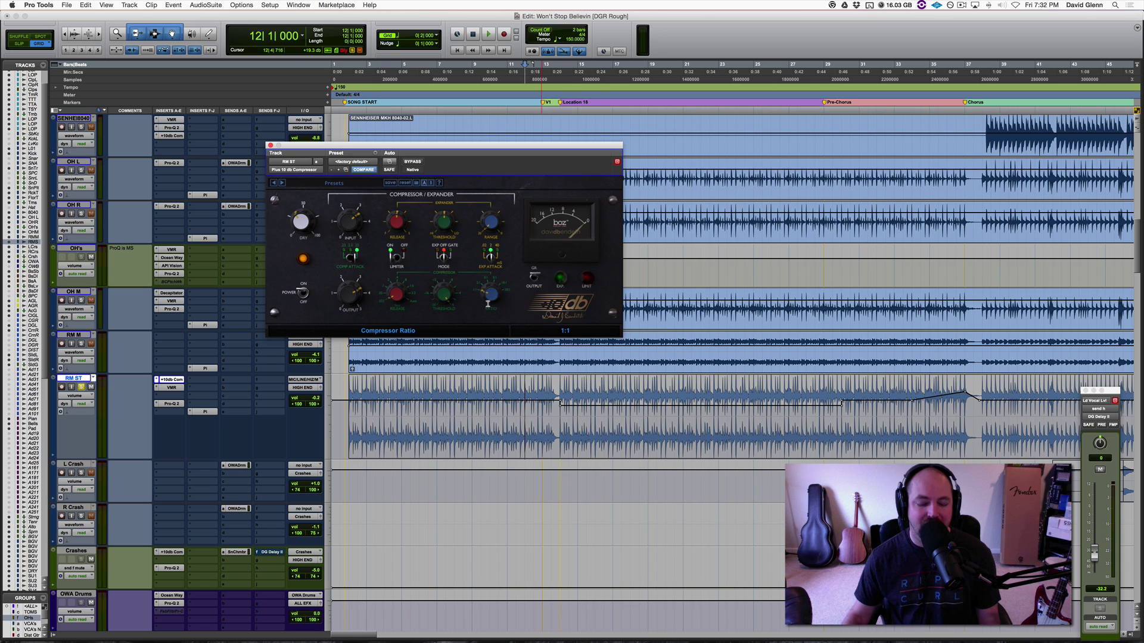
mouse_move(346, 227)
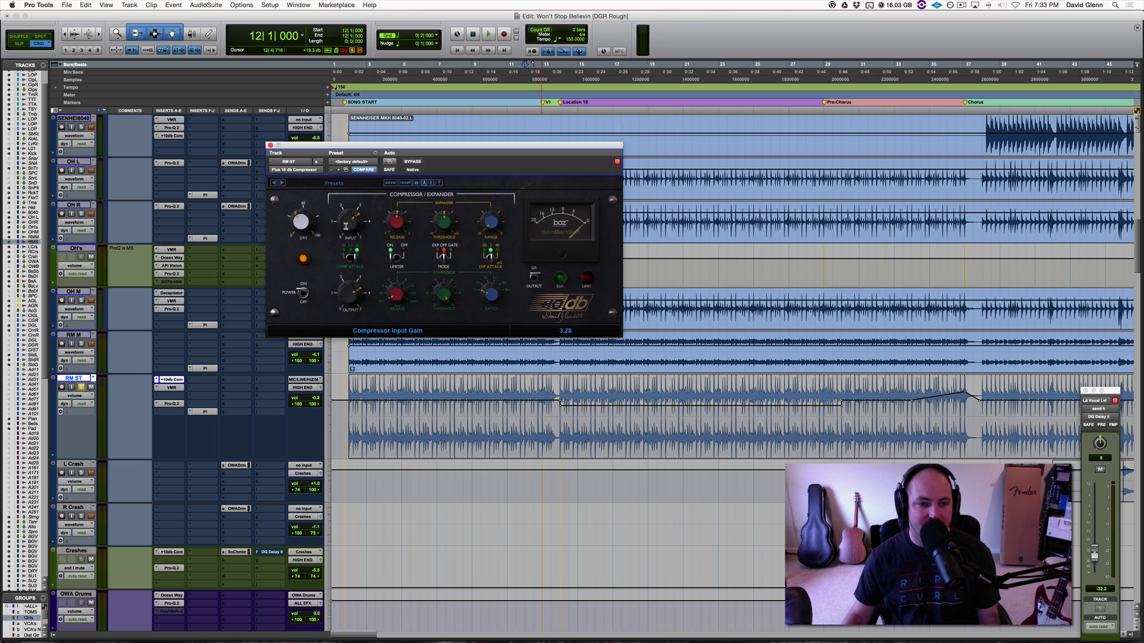
mouse_move(301, 221)
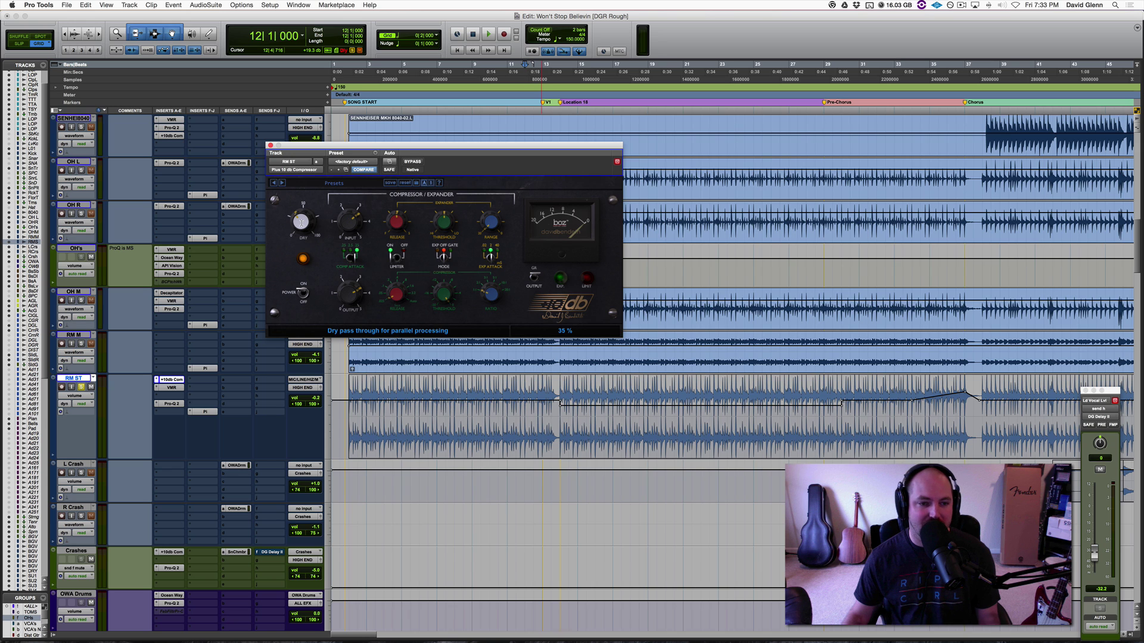
Inspect the Virtual Mix Rack and Pro-Q 2 inserts on RM ST, close them, and unsolo the track.
click(172, 388)
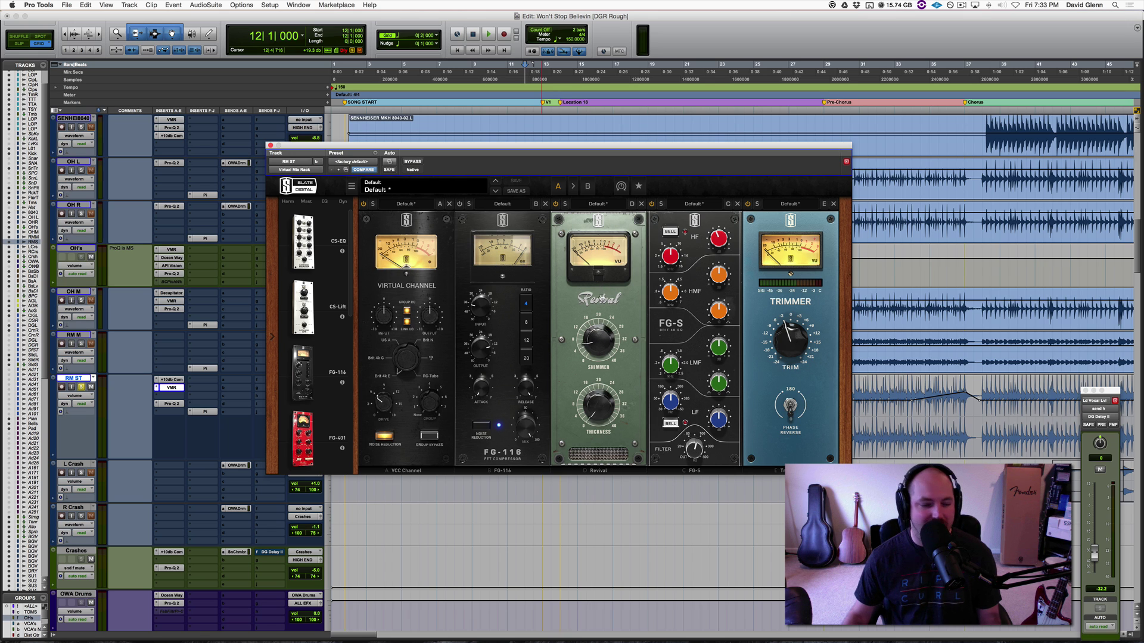
click(170, 388)
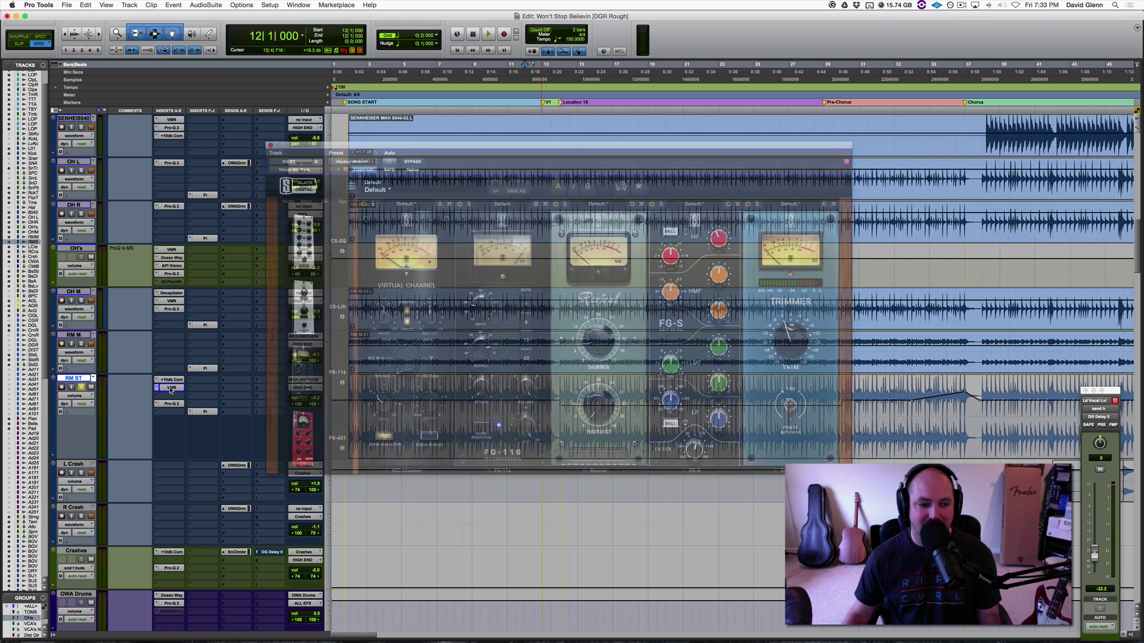
click(170, 404)
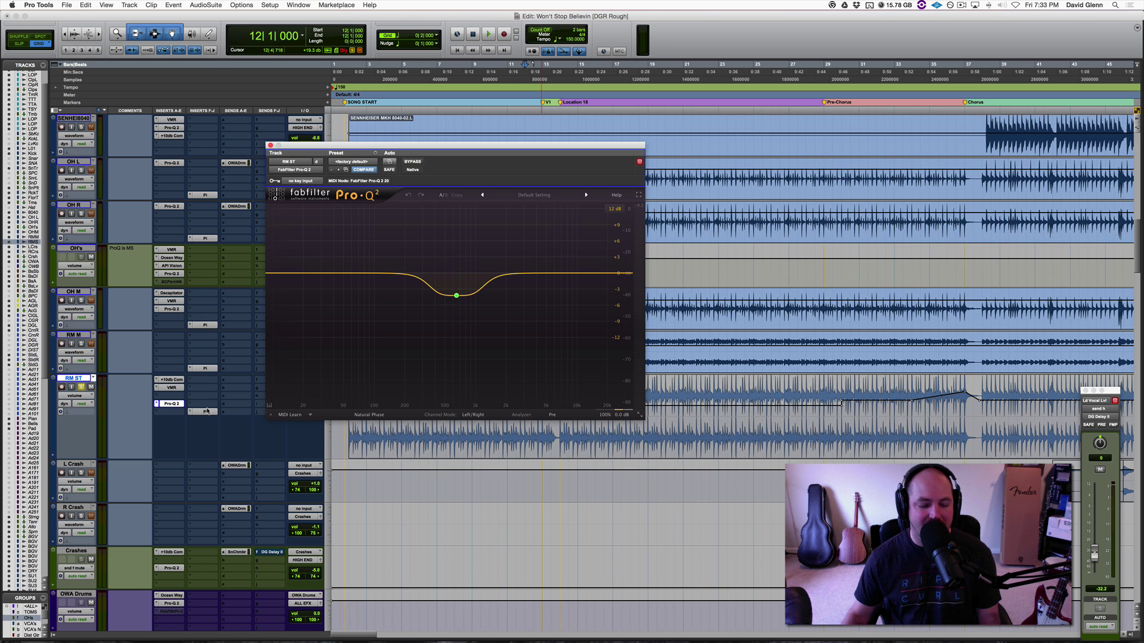
click(83, 387)
click(170, 403)
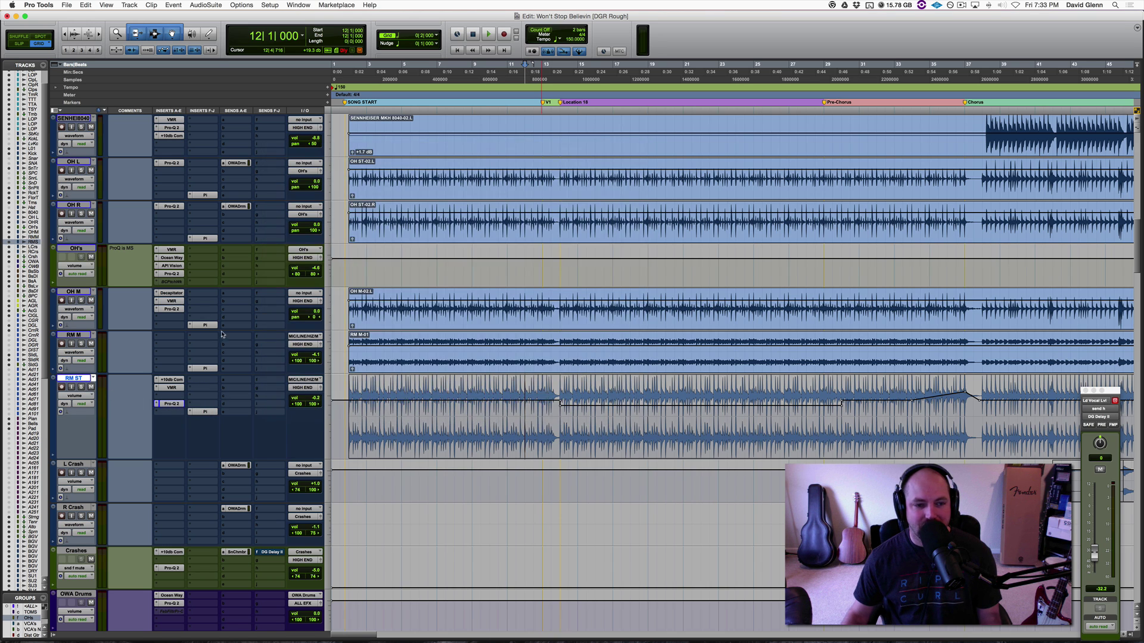
Solo RM ST and play it from 12|3 through the volume automation drop entering V1.
click(336, 410)
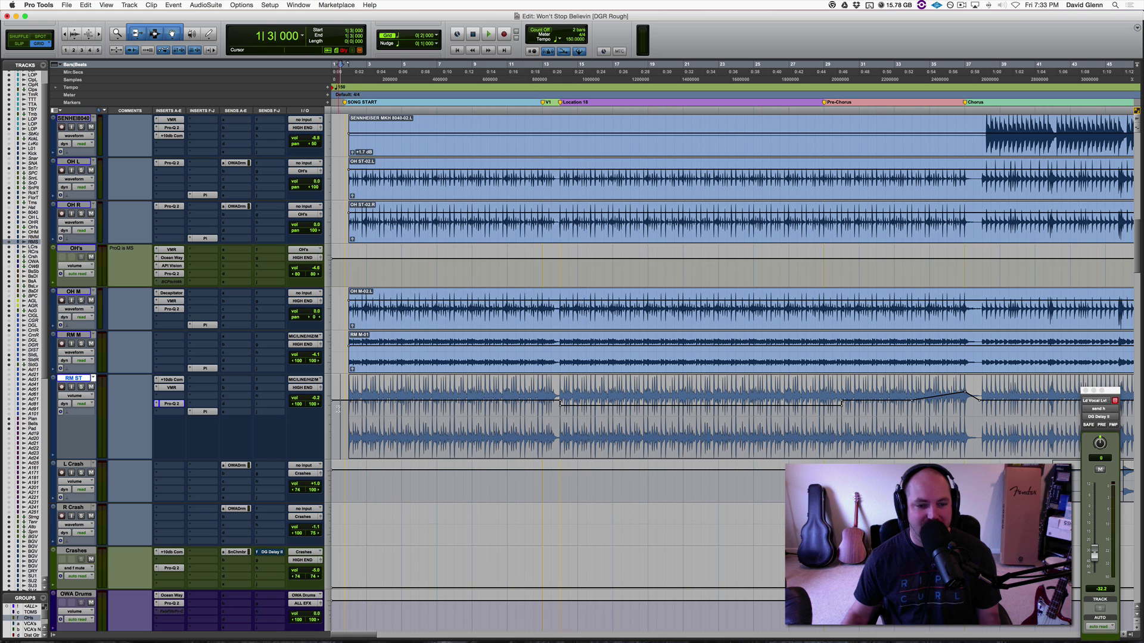
click(537, 411)
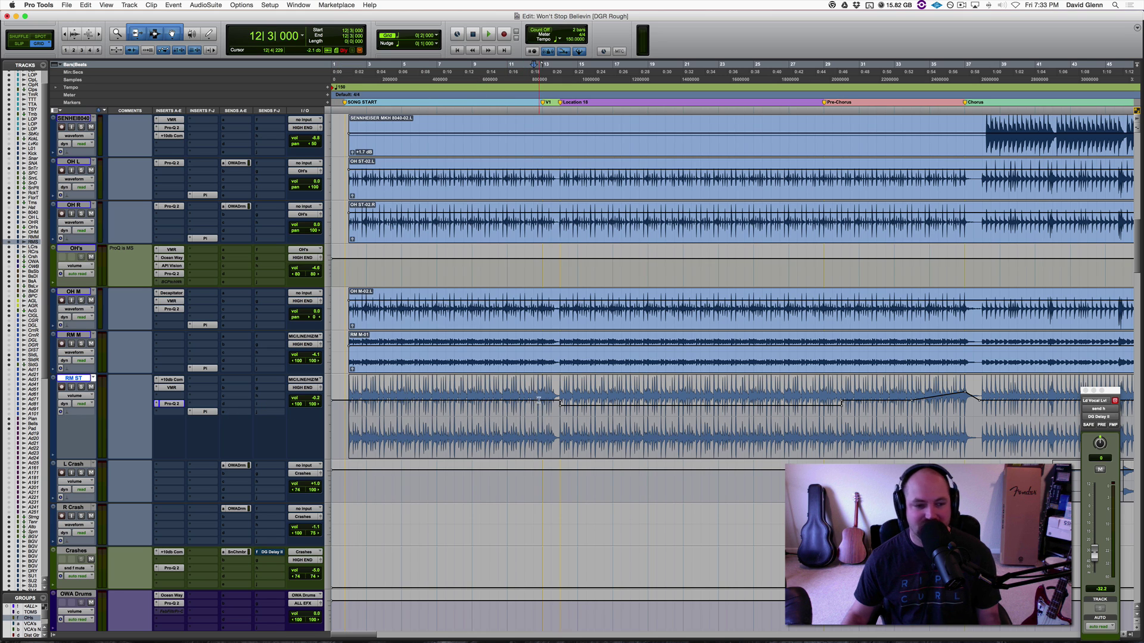
key(shift+s)
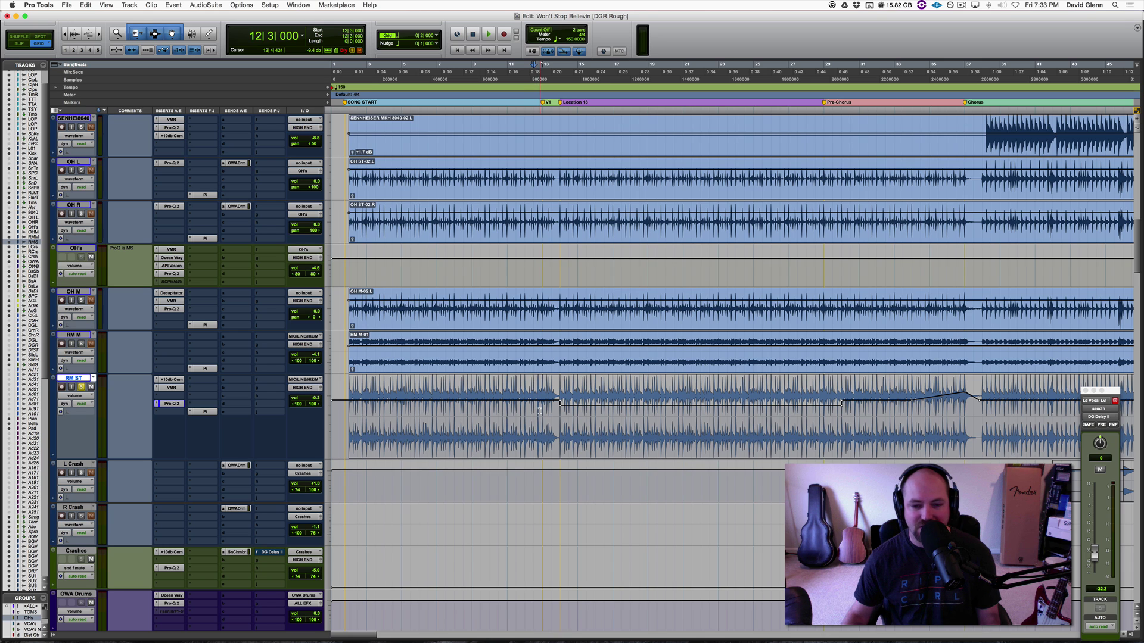
key(space)
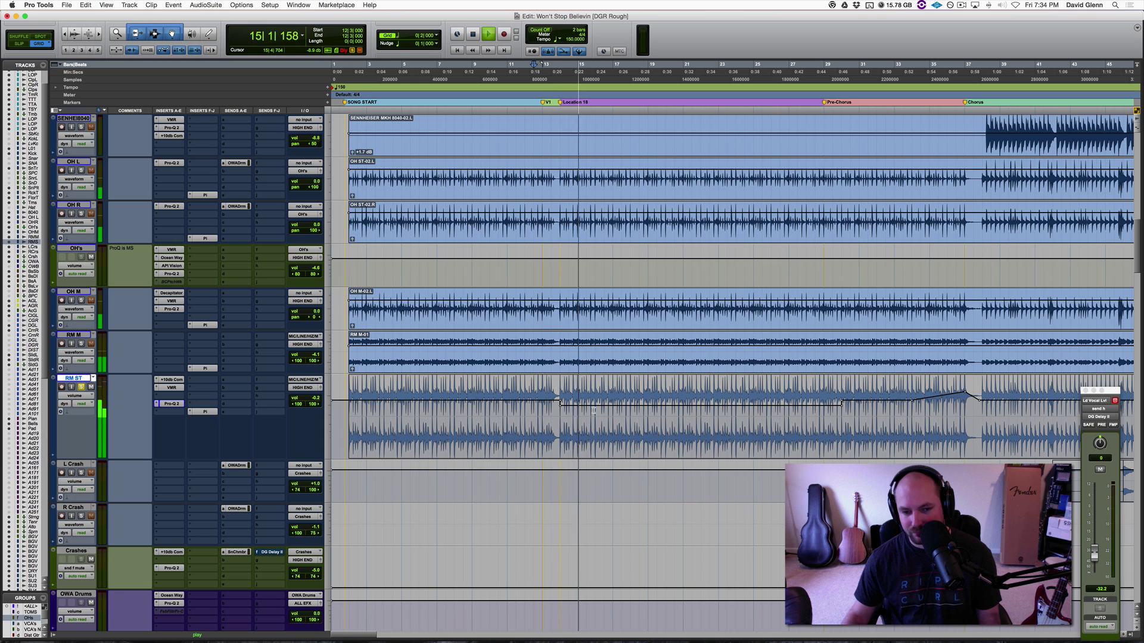
key(space)
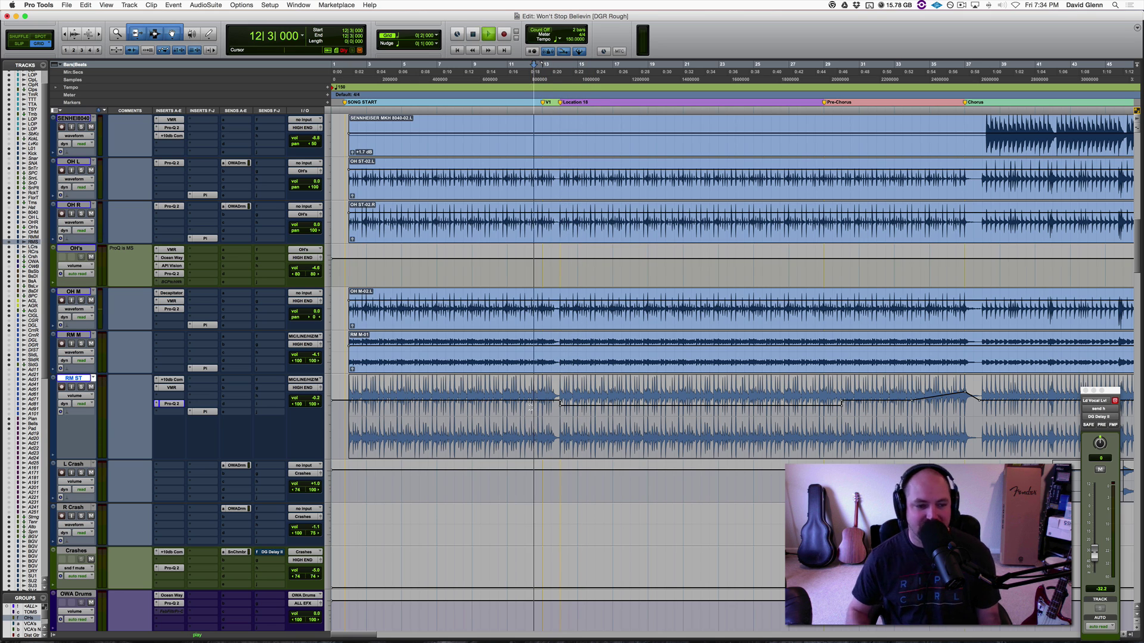
Play the V1 transition with the full mix from 12|3, and repeat it from 12|1.
key(space)
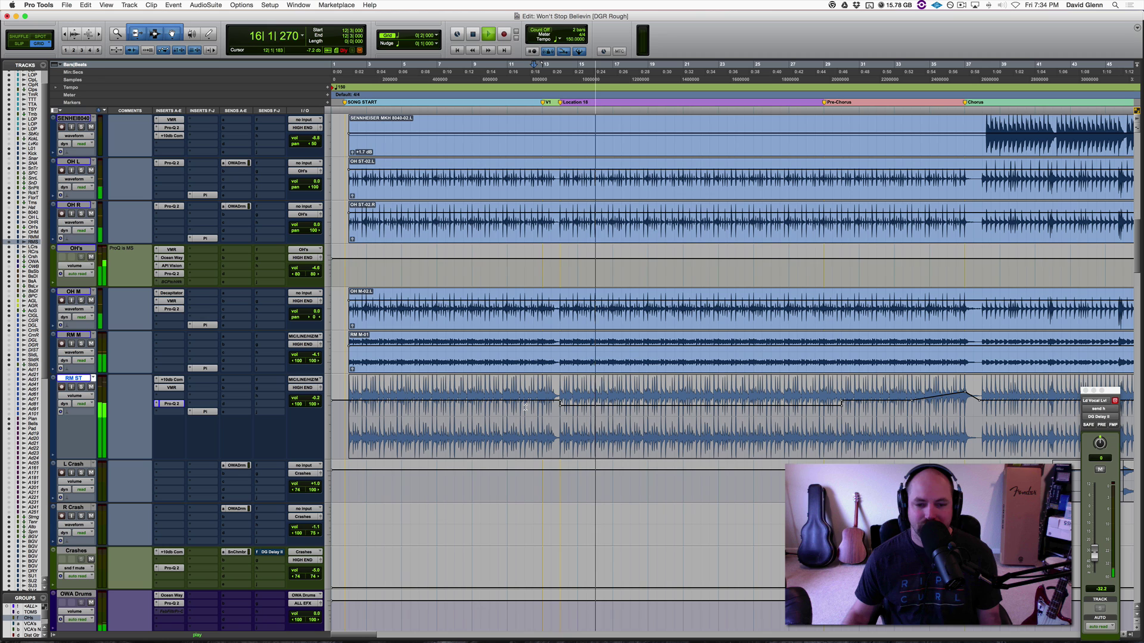
key(space)
click(525, 406)
key(space)
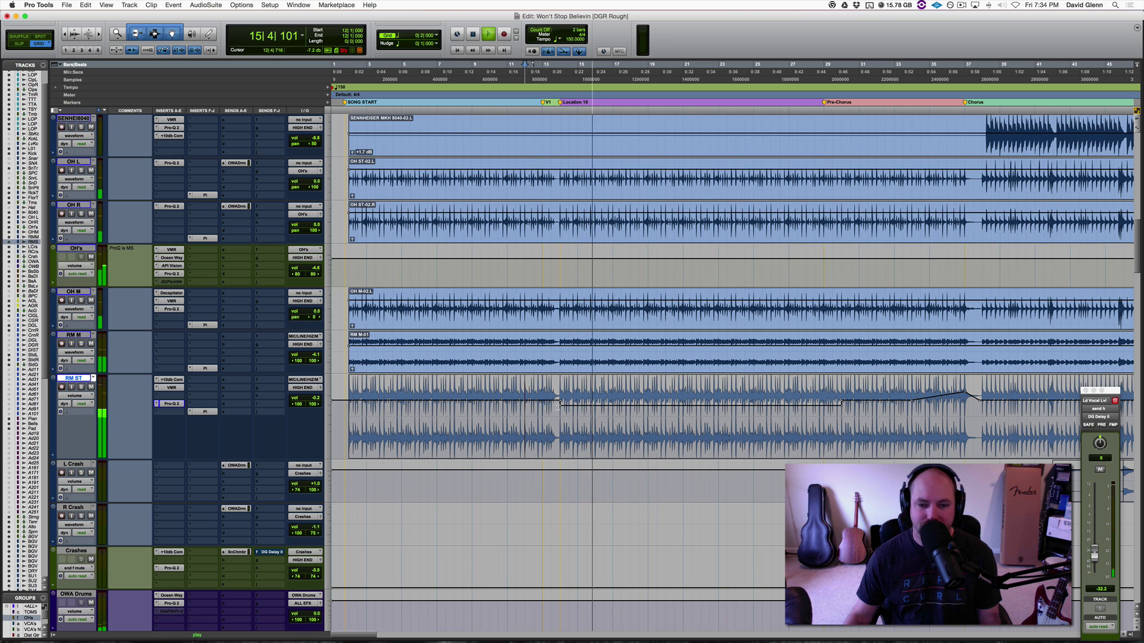
key(space)
Place the cursor at 28|1 and play the full mix through the Pre-Chorus into the Chorus, following the RM ST volume ride.
click(785, 416)
scroll(786, 417, right, 2)
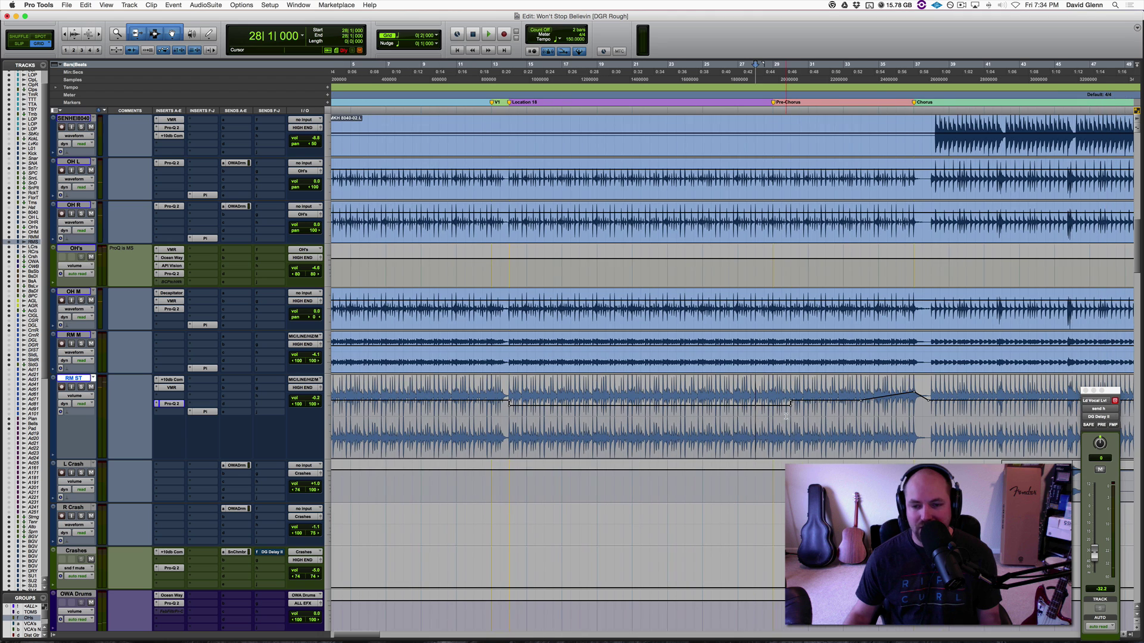
scroll(787, 403, right, 3)
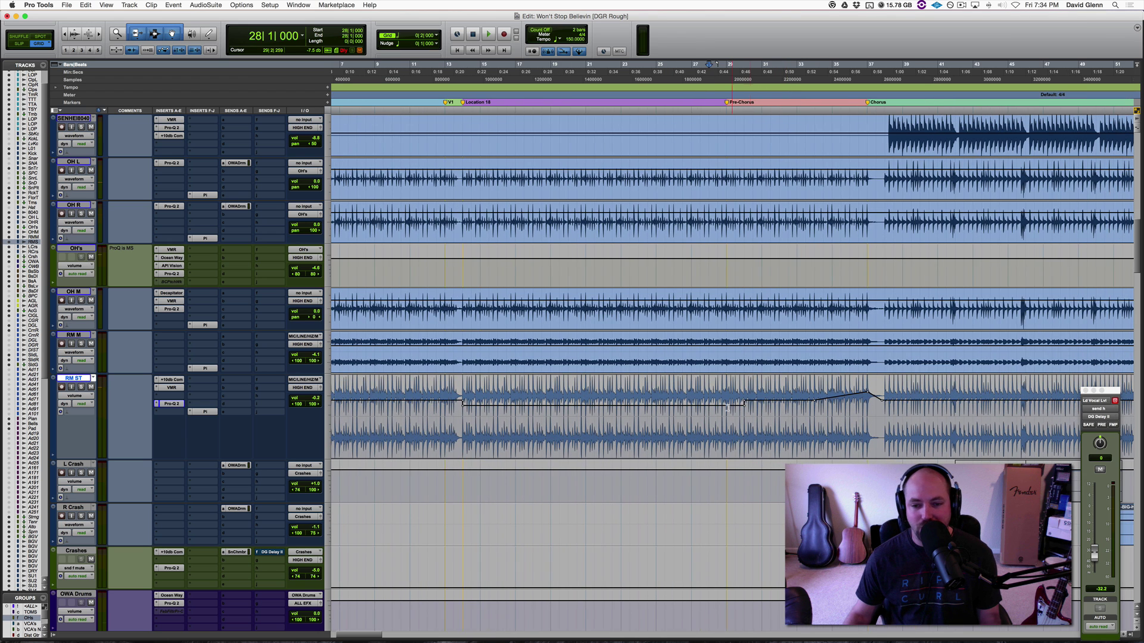
key(space)
scroll(703, 411, right, 6)
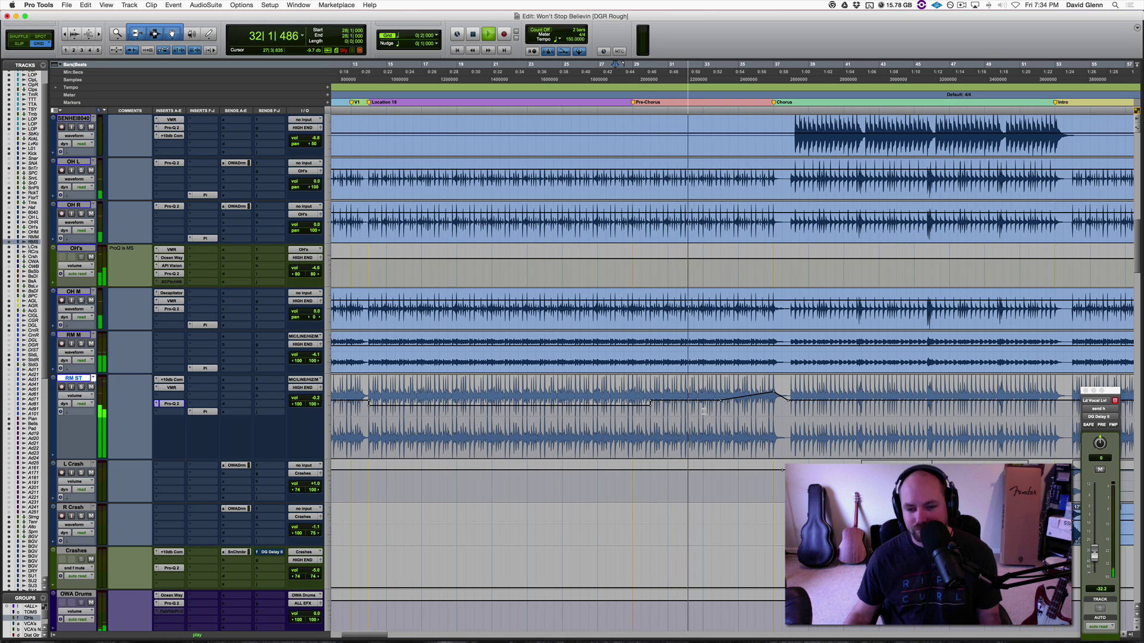
scroll(703, 411, right, 2)
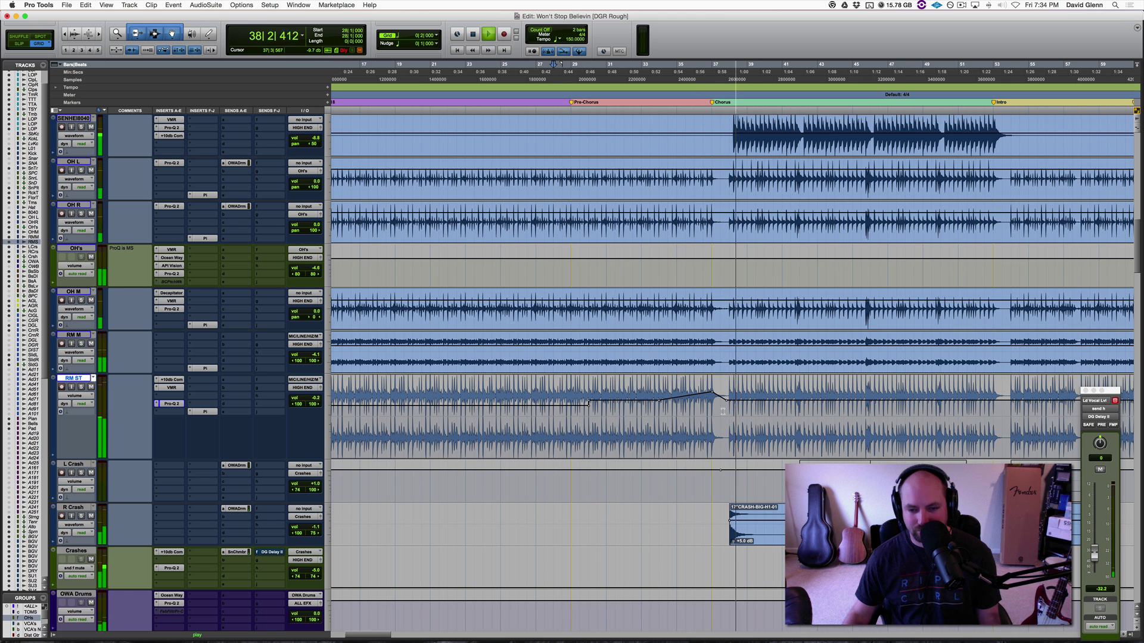
Stop playback, place the cursor at 38|1 on R Crash, and select both the R Crash and L Crash tracks.
key(space)
key(super+bracketleft)
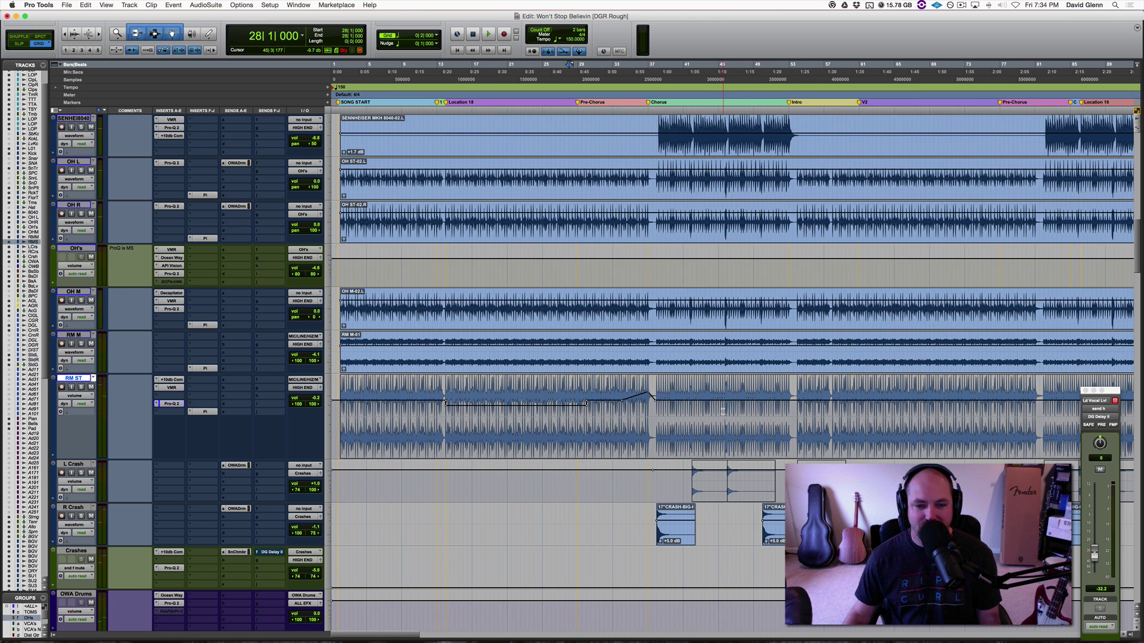
scroll(606, 408, down, 3)
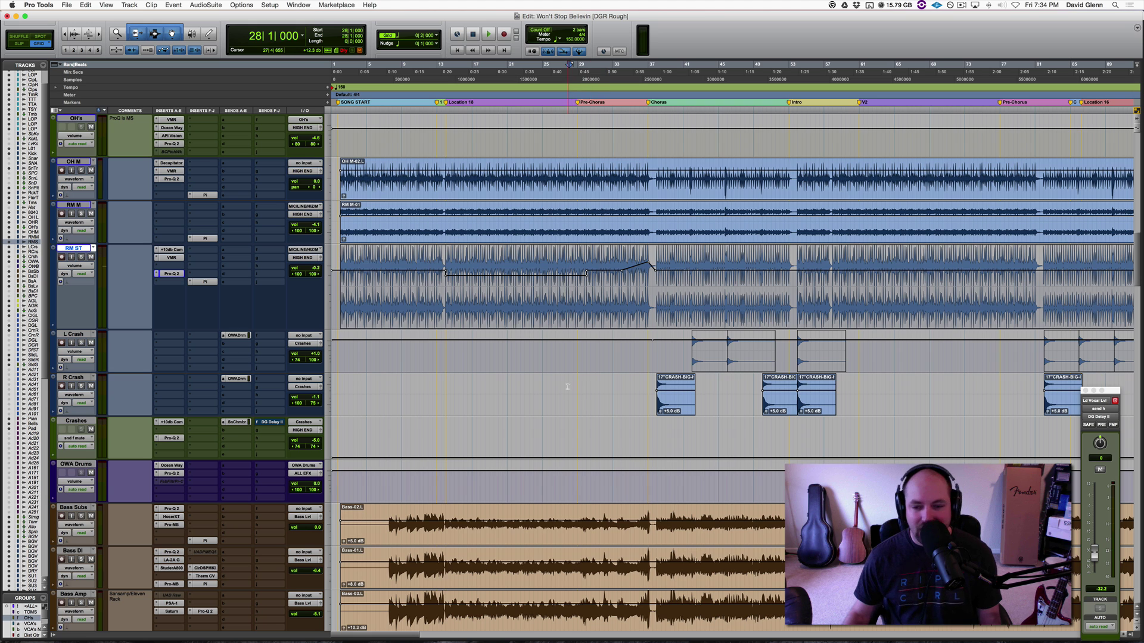
key(super+bracketleft)
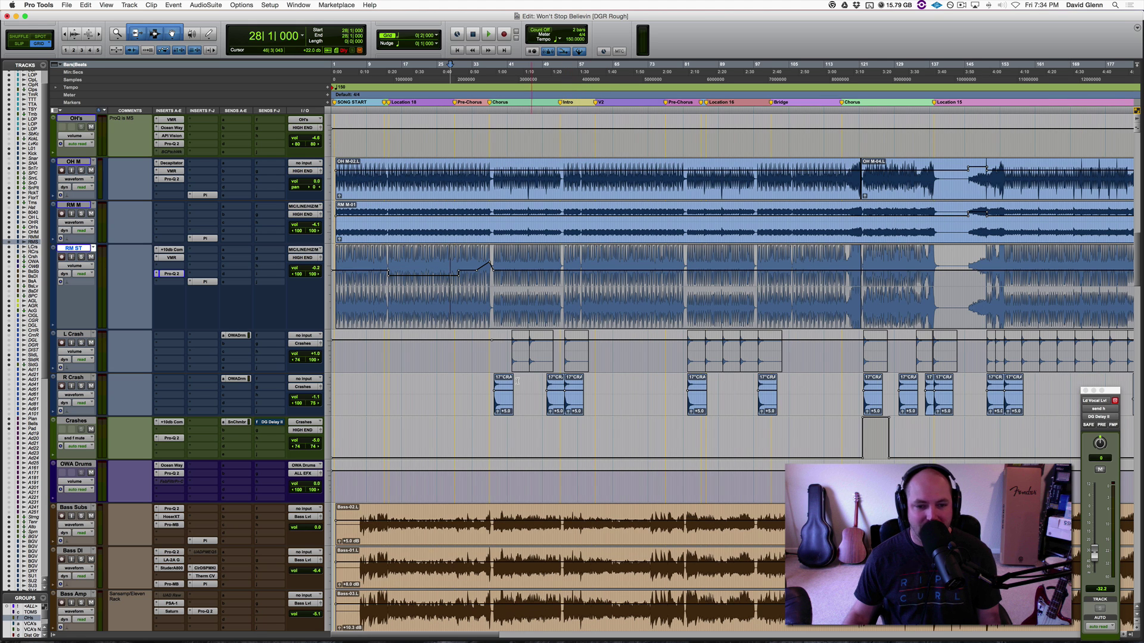
click(493, 393)
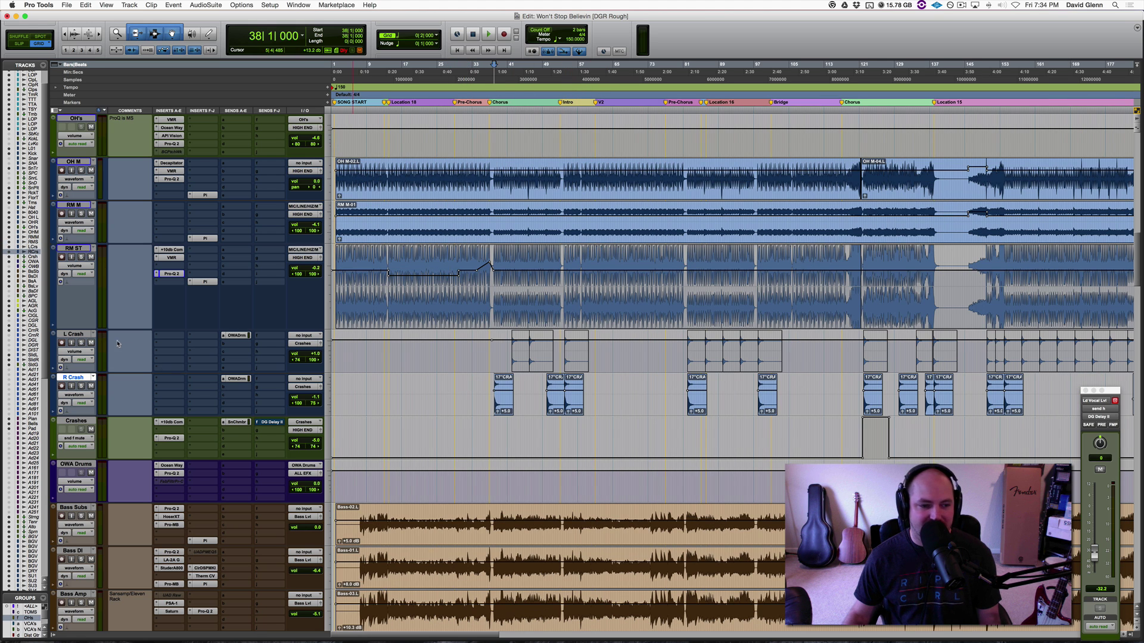
shift+click(74, 335)
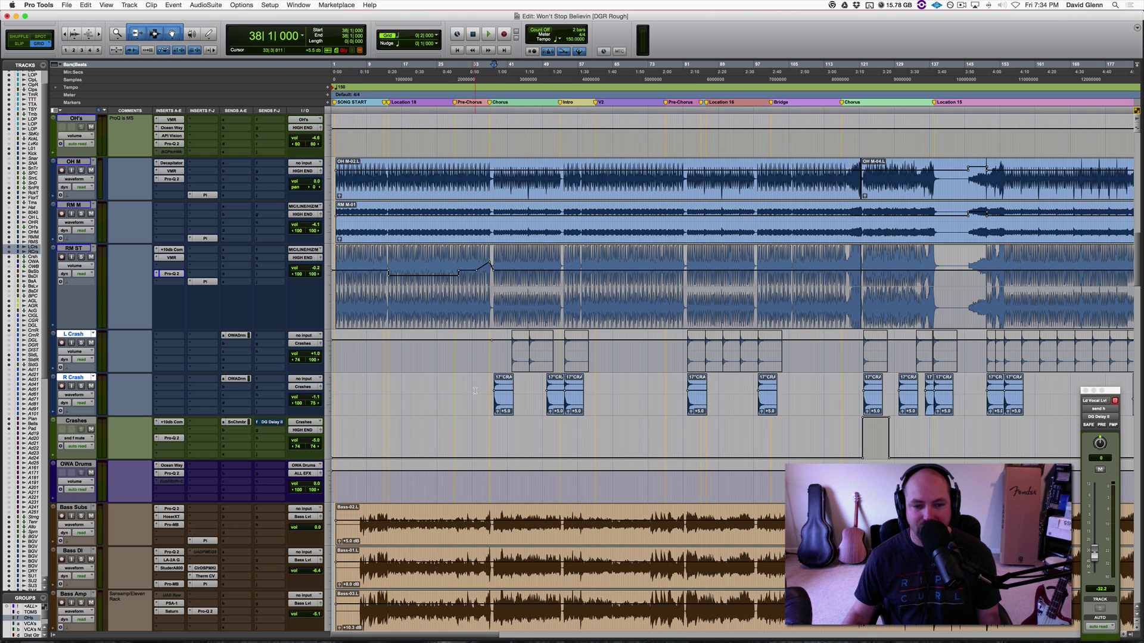
Select both crash tracks at 149|1, mute the Crashes bus, and play the start of the final section.
scroll(772, 394, right, 10)
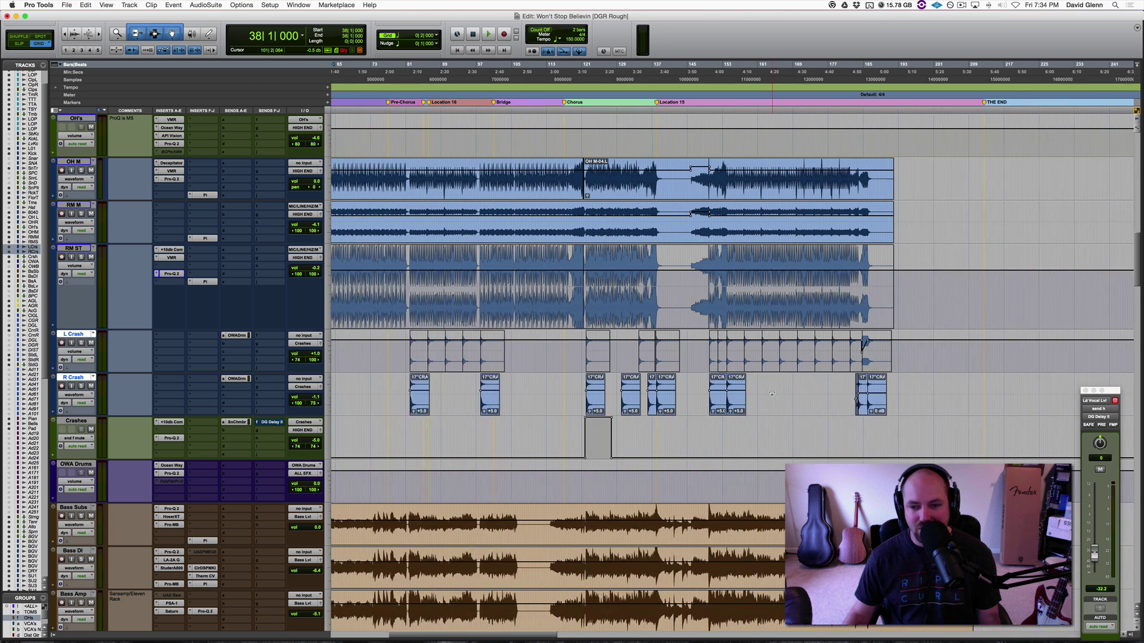
click(681, 387)
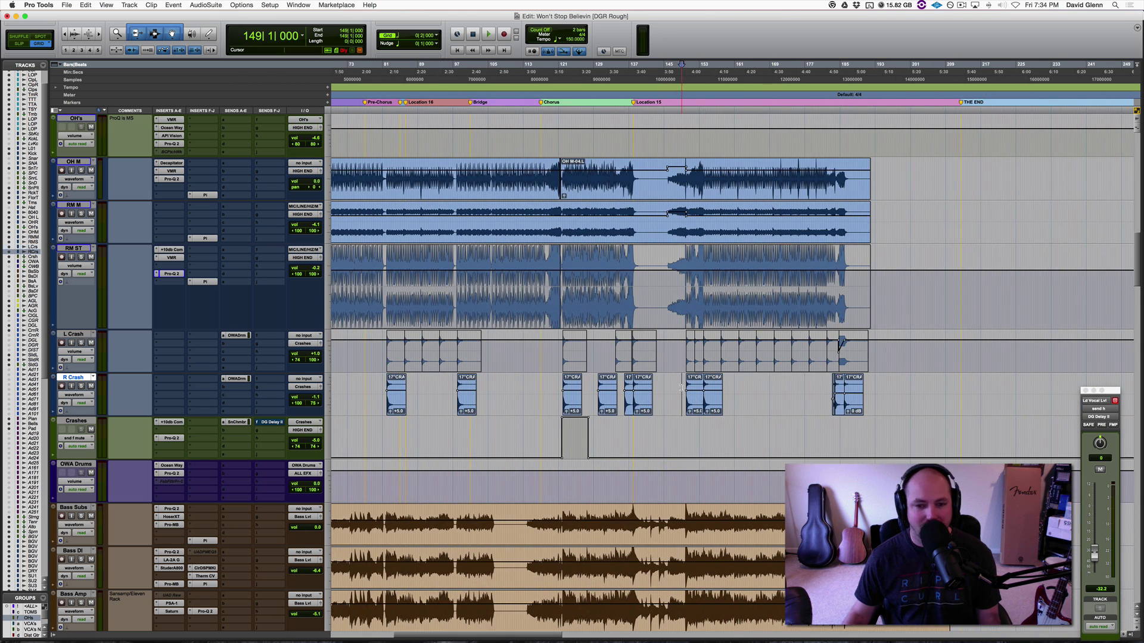
shift+click(75, 334)
click(81, 343)
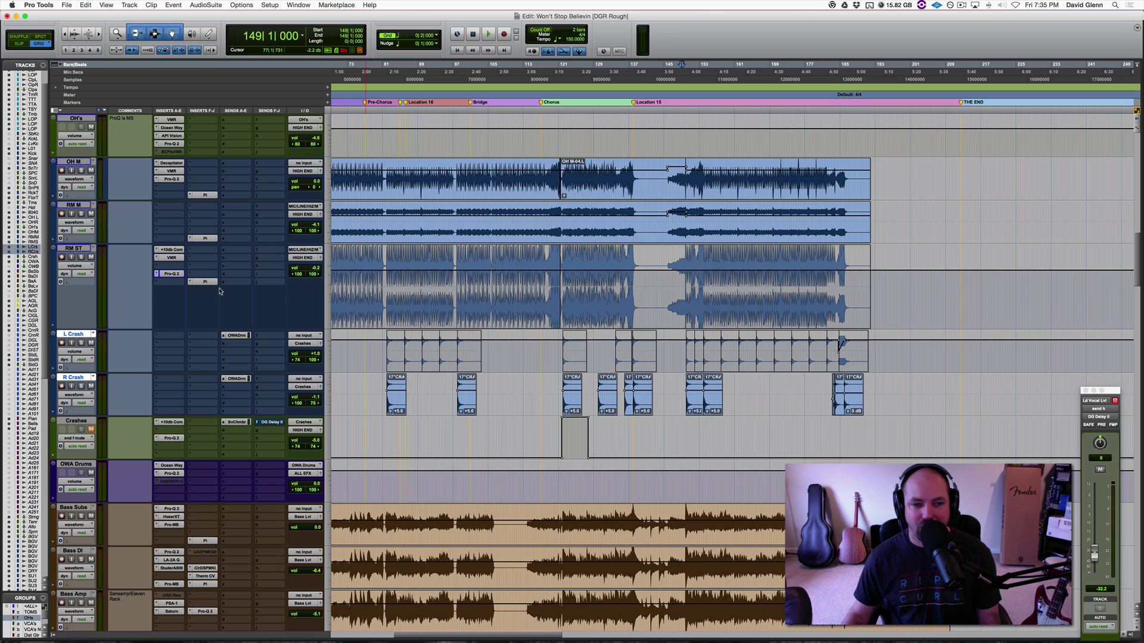
key(space)
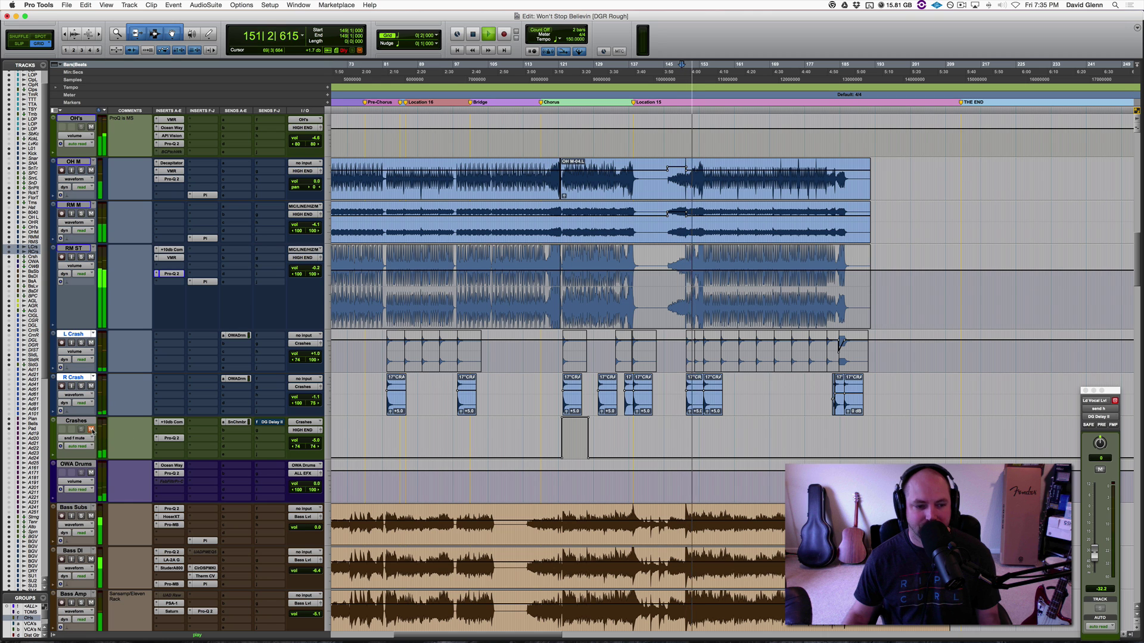
key(space)
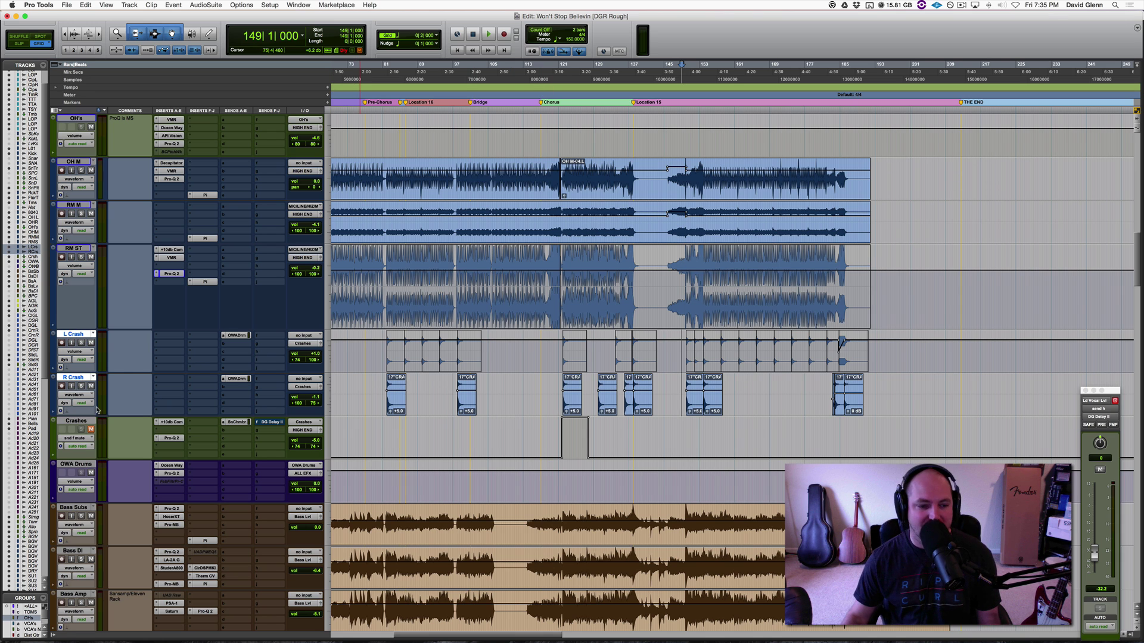
Inspect the chamber and DG Delay sends on Crashes, toggle the delay send's mute off and on, and unmute the Crashes bus.
click(238, 423)
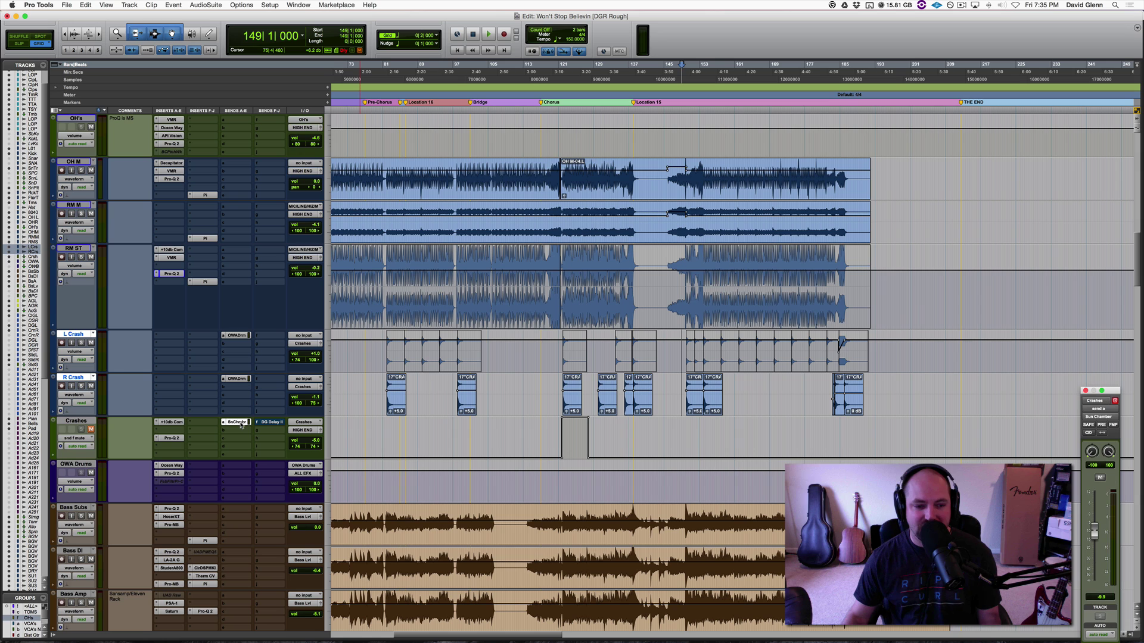
click(268, 424)
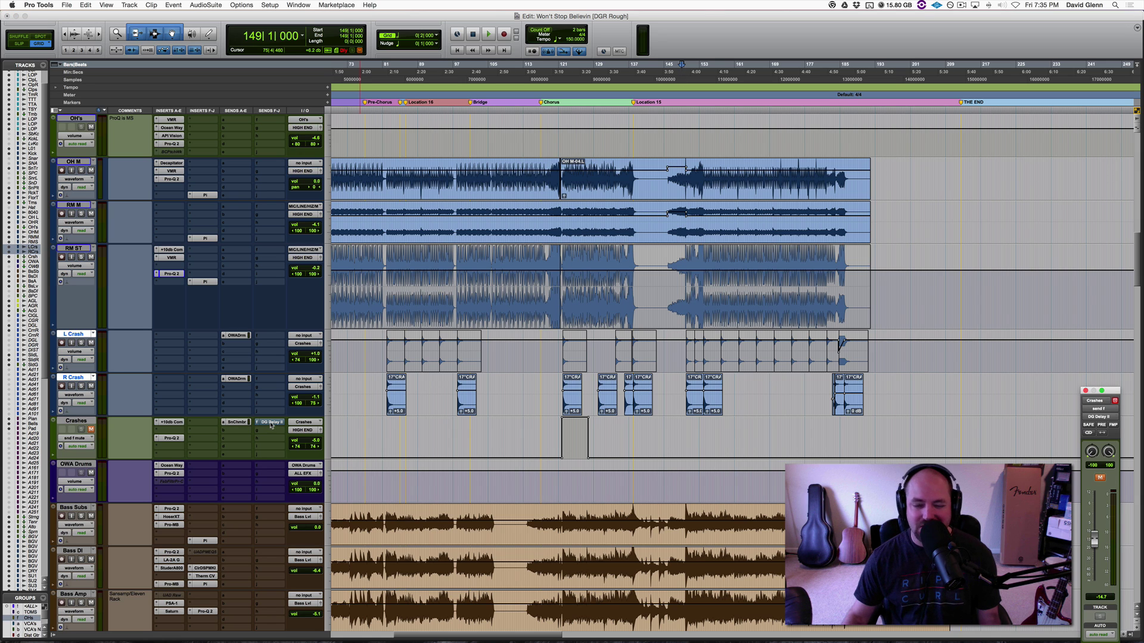
super+click(271, 424)
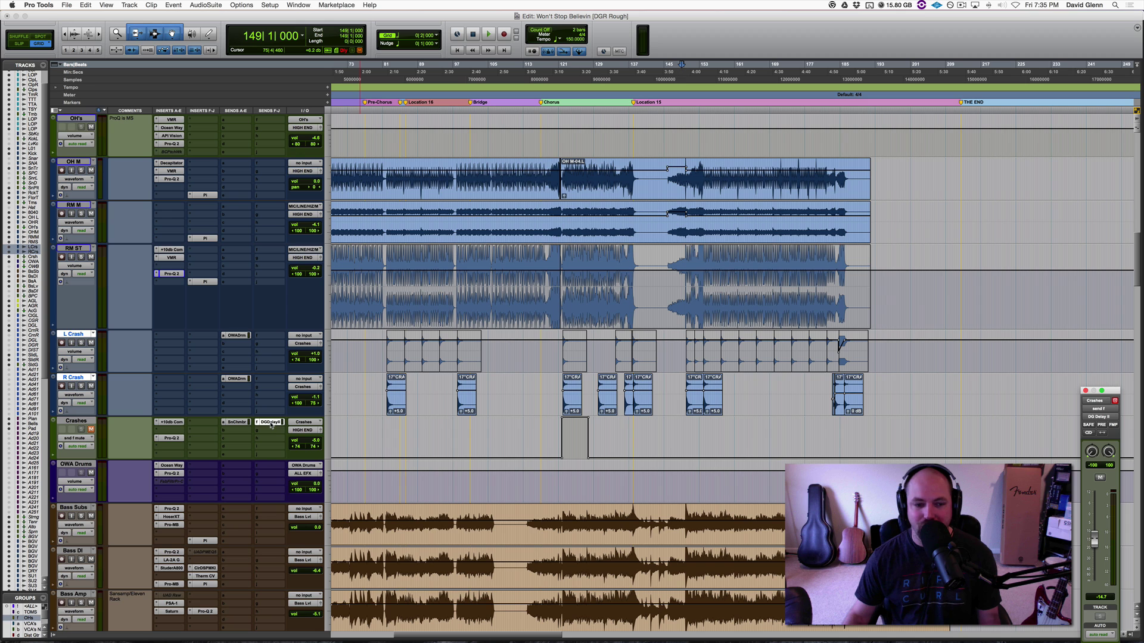
super+click(271, 424)
click(91, 429)
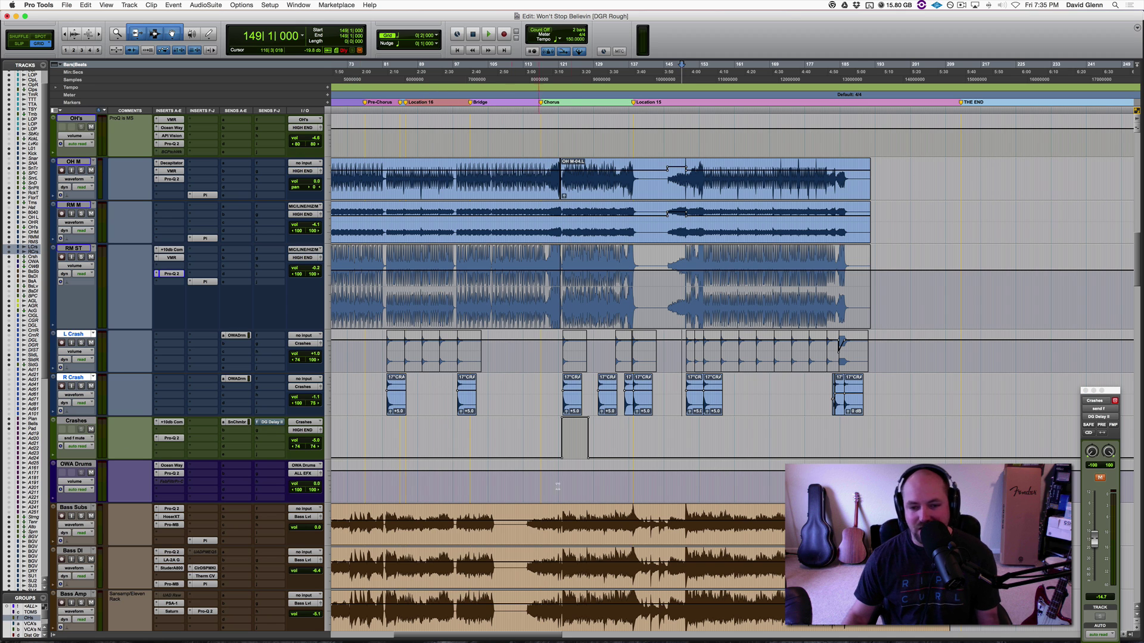
Play the final section from 148|1 with the crashes audible, and place the cursor at 120|3 before the Crashes send mute automation.
click(677, 390)
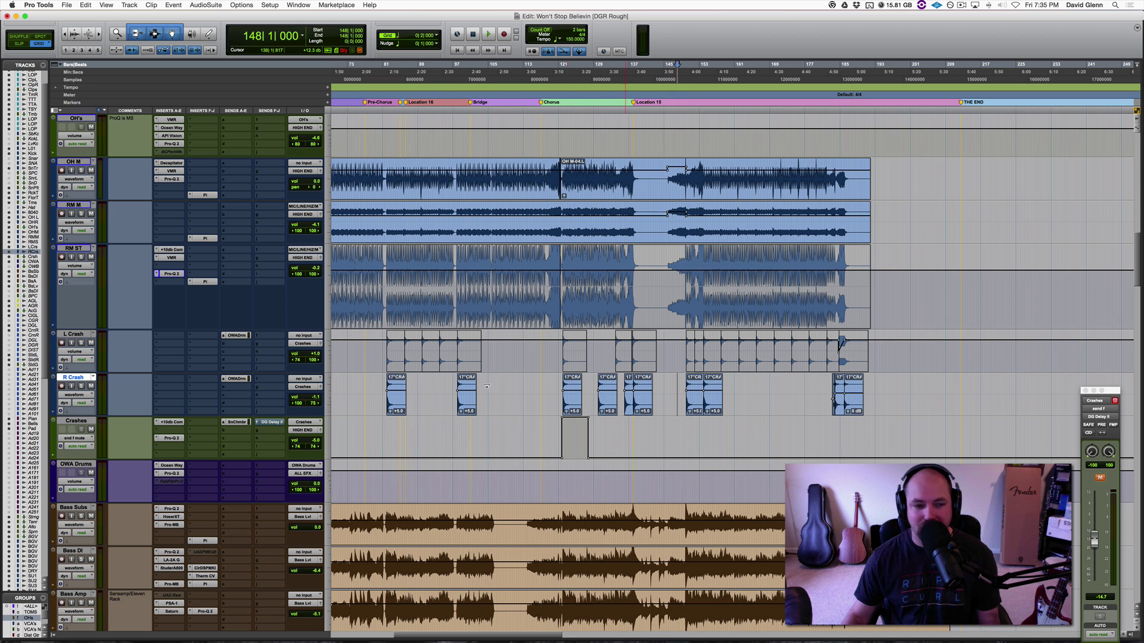
key(space)
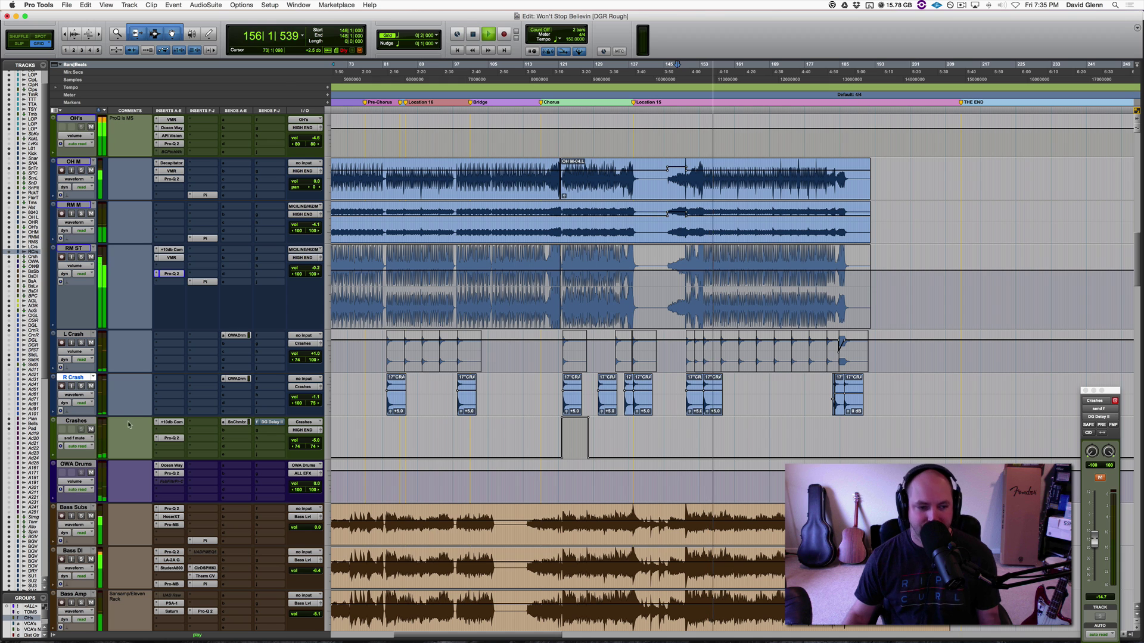
key(space)
scroll(563, 349, down, 3)
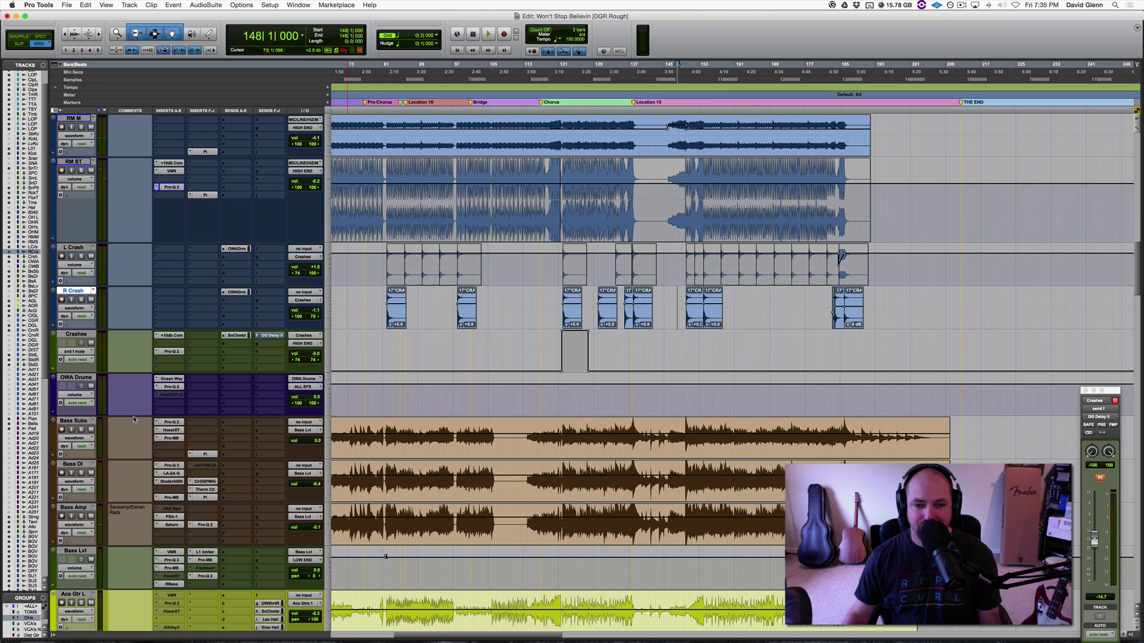
click(557, 348)
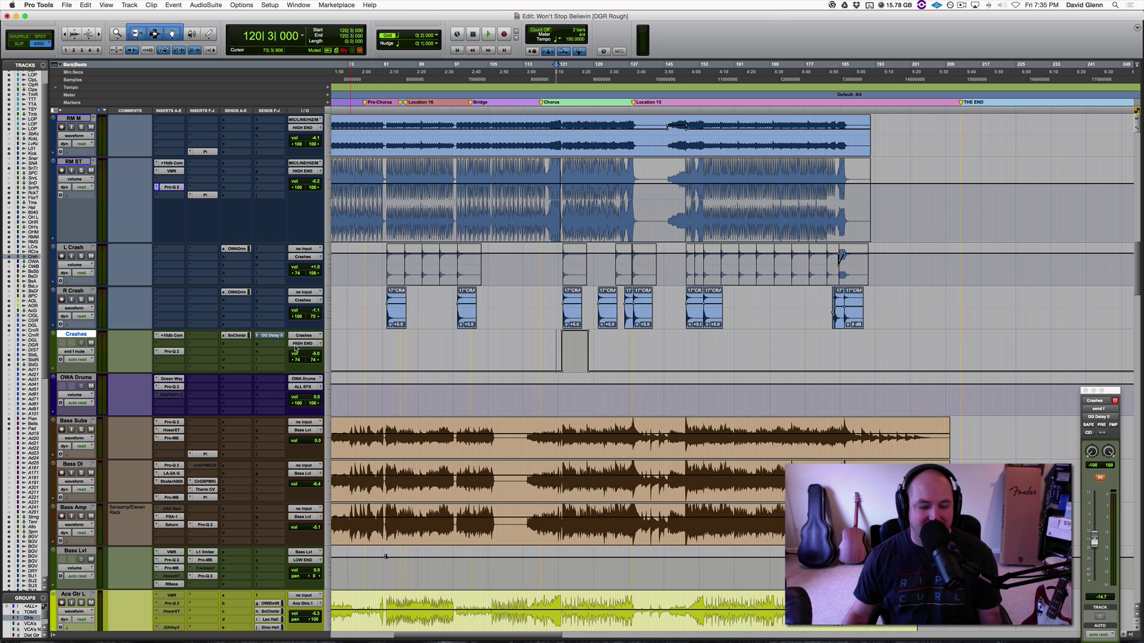
Locate and select the ALL DRUMS bus among the submix tracks, and briefly open its insert in the F-J bank.
scroll(271, 351, down, 8)
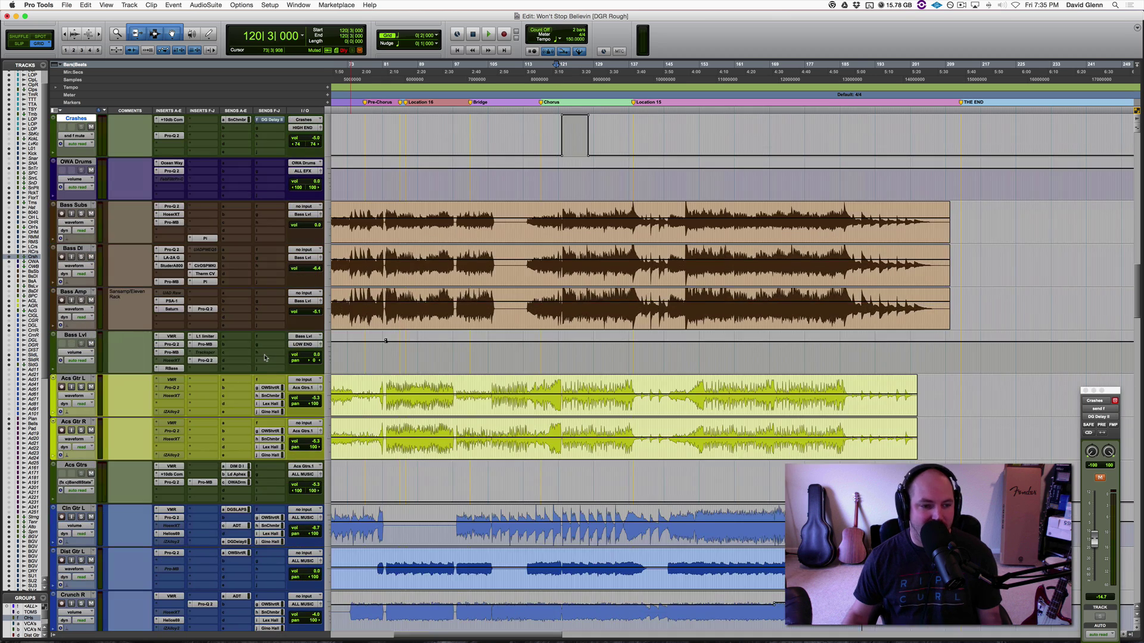
scroll(265, 357, down, 8)
scroll(265, 358, up, 5)
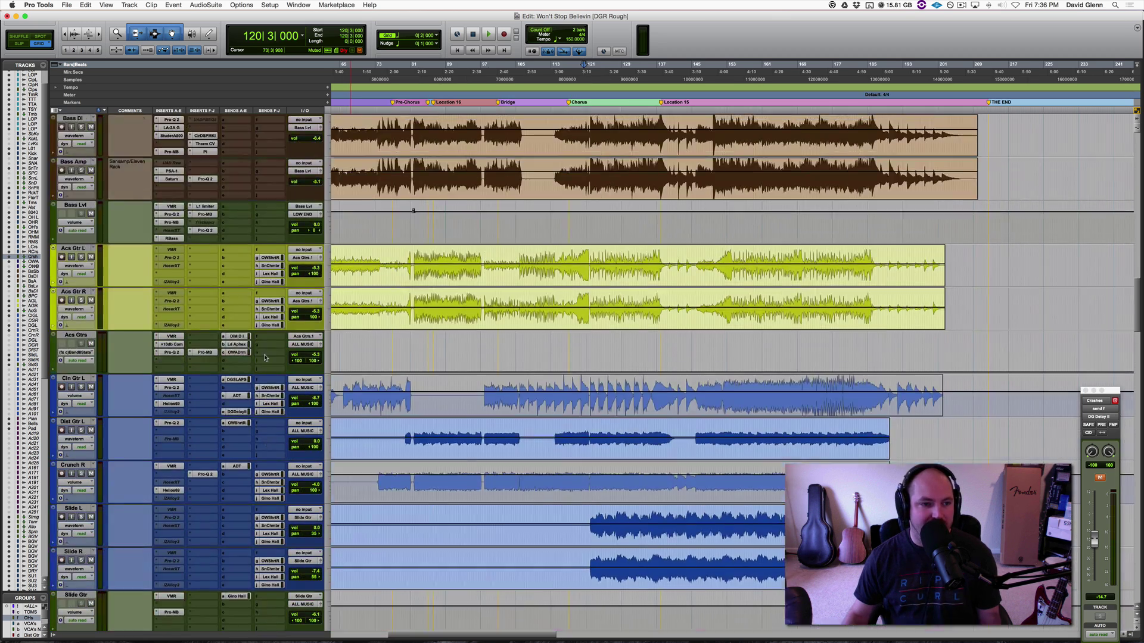
scroll(265, 358, down, 10)
scroll(265, 357, down, 20)
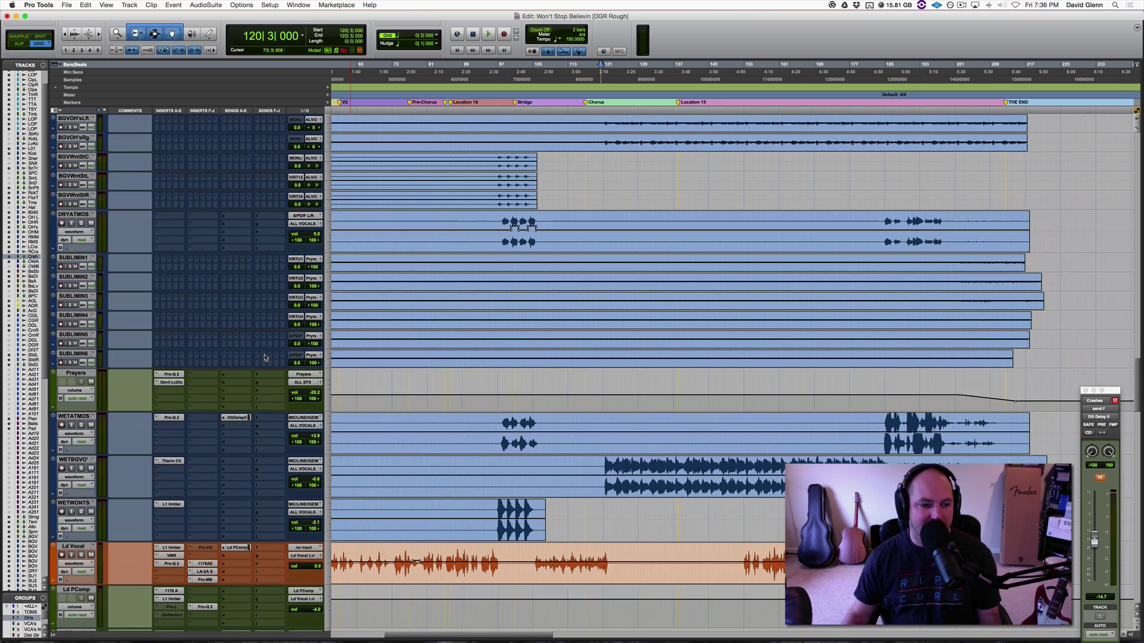
scroll(265, 357, down, 5)
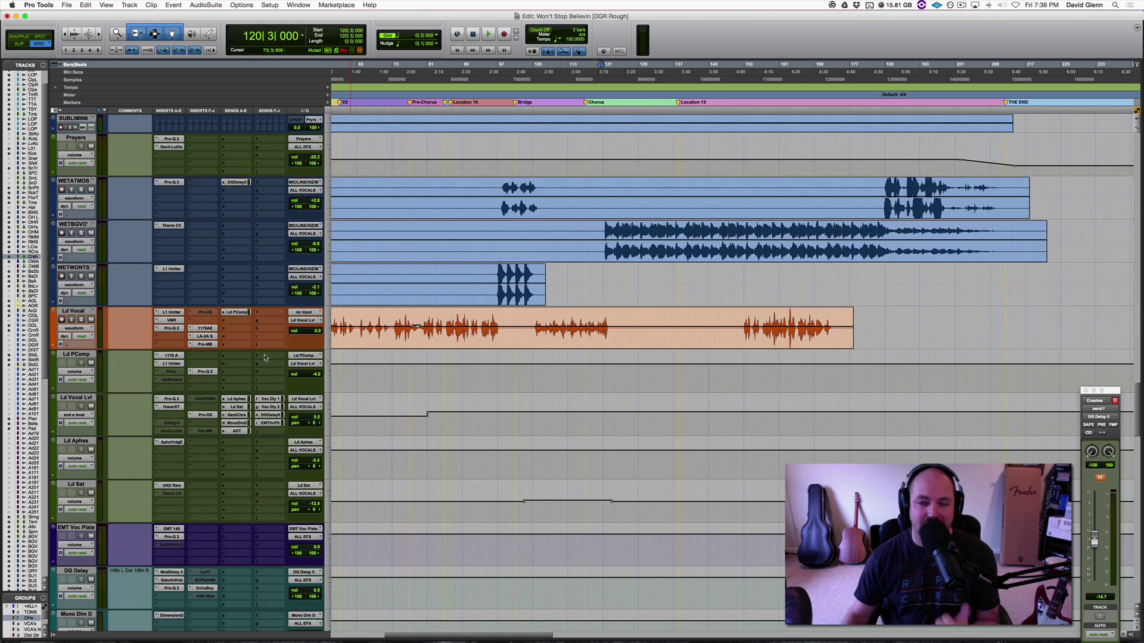
scroll(131, 349, down, 8)
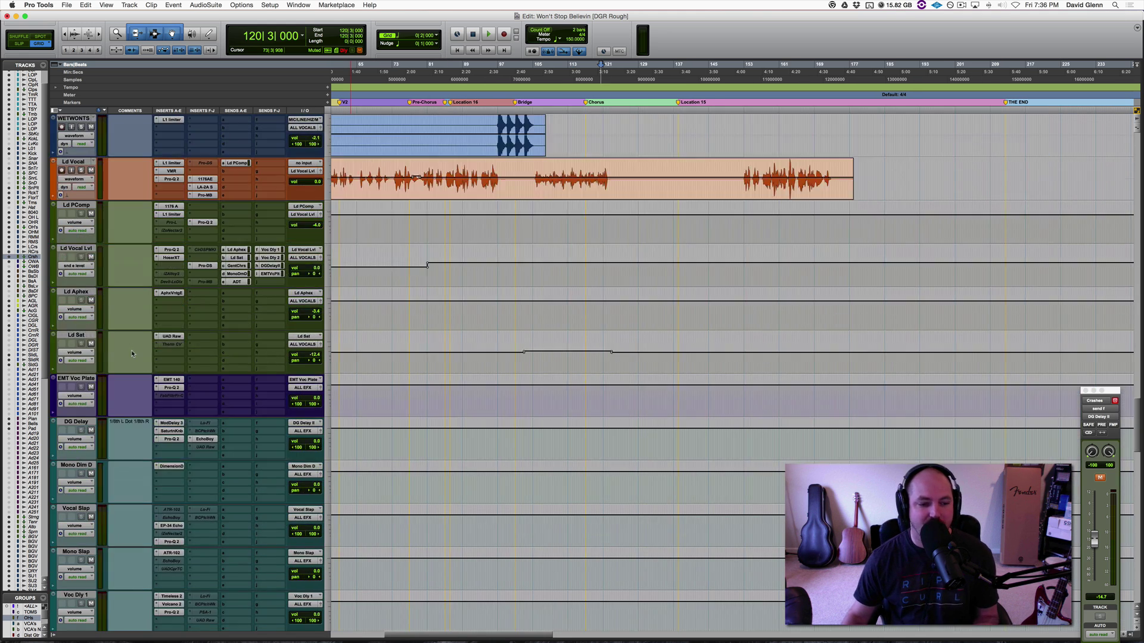
scroll(131, 349, down, 9)
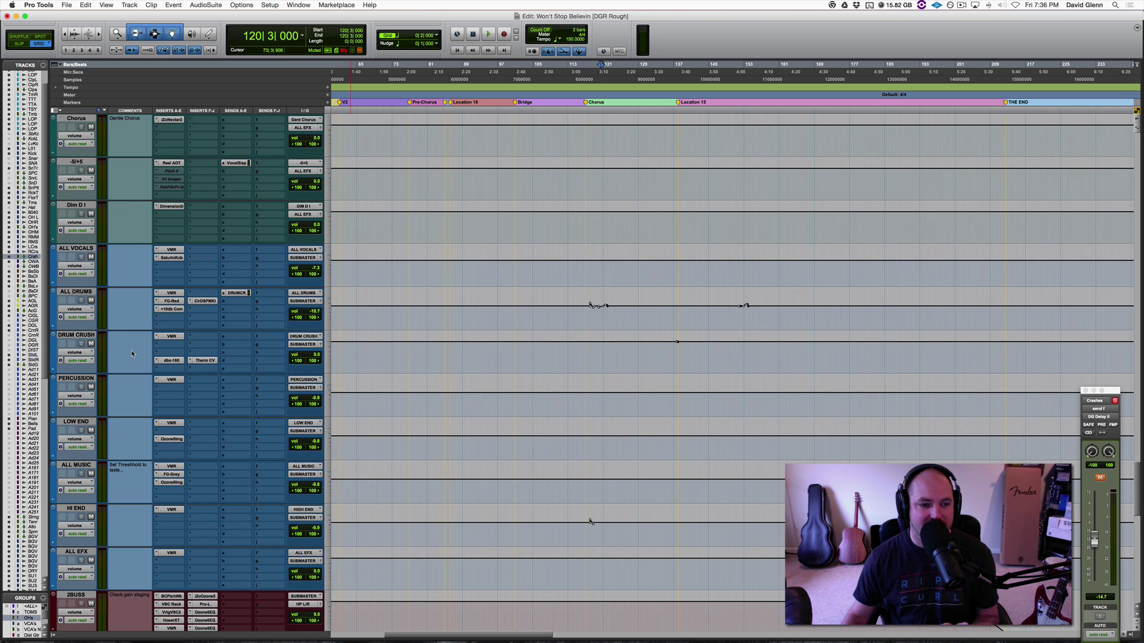
click(76, 292)
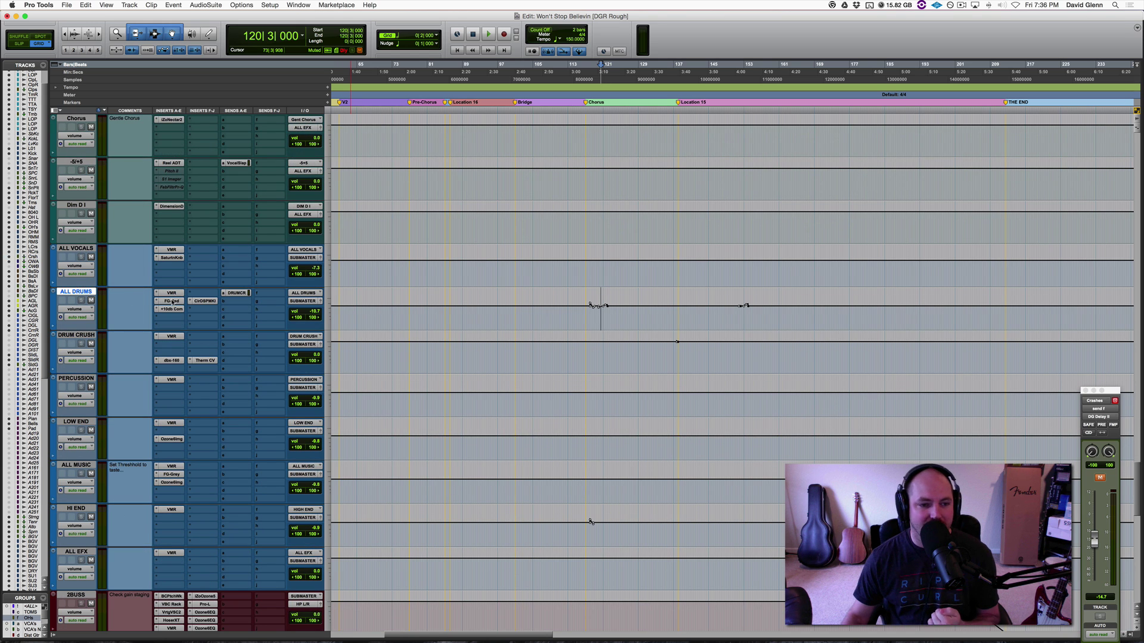
click(202, 302)
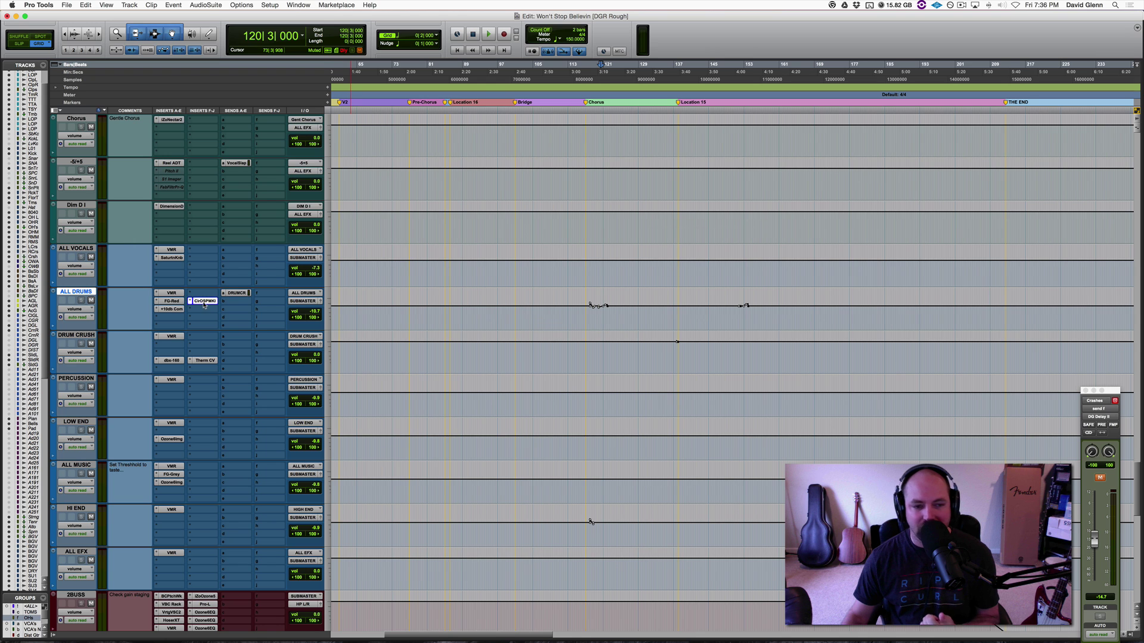
click(205, 301)
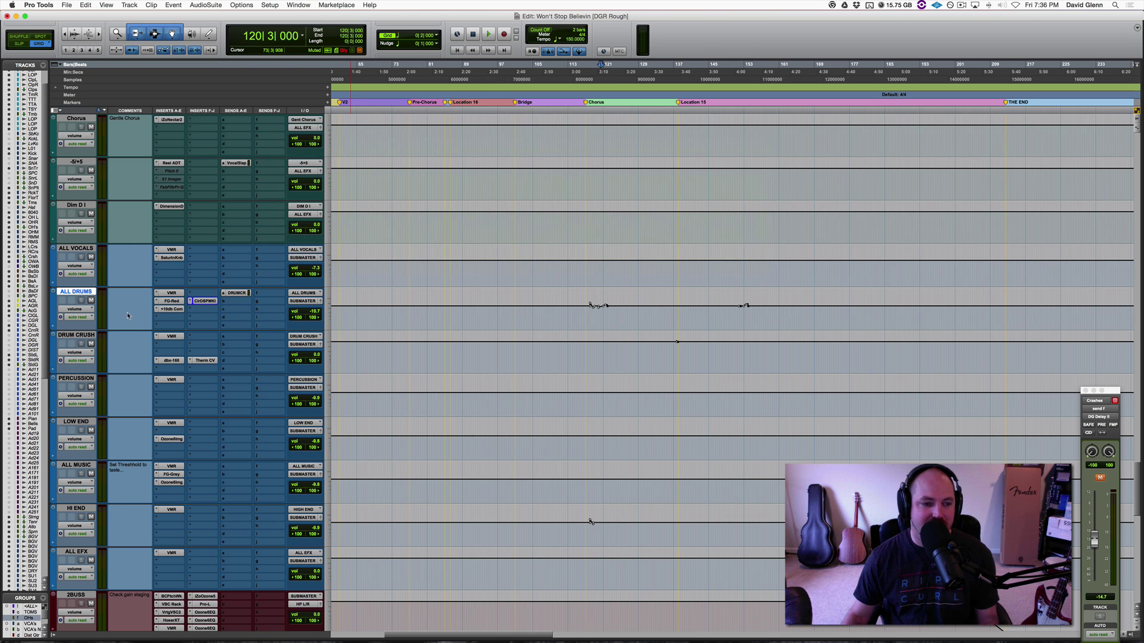
Select the DRUM CRUSH bus, inspect its dbx-160 and Culture Vulture inserts, and close the plug-in window.
click(76, 336)
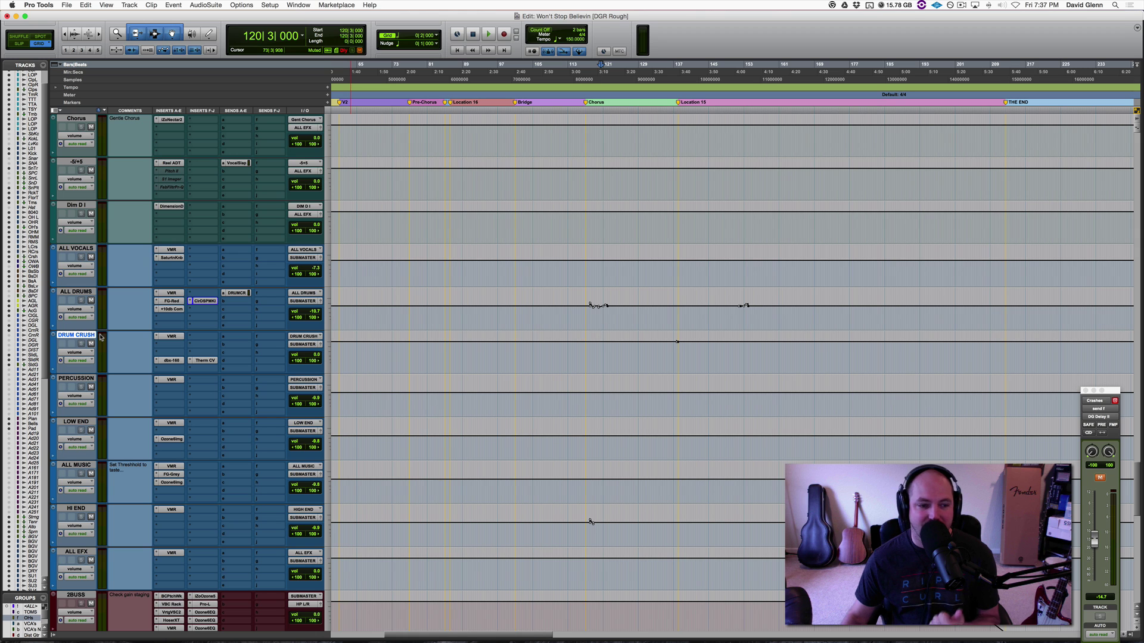
click(173, 360)
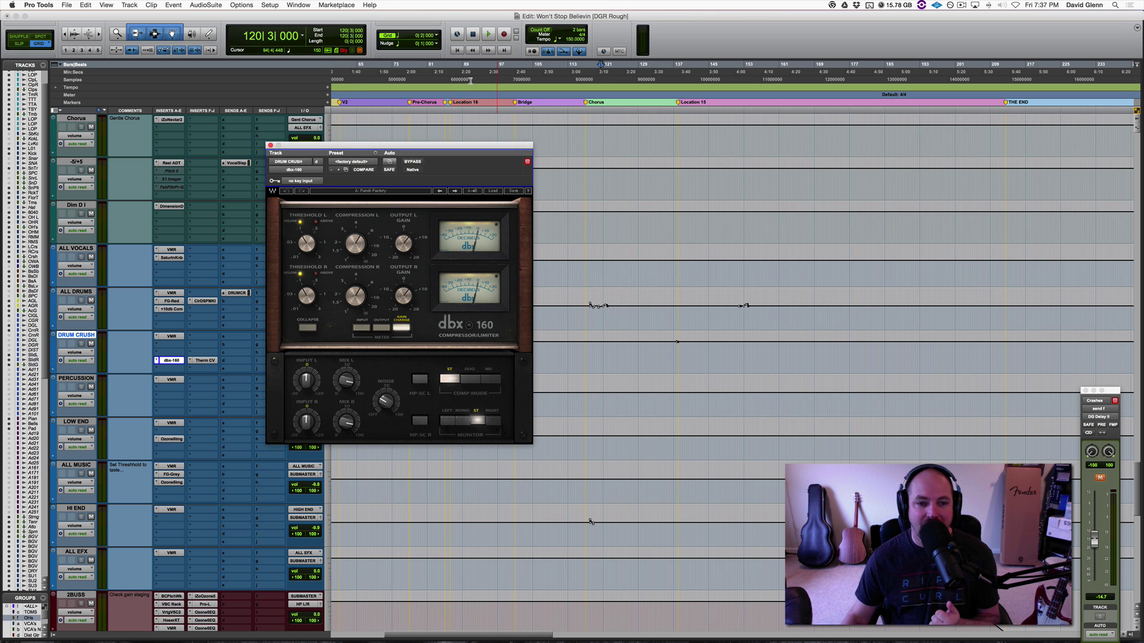
drag(412, 148, 530, 151)
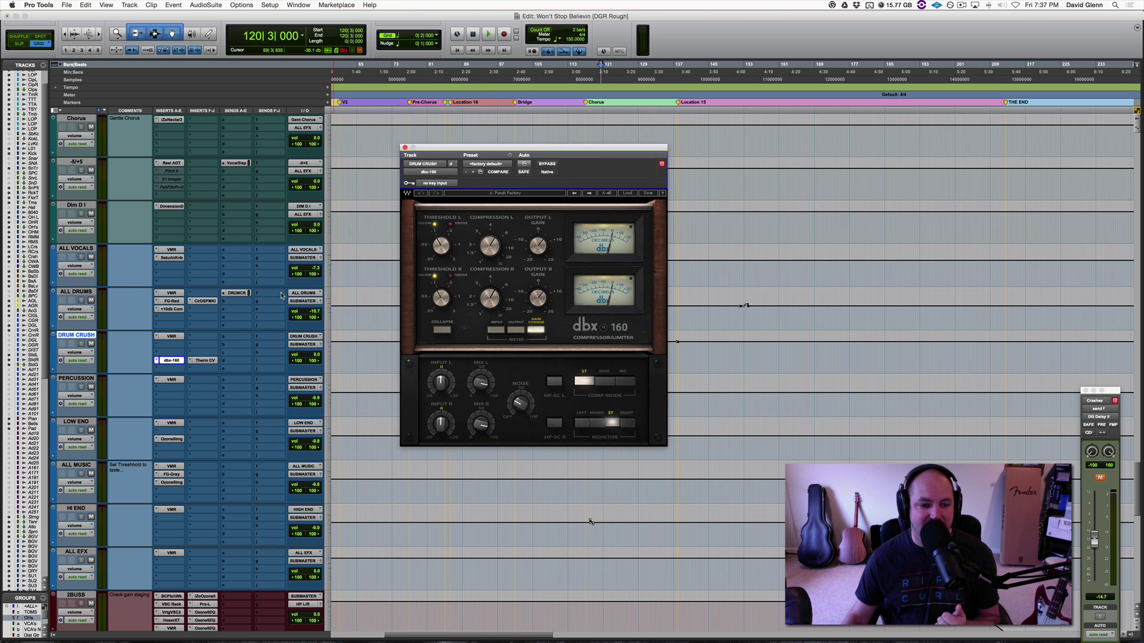
click(205, 362)
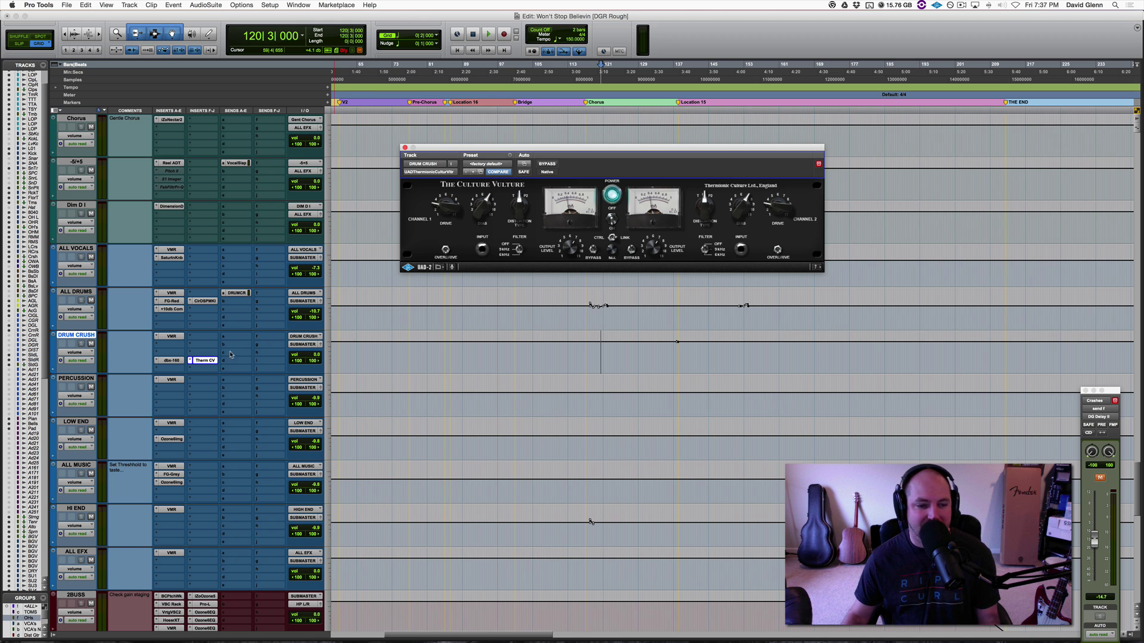
click(204, 361)
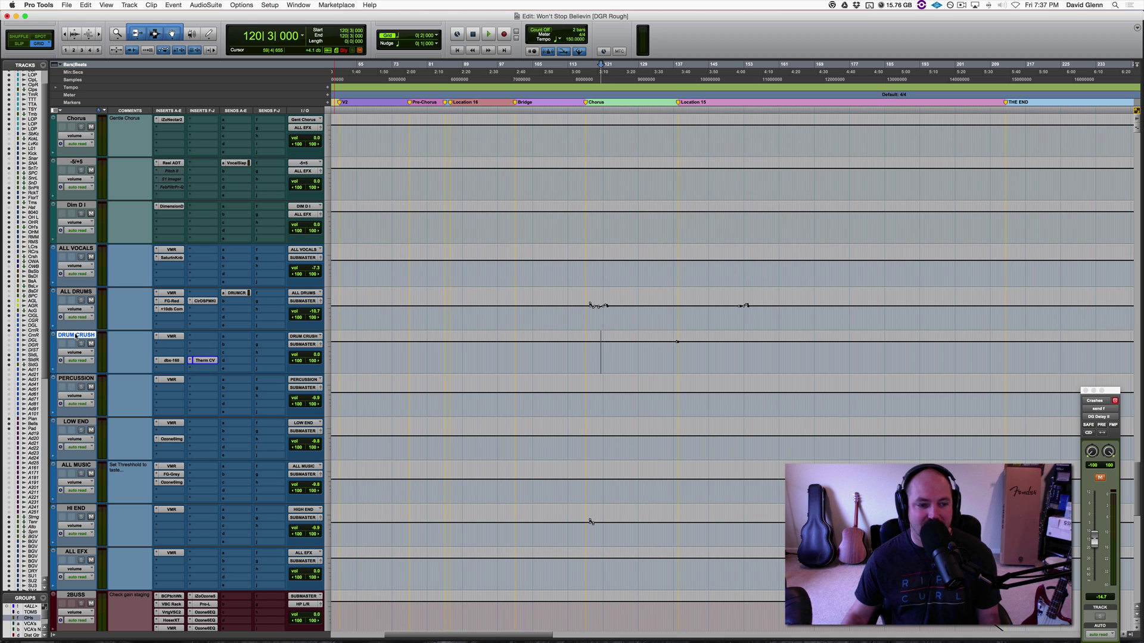
Select the ALL DRUMS bus, place the cursor at 112|3, and enlarge the track's height to show its volume automation in detail.
click(76, 291)
scroll(557, 402, up, 3)
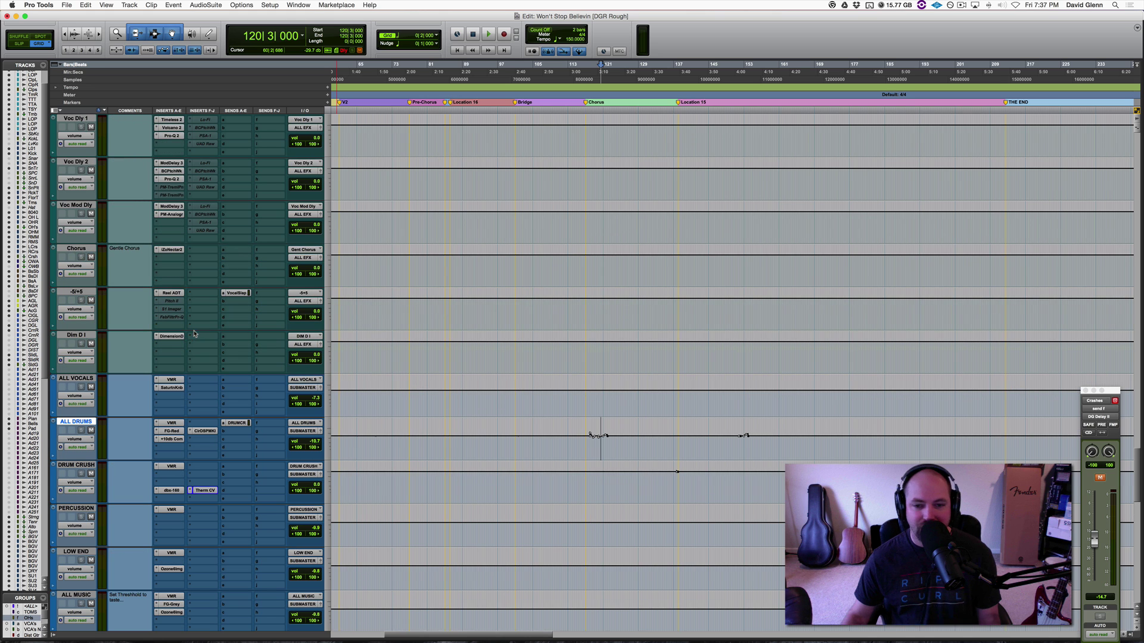
click(566, 437)
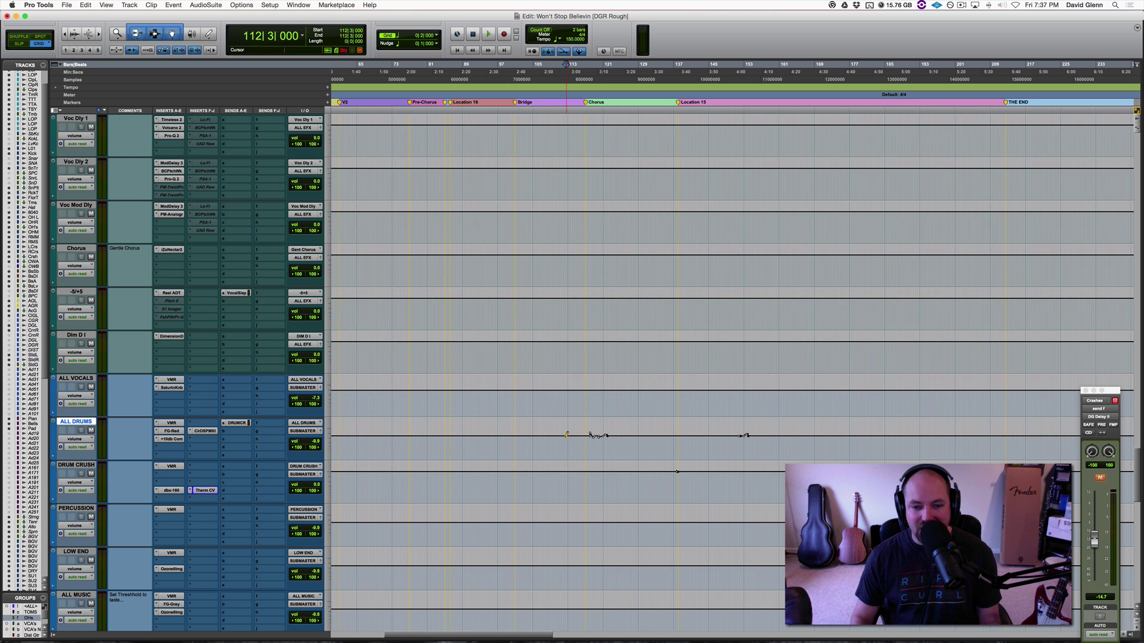
key(ctrl+Up)
key(ctrl+Up)
key(super+bracketright)
key(super+bracketright)
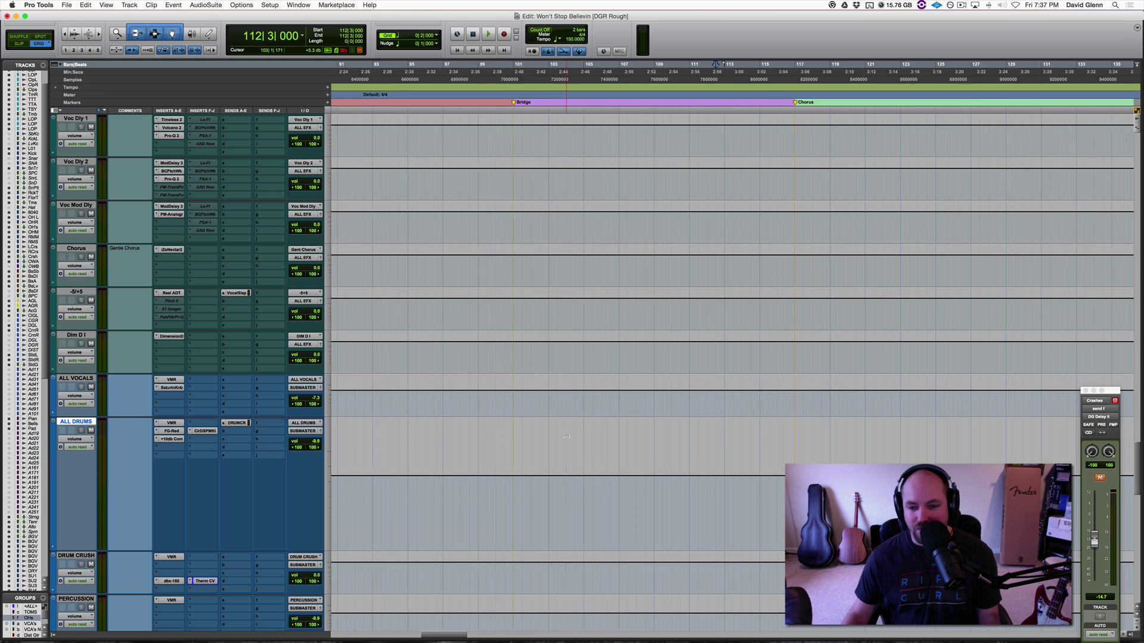
Play the chorus from 117|1 through the ALL DRUMS volume rides to about bar 122.
click(537, 493)
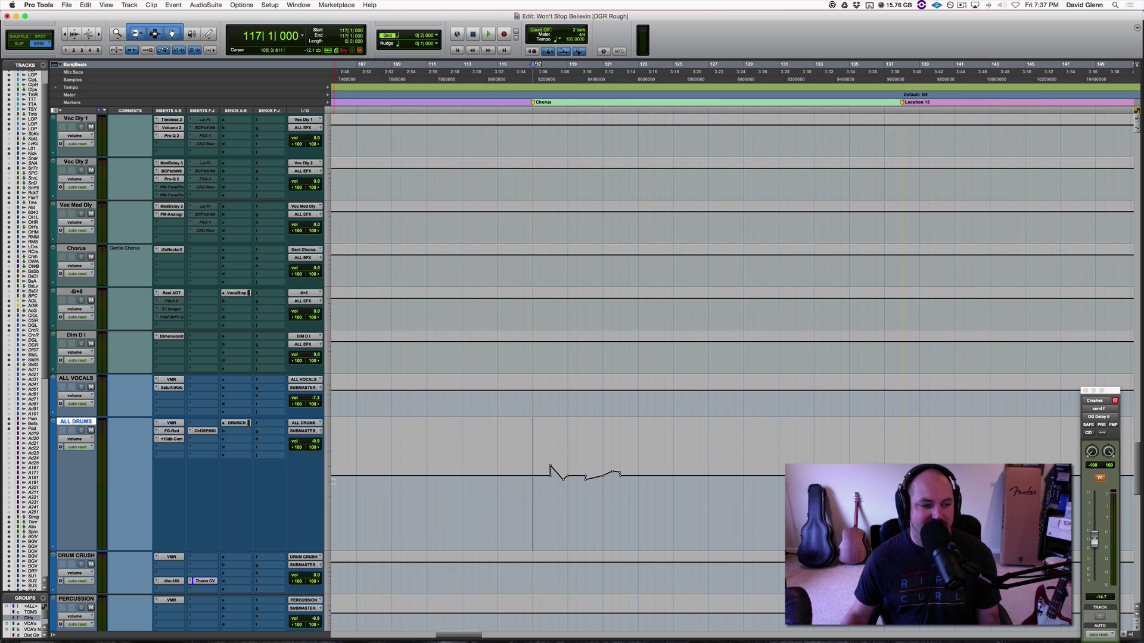
key(space)
key(super+bracketright)
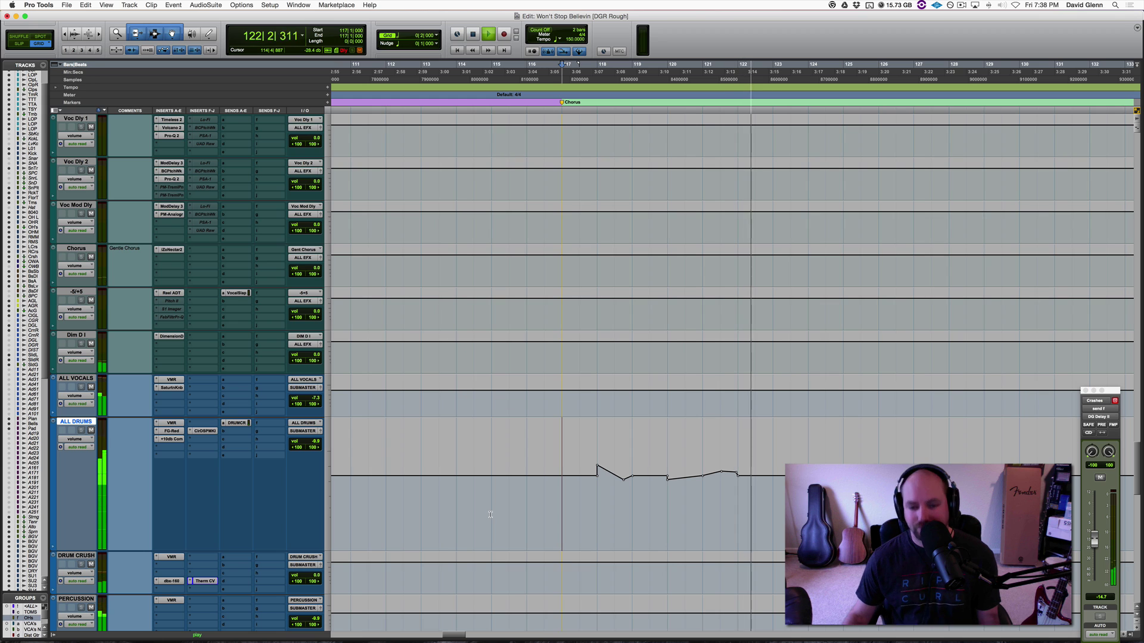
key(space)
Locate the Kick track's volume automation under the drum fill and play the end of the fill from 121|1.
click(723, 500)
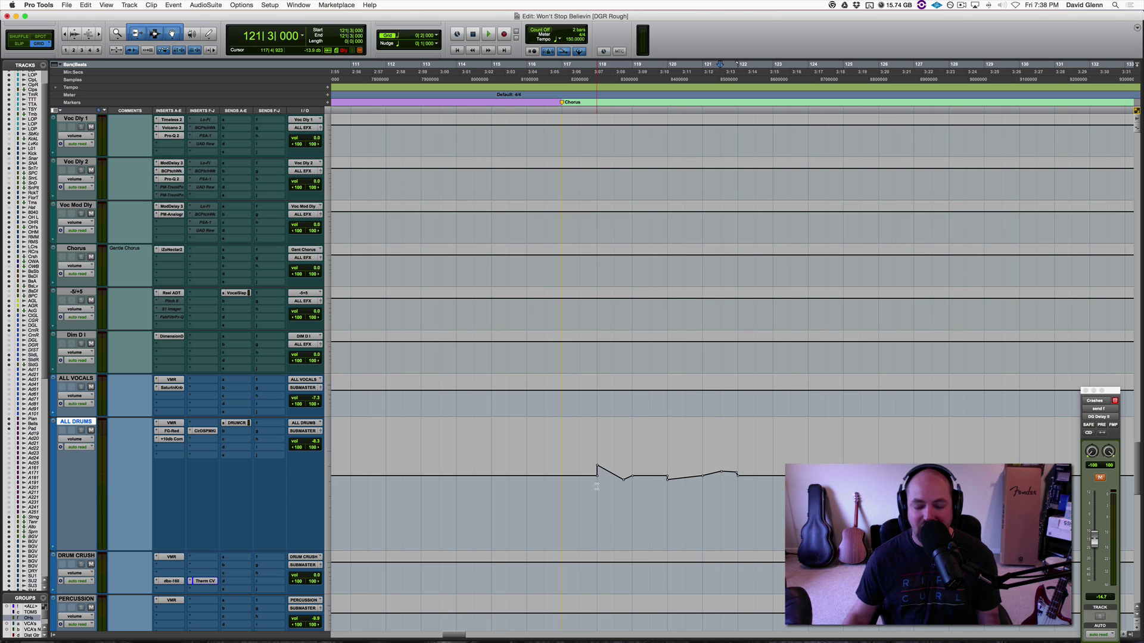
key(super+bracketright)
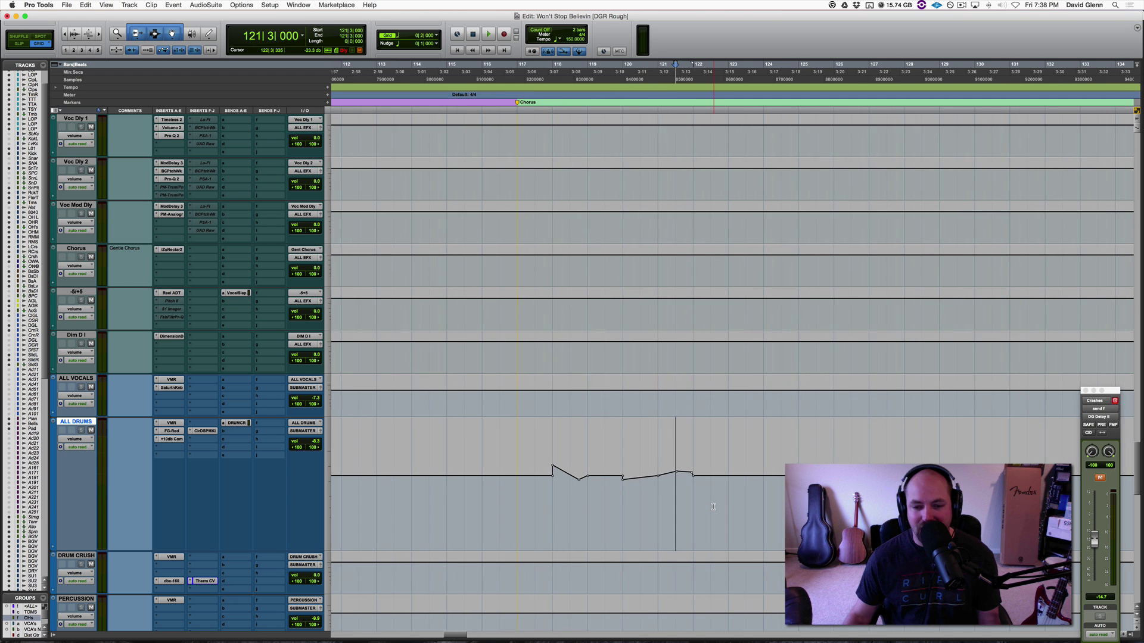
scroll(709, 500, down, 15)
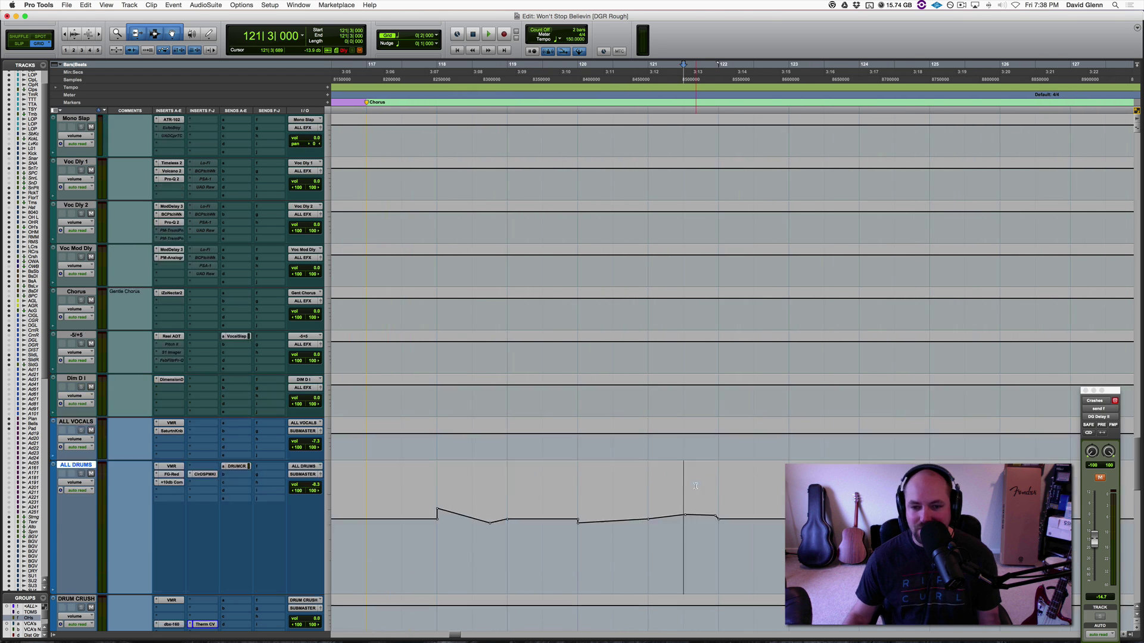
scroll(696, 486, up, 15)
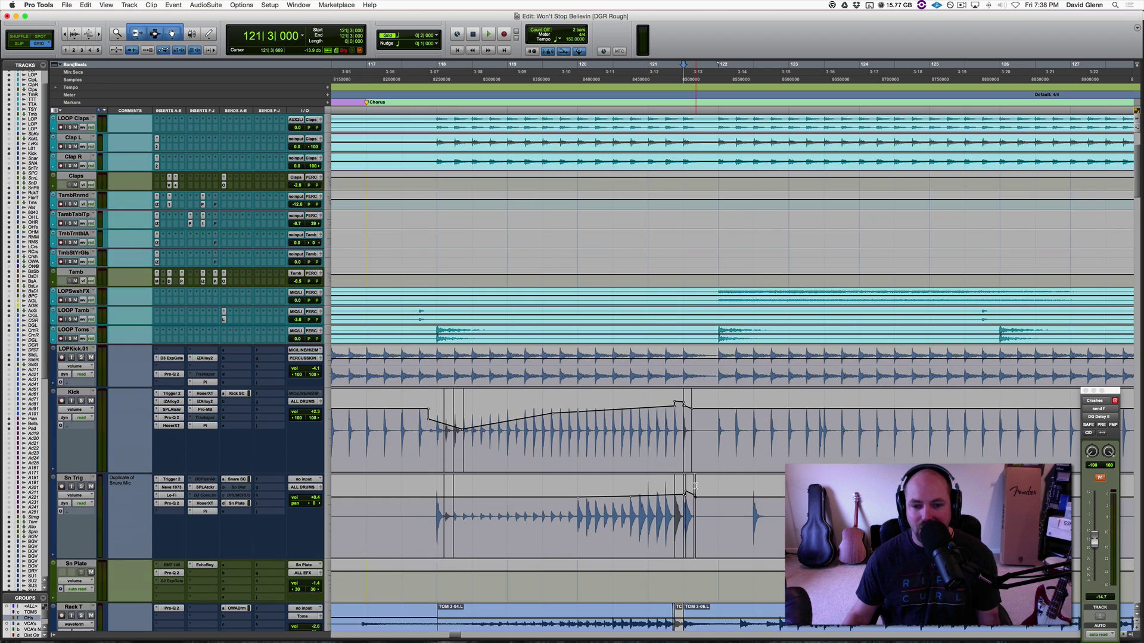
click(644, 424)
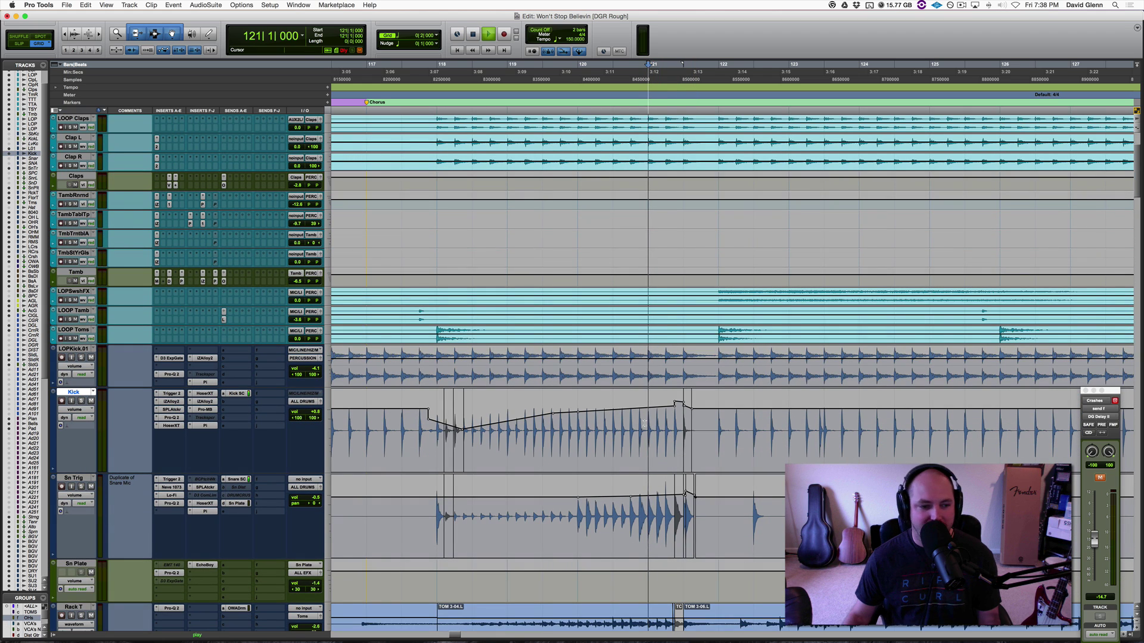
key(space)
key(super+bracketright)
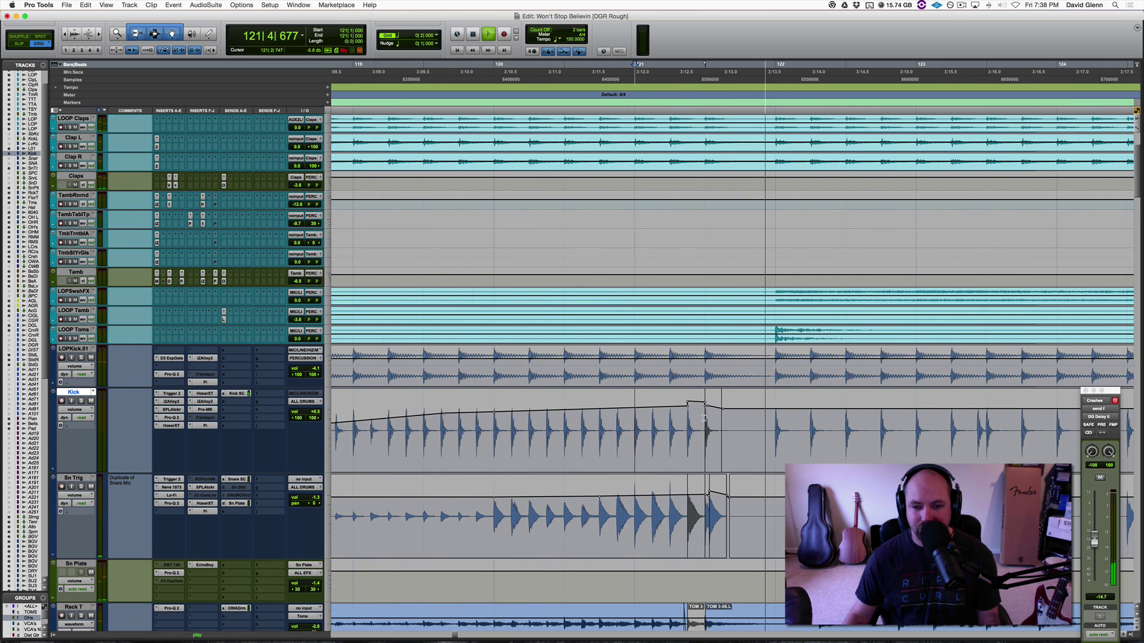
key(space)
Copy the LOPKick.01 hit at 121|2|000, a 240-tick selection, to 121|2|480 so the loop kick follows the fill.
click(661, 364)
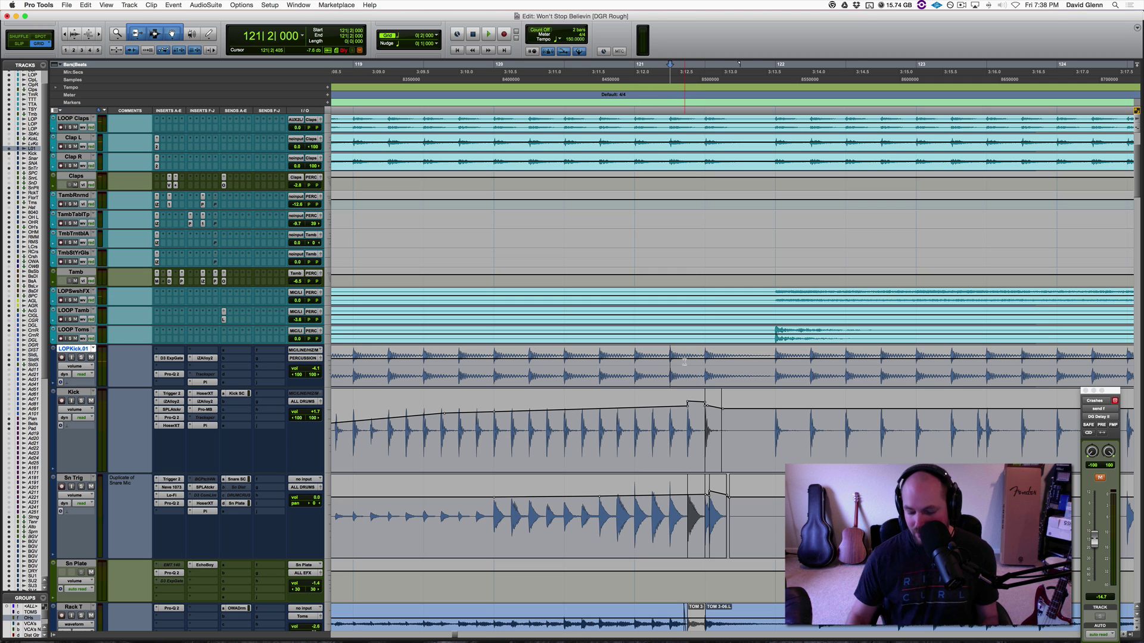
key(super+c)
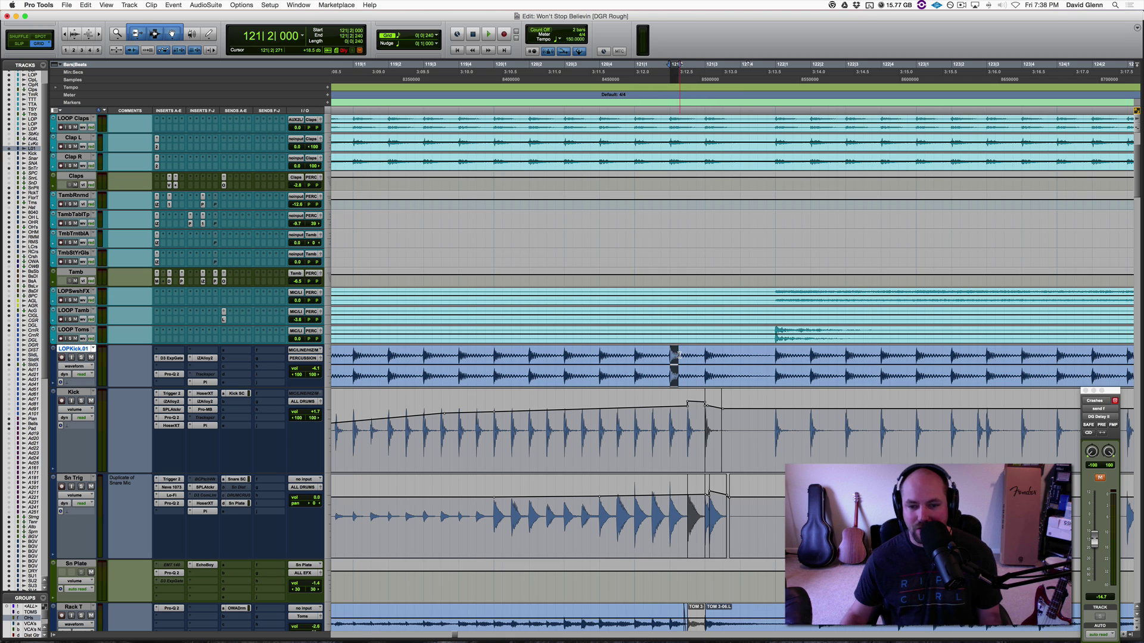
key(super+d)
key(super+d)
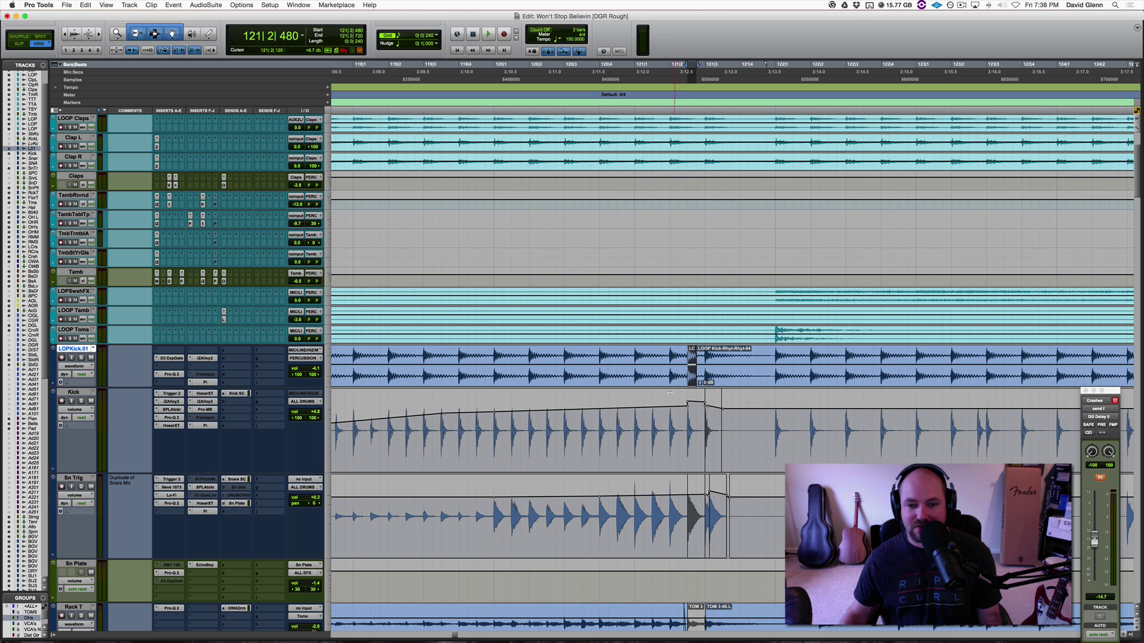
Separate and mute the LOPKick.01 audio from 121|3|000 to 121|4|720, extending the clip's start back to 121|2|722.
click(707, 356)
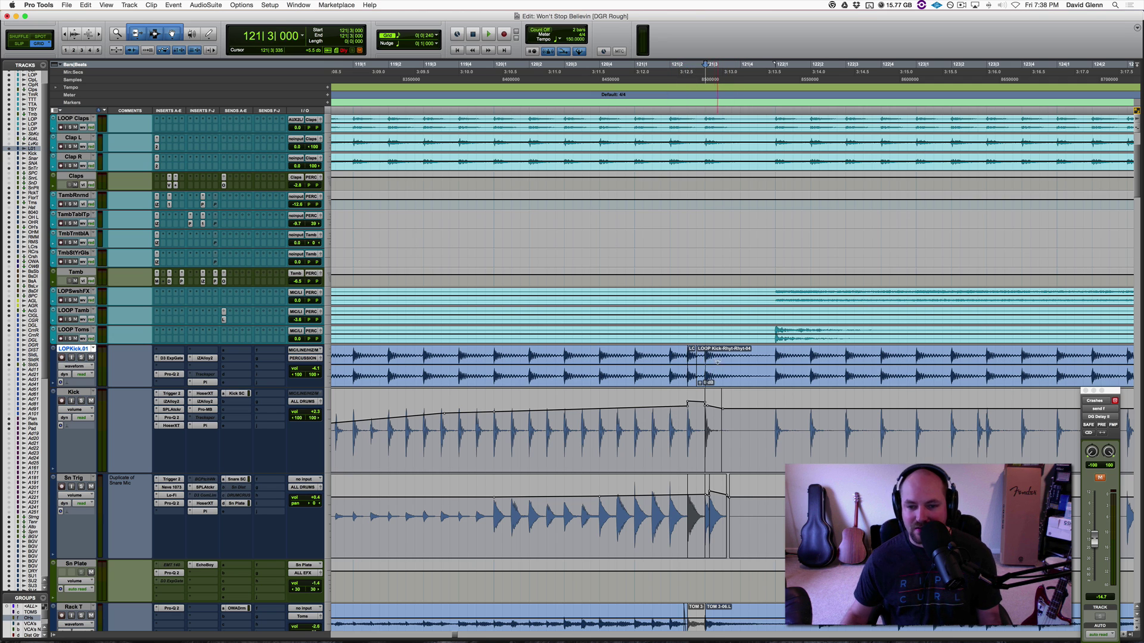
shift+click(766, 359)
key(super+e)
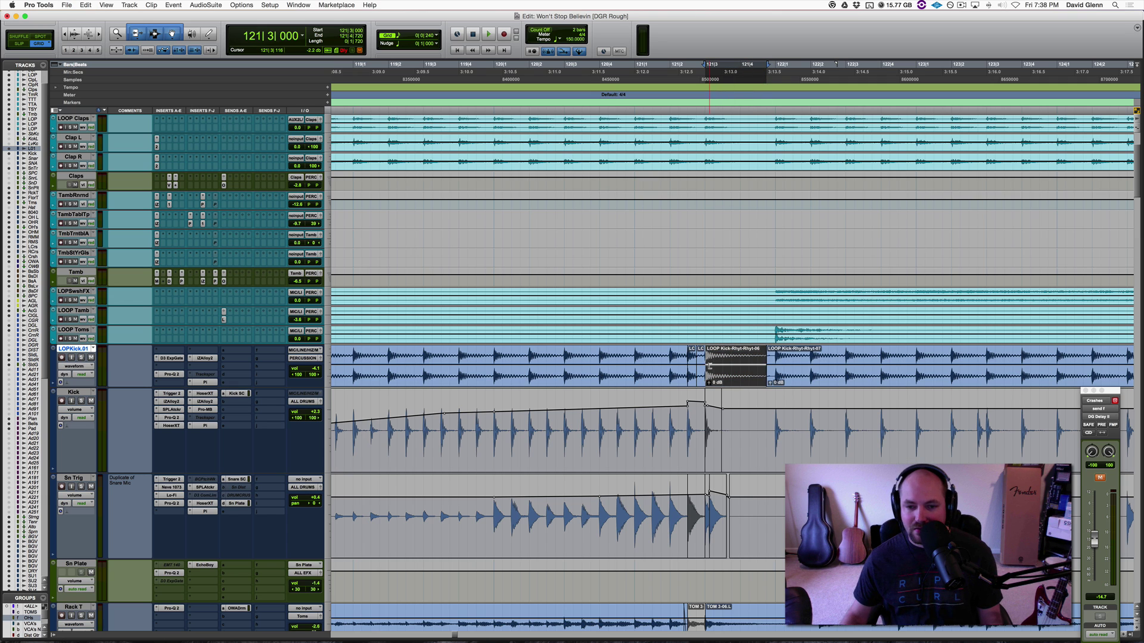
drag(708, 360, 697, 369)
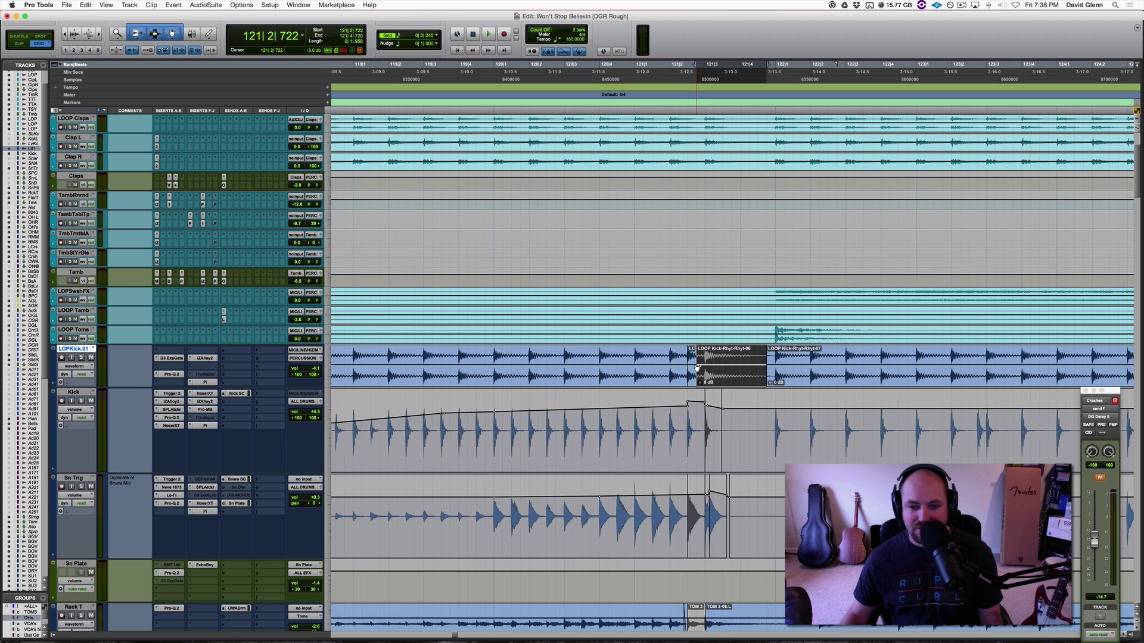
Play the edited loop kick and drum fill from 120|4 into bar 122.
click(595, 357)
key(super+bracketright)
scroll(627, 462, right, 5)
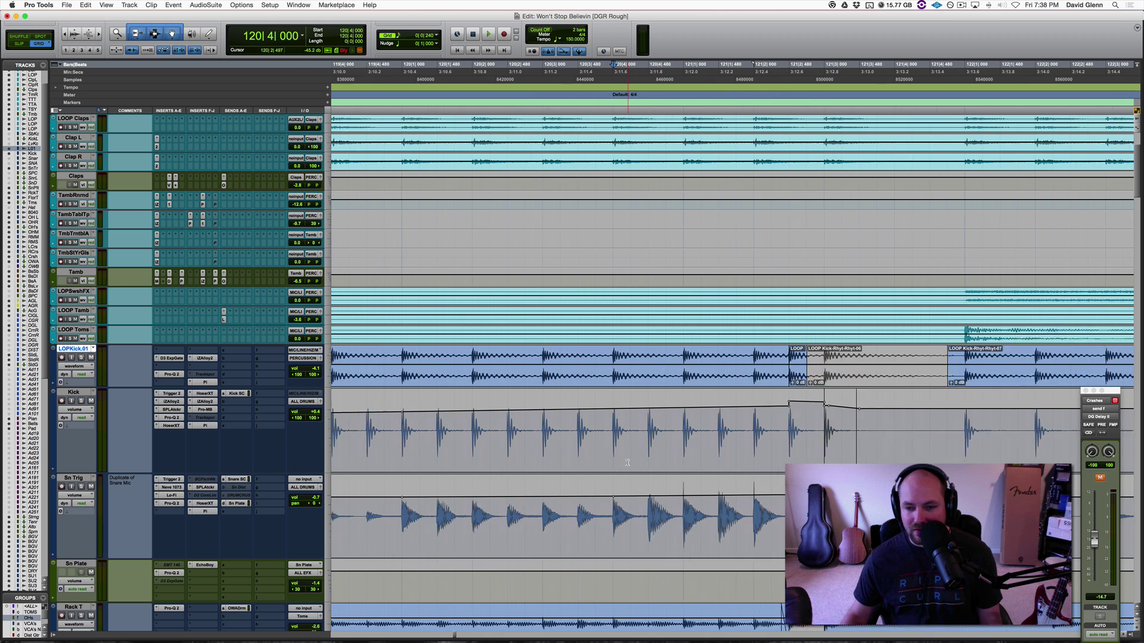
key(space)
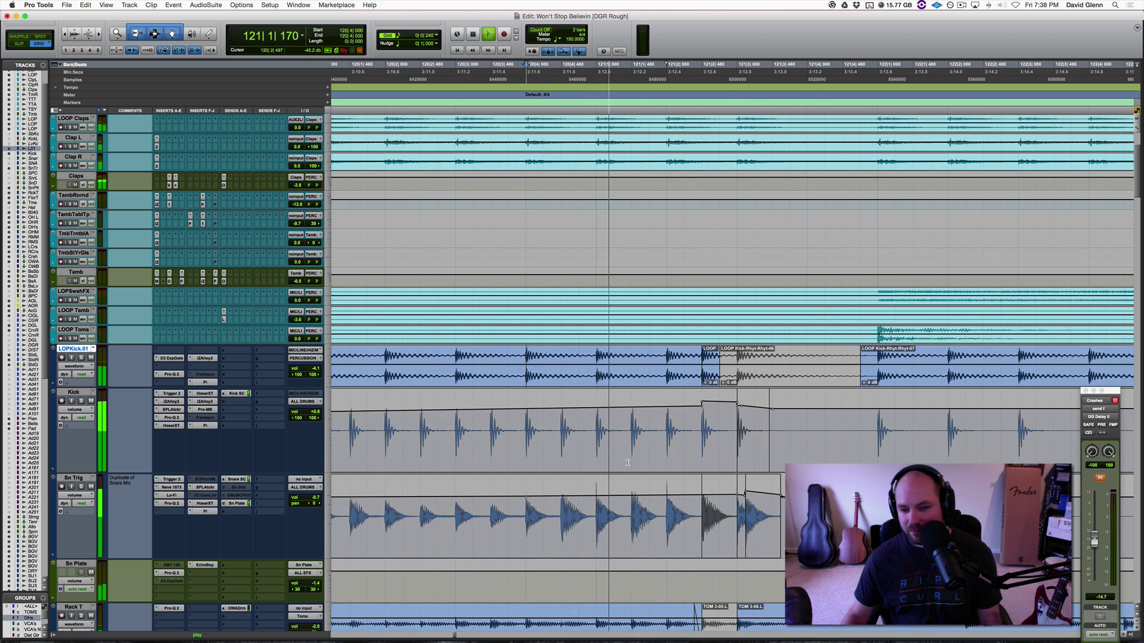
key(space)
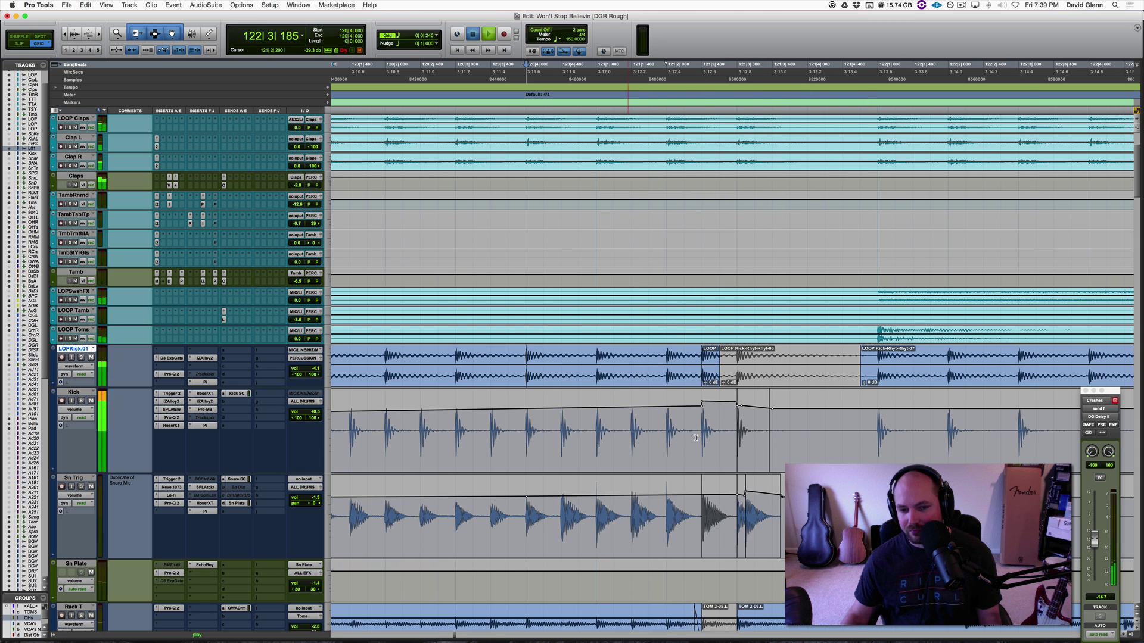
Reshape the Kick volume automation into a ramp peaking higher near 121|2|480, and play the fill from 120|4.
drag(709, 403, 709, 407)
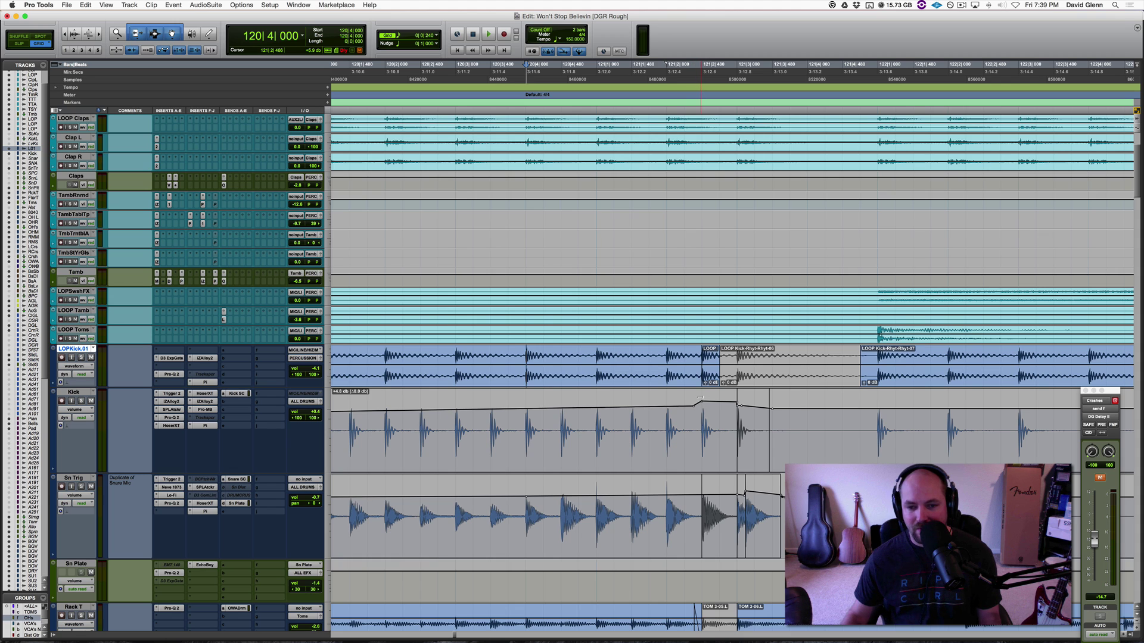
drag(700, 395, 701, 393)
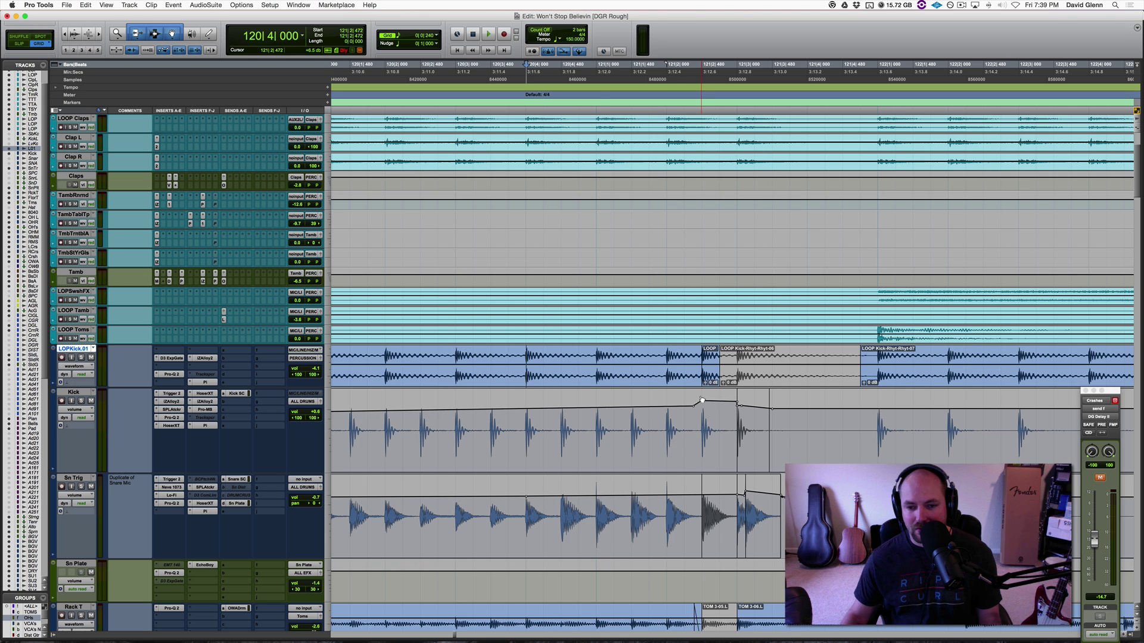
click(517, 414)
key(space)
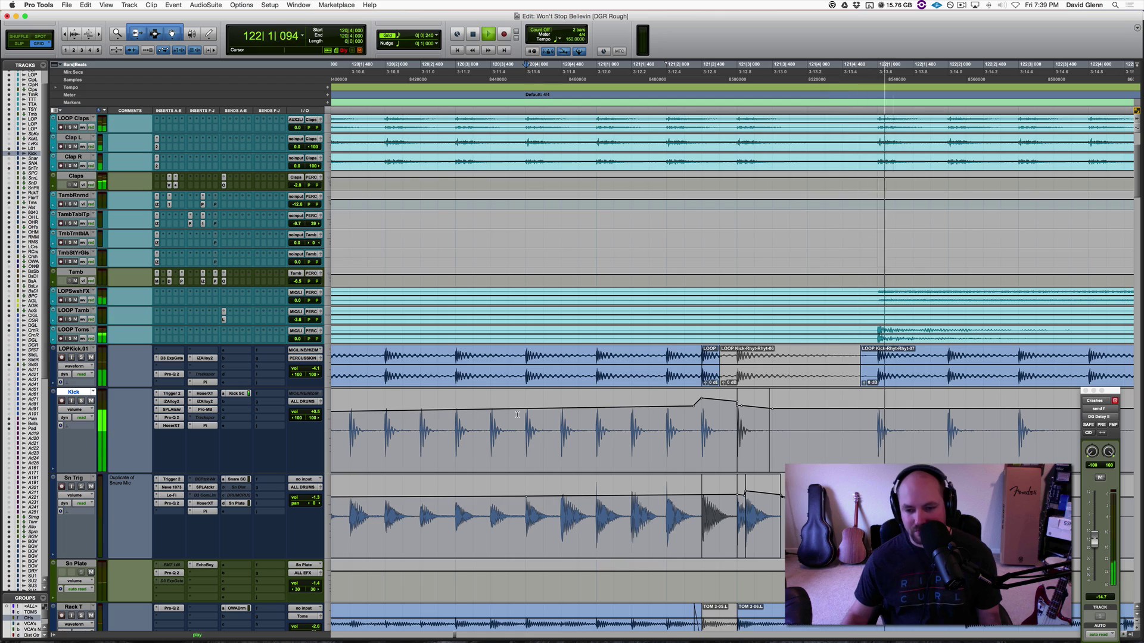
key(space)
Return to the ALL DRUMS bus automation, try to play from 120|4, and dismiss the CPU power alert.
key(super+bracketleft)
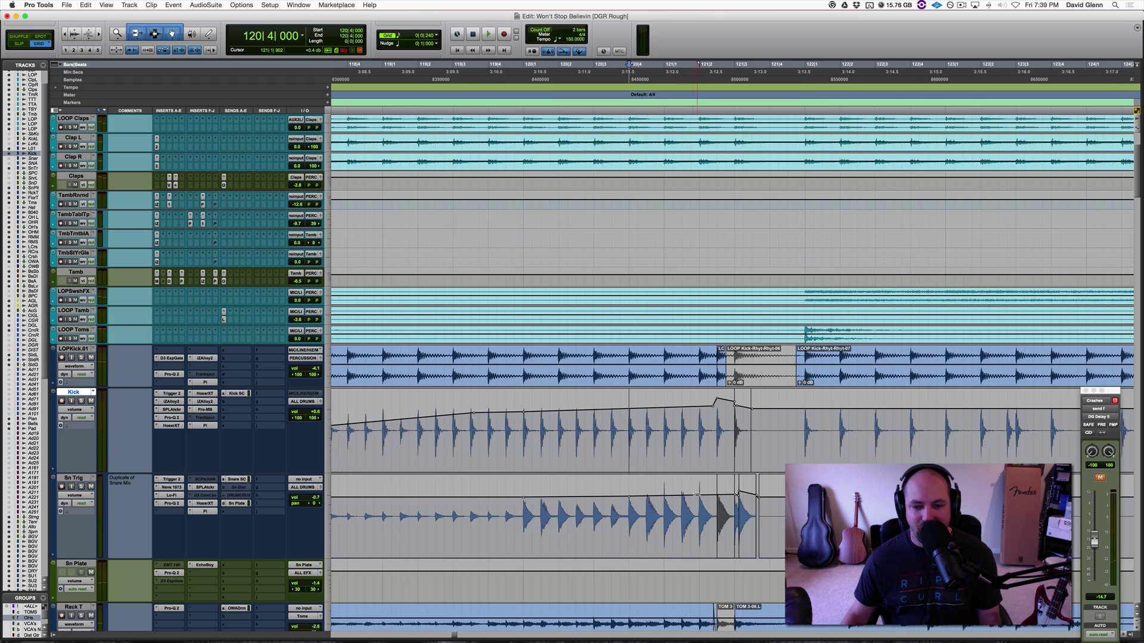
scroll(696, 494, down, 20)
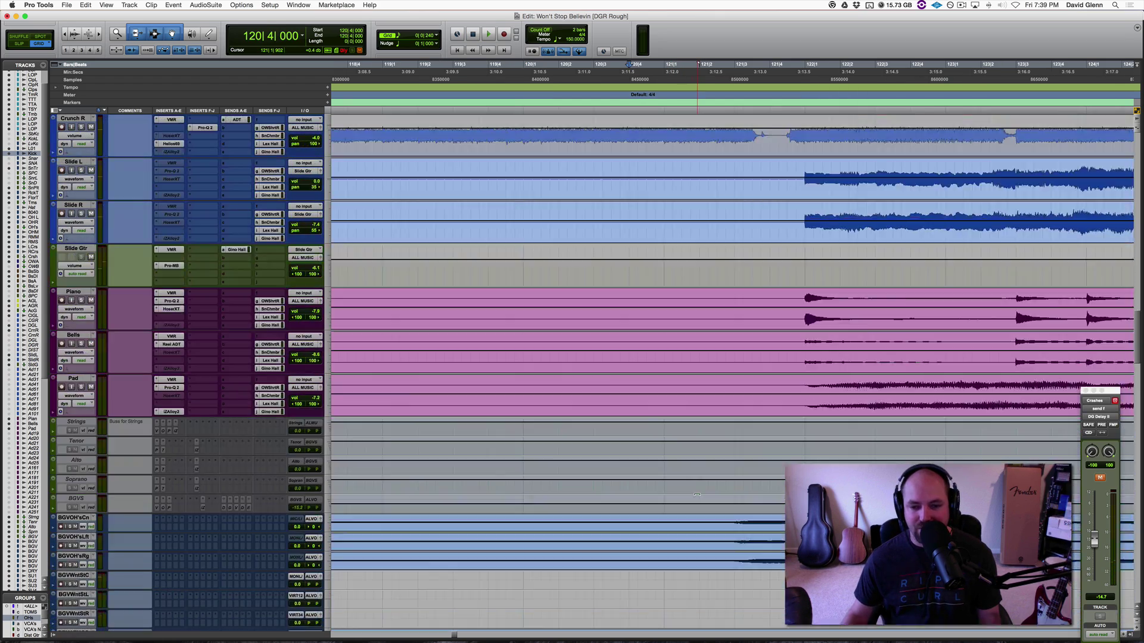
scroll(696, 494, down, 20)
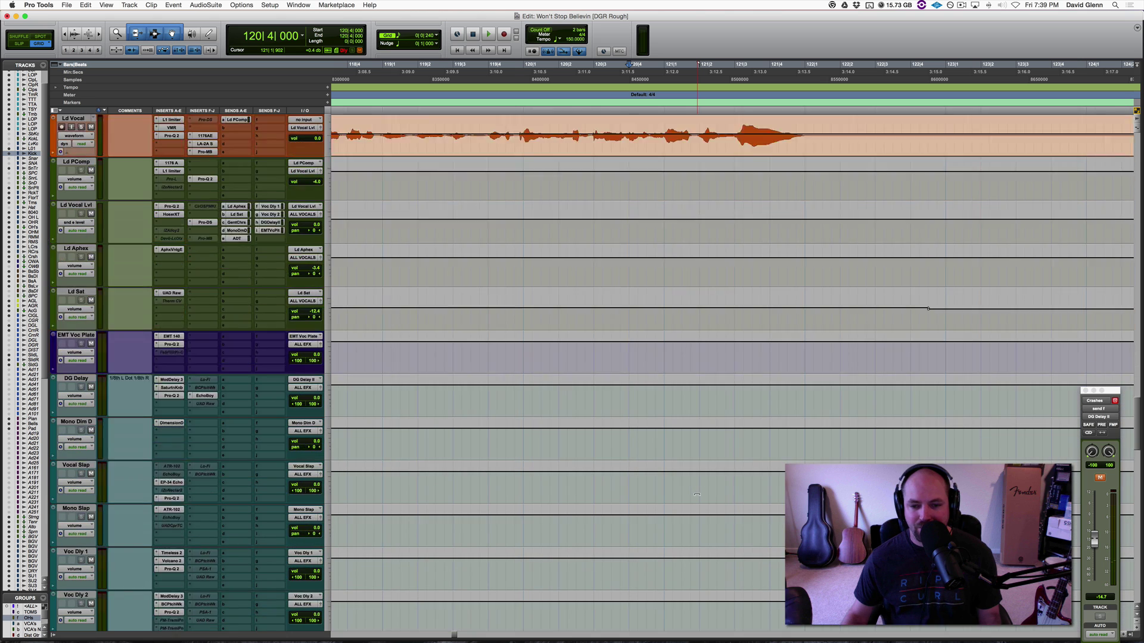
scroll(696, 494, down, 15)
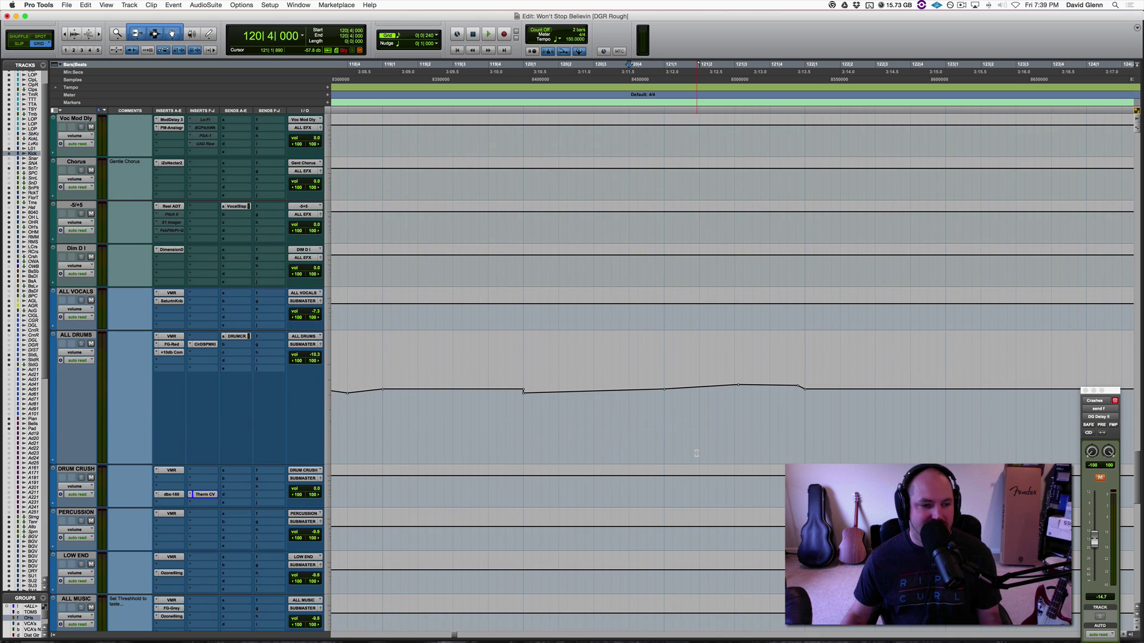
key(space)
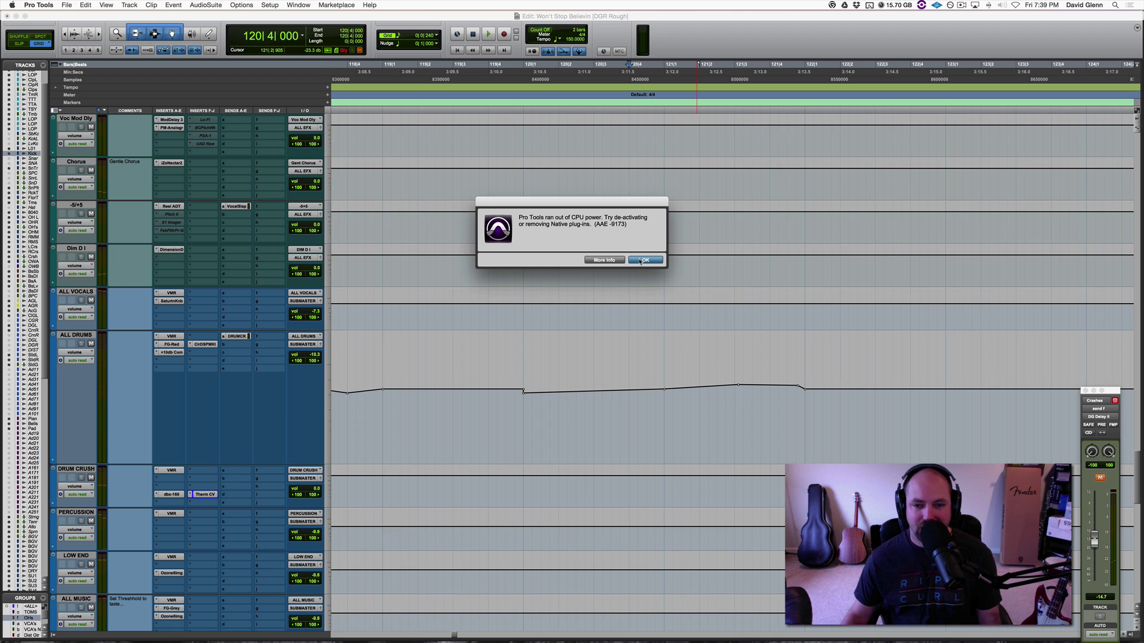
click(643, 261)
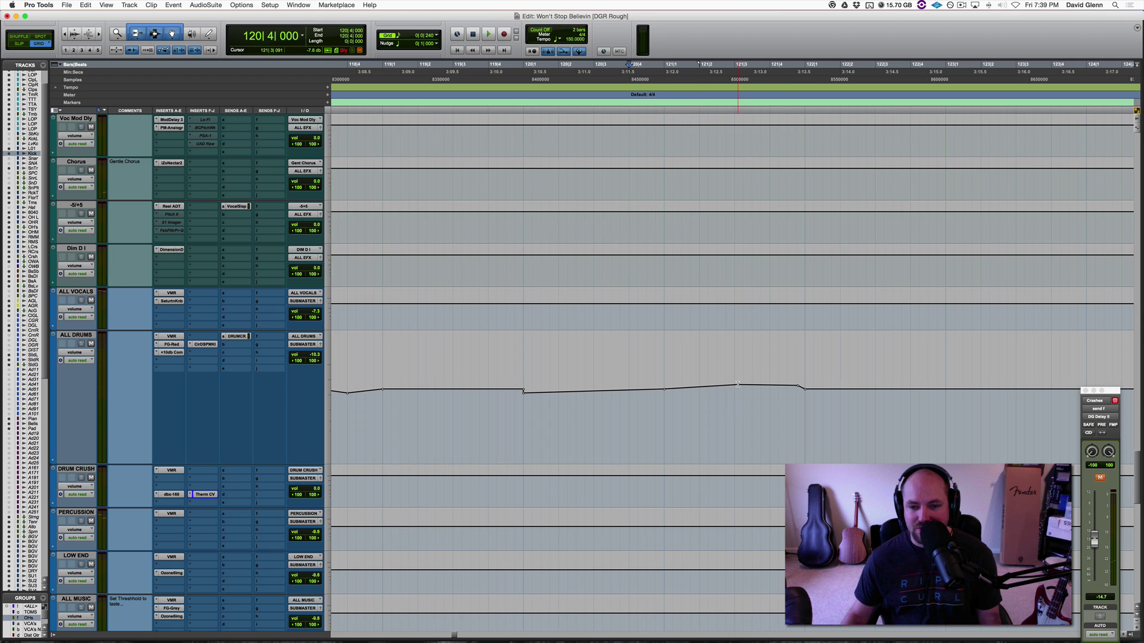
Raise the ALL DRUMS volume breakpoint near 121|3 at the end of the fill, and play from 120|4|480.
drag(736, 385, 735, 382)
click(646, 403)
key(space)
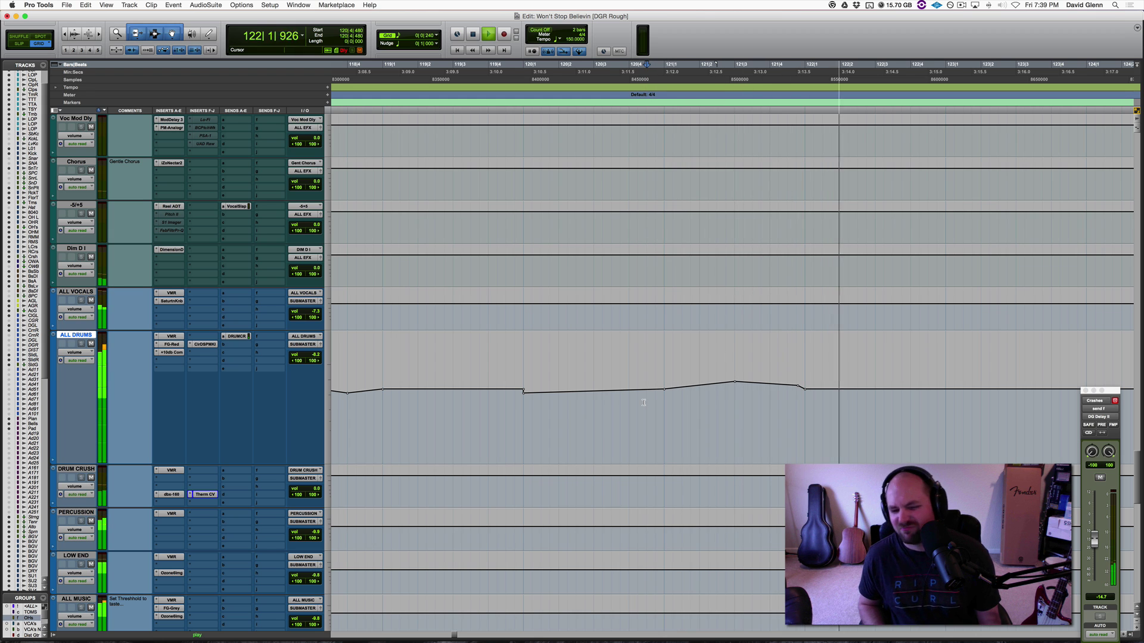
key(space)
Locate the ALL DRUMS volume rise around bars 152 to 154 and play it from 151|3|480.
key(r)
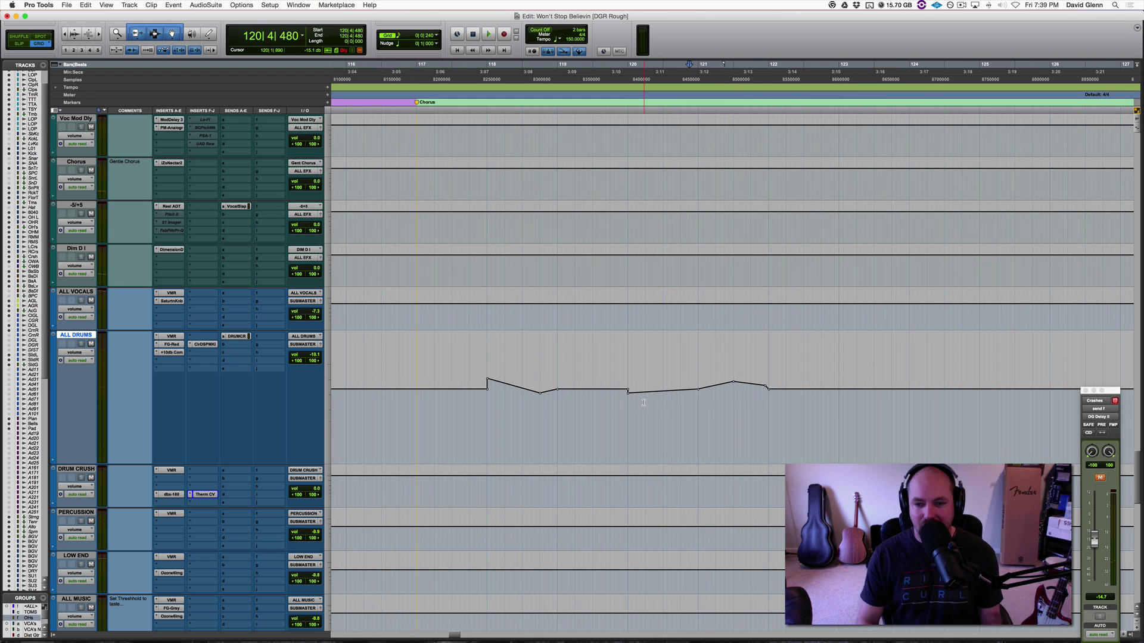
key(r)
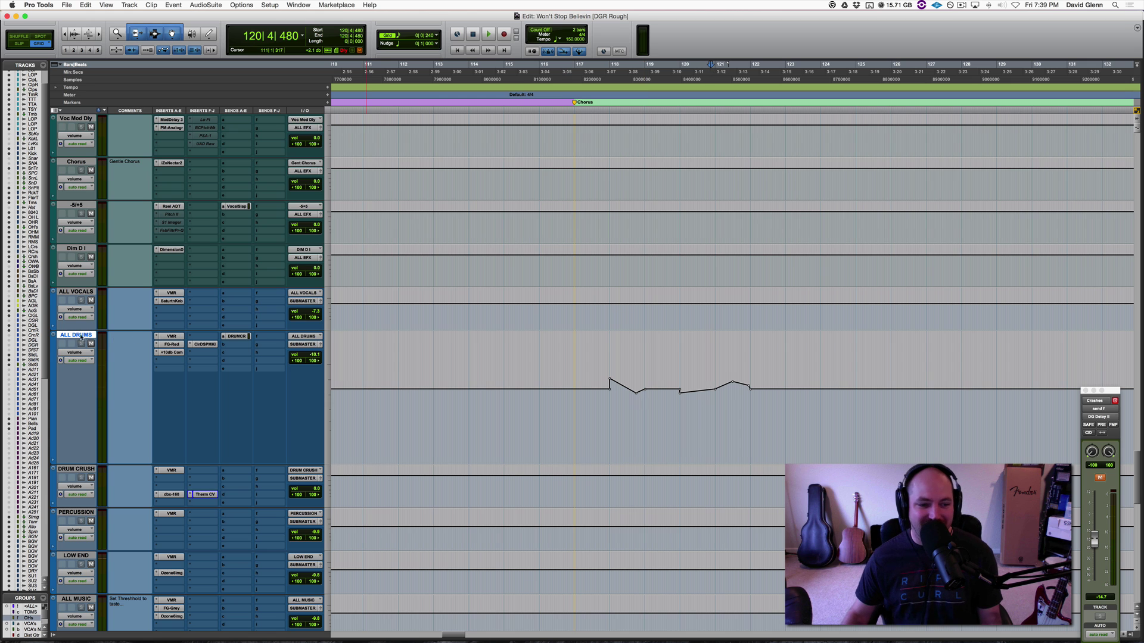
key(r)
key(r)
key(r)
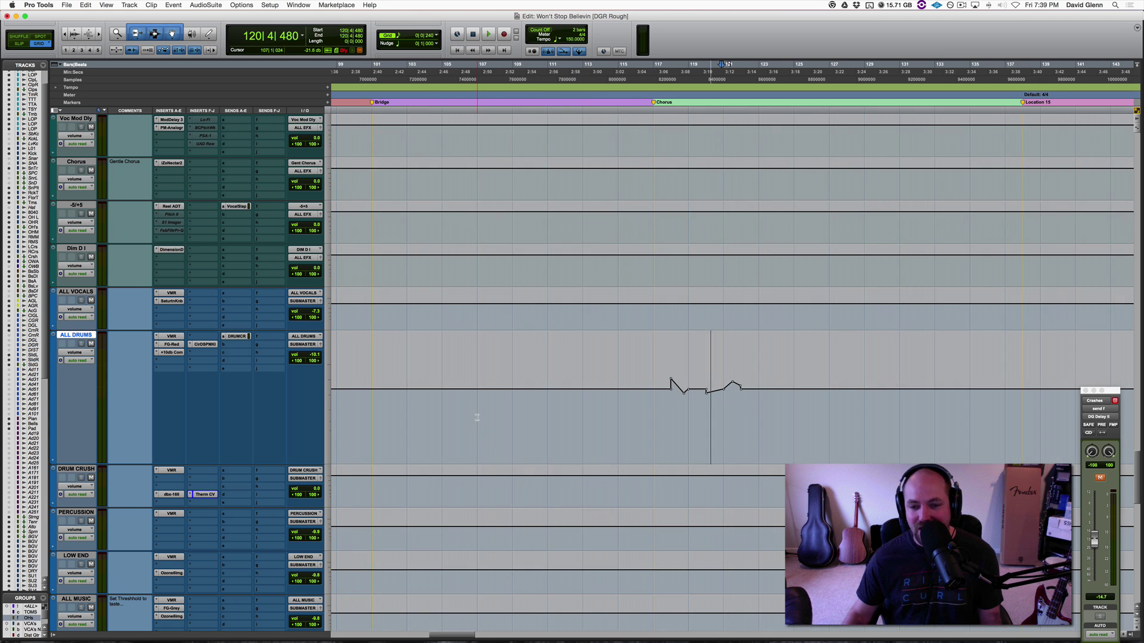
click(822, 401)
key(t)
key(t)
key(t)
key(t)
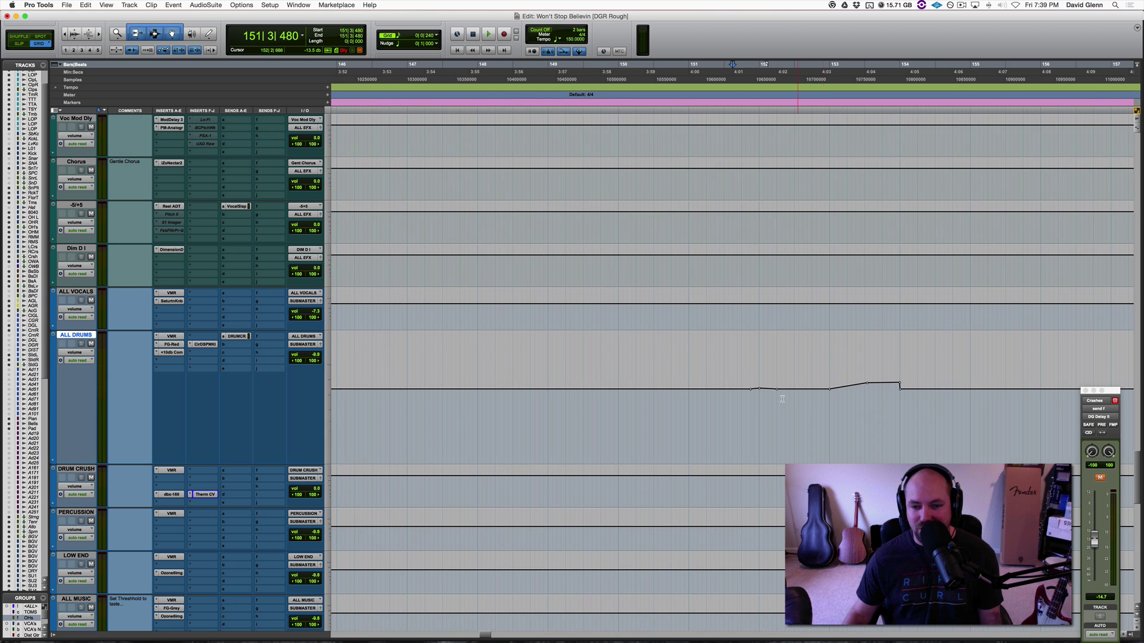
key(space)
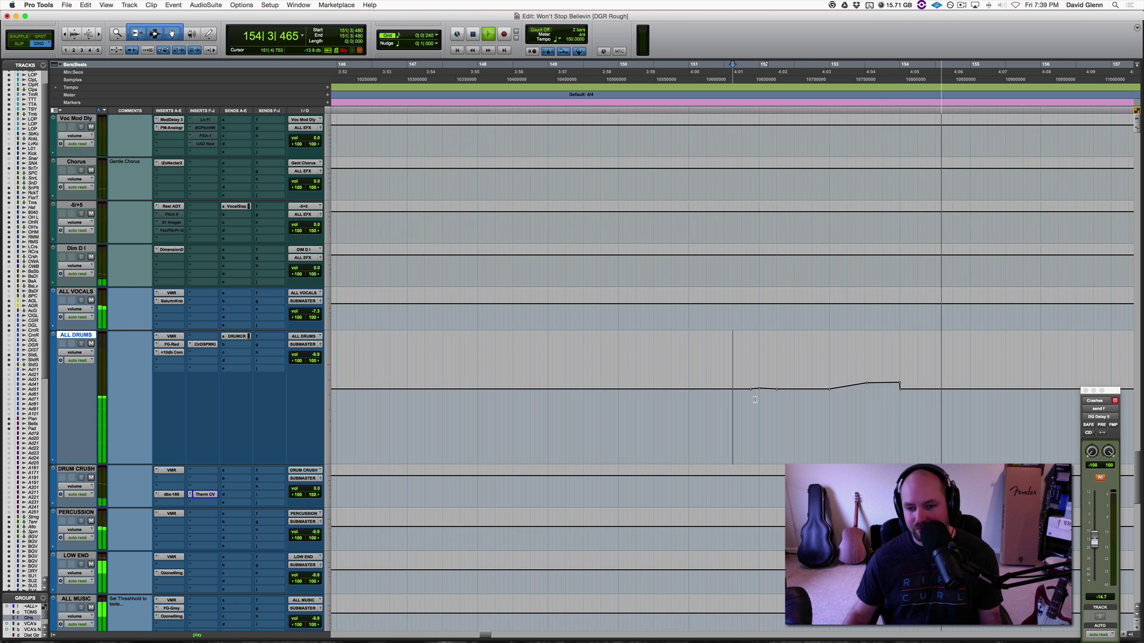
Stop playback, locate the DRUM CRUSH volume automation just before Location 15, and enlarge that track.
key(r)
key(r)
key(space)
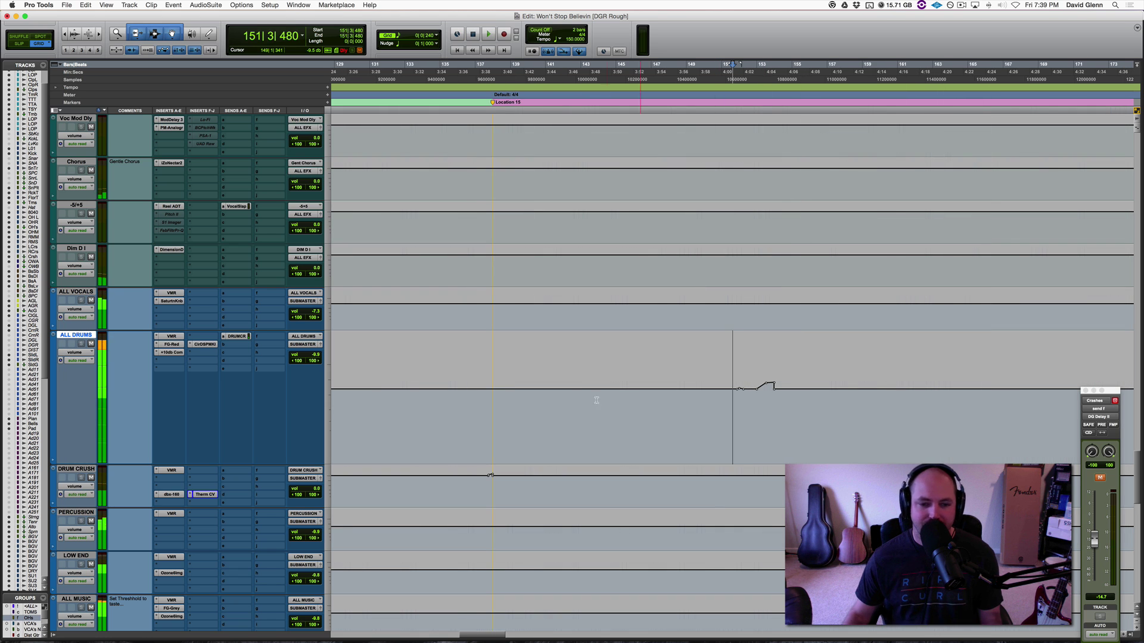
scroll(548, 381, down, 3)
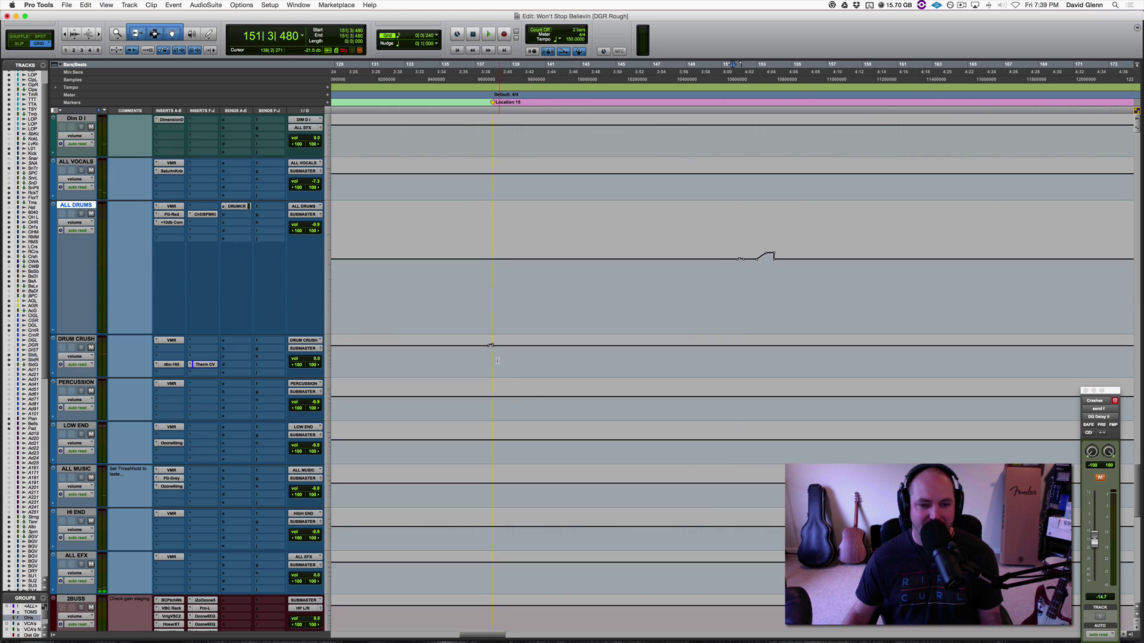
click(482, 356)
key(t)
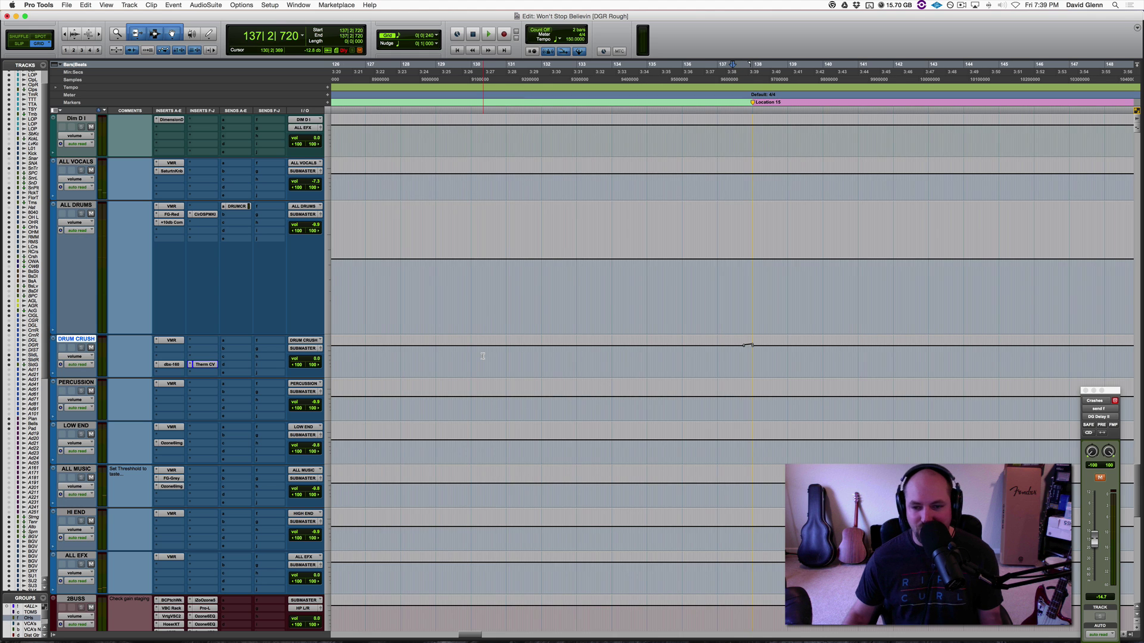
scroll(482, 356, right, 2)
key(ctrl+Up)
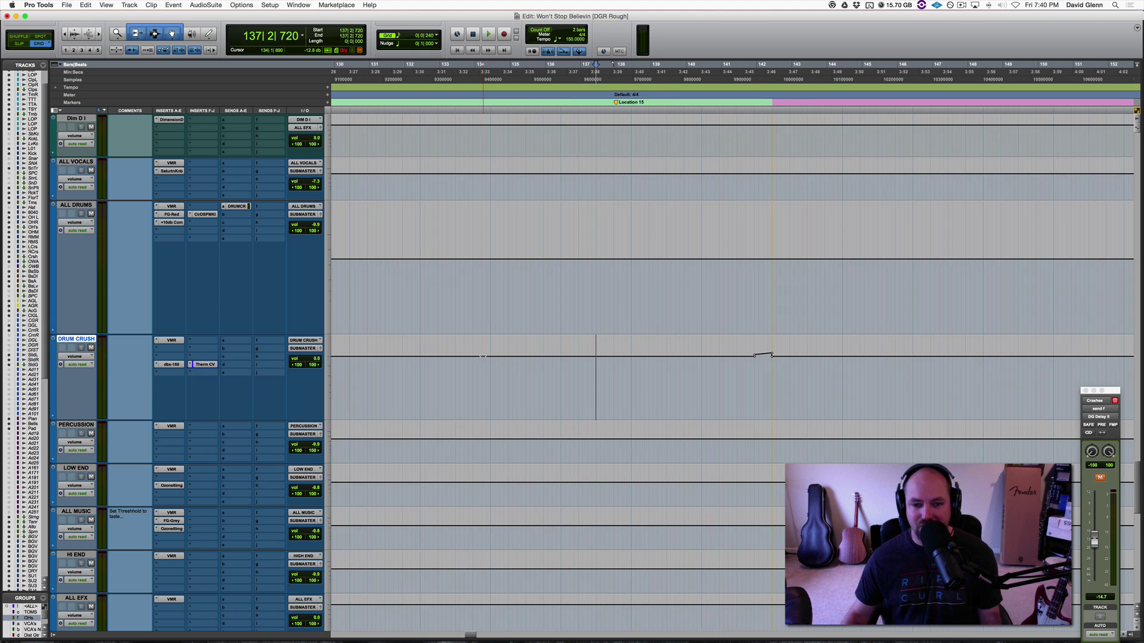
Play the DRUM CRUSH volume rise leading into bar 138, starting from 137|1|000.
key(t)
click(702, 370)
key(space)
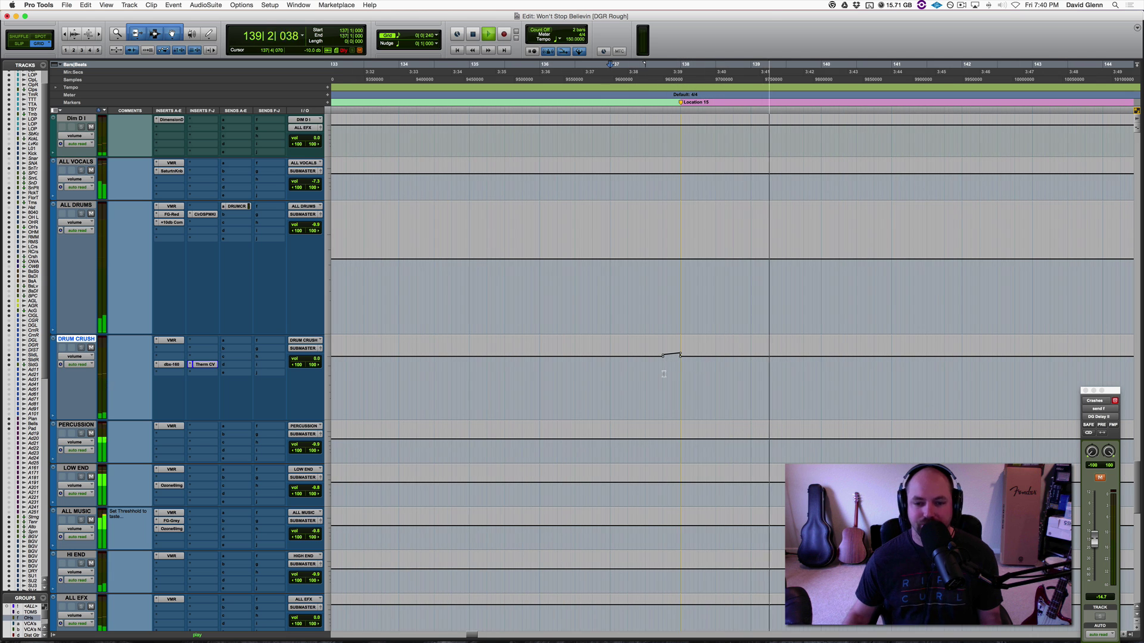
key(space)
Locate the HI END bus volume automation shortly after the Chorus marker at bar 117.
key(r)
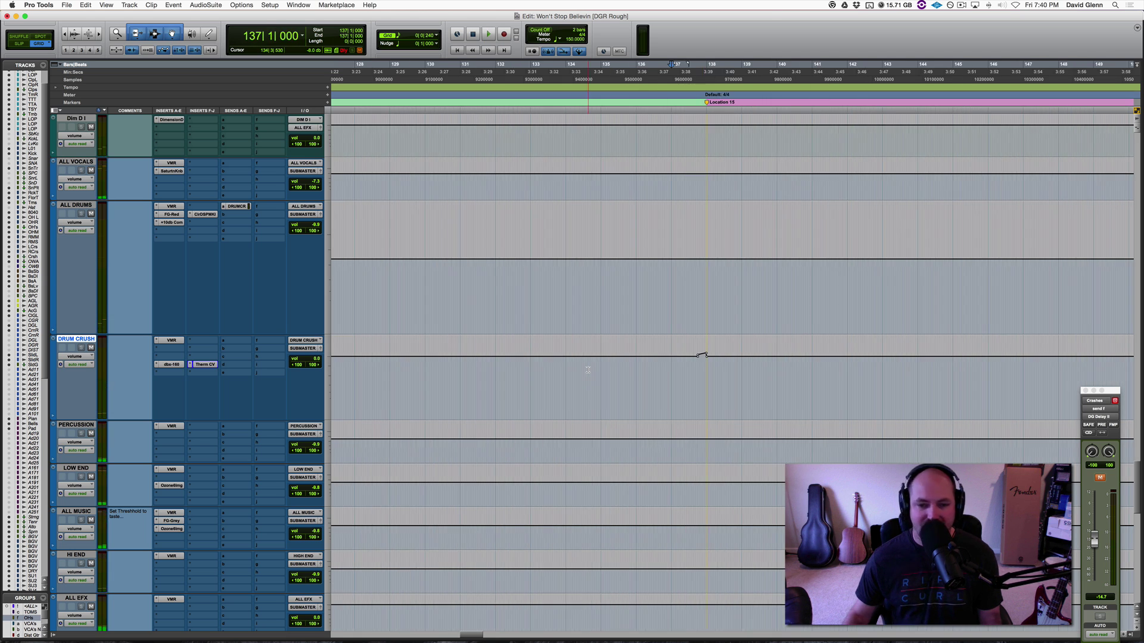
key(r)
key(r)
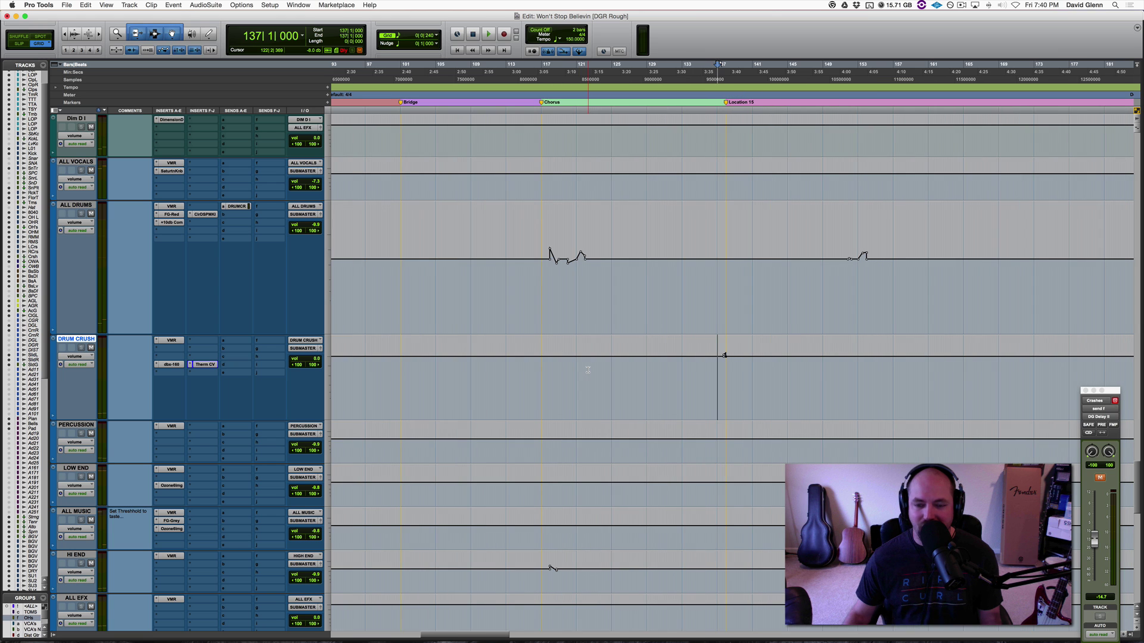
scroll(588, 370, down, 10)
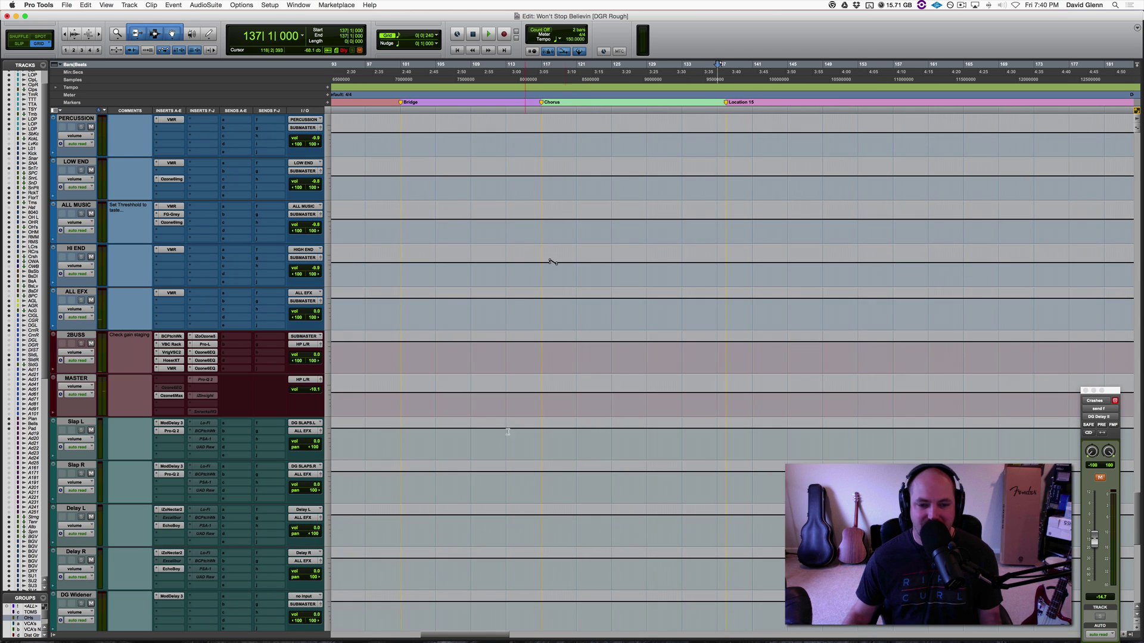
click(549, 262)
key(t)
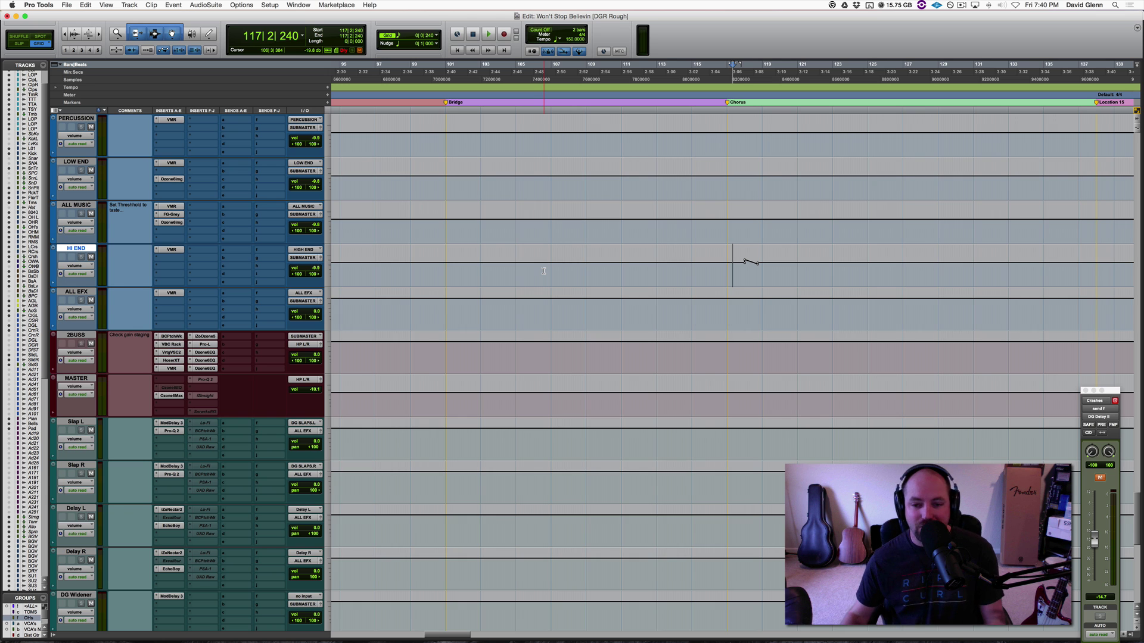
scroll(726, 269, up, 5)
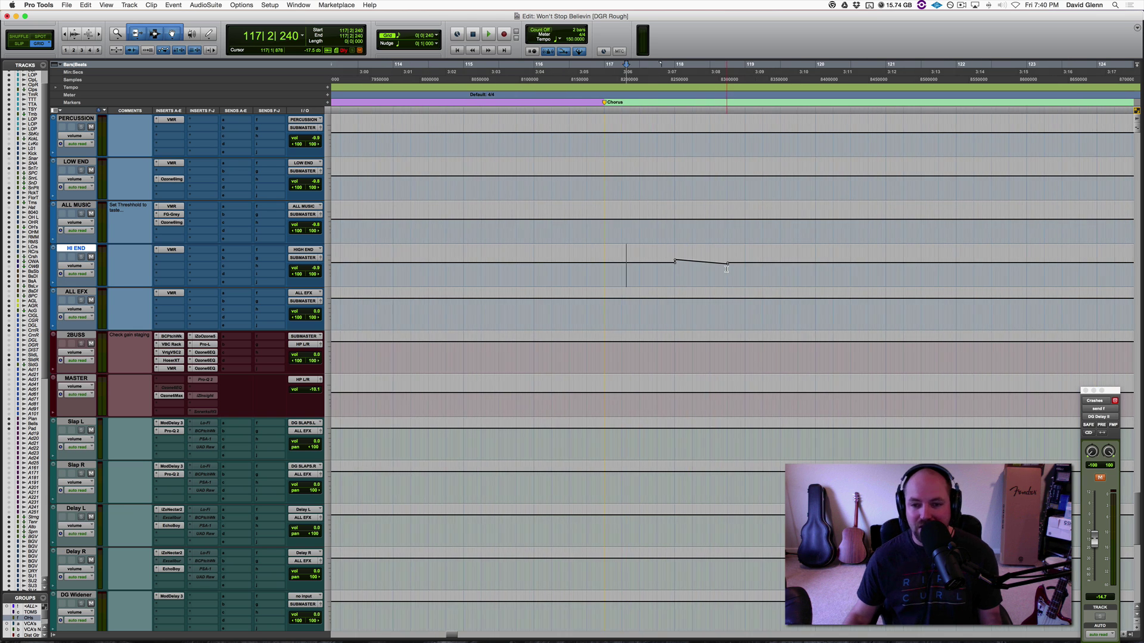
Play the HI END volume boost from 117|1|240 and enlarge the track to show its shape.
click(606, 268)
scroll(611, 266, right, 1)
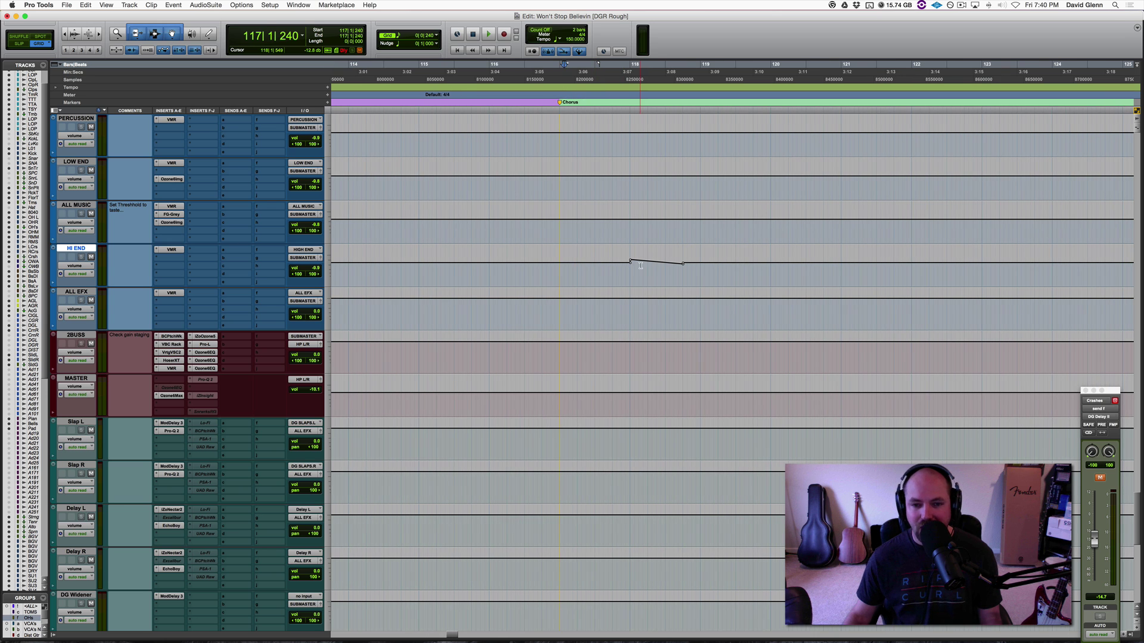
key(space)
key(ctrl+Up)
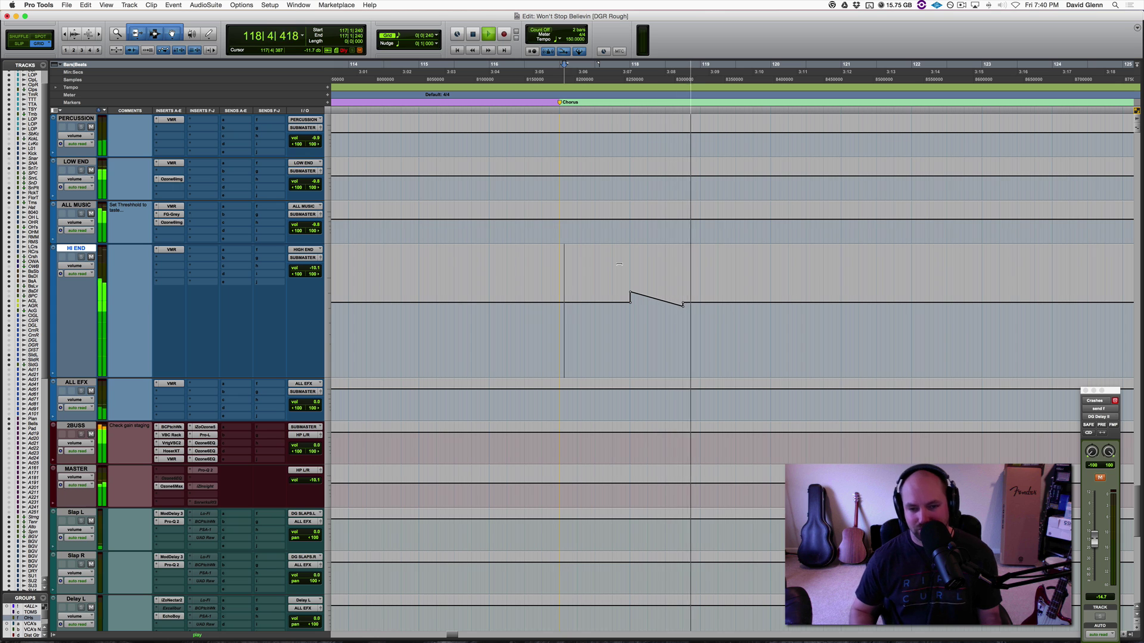
key(space)
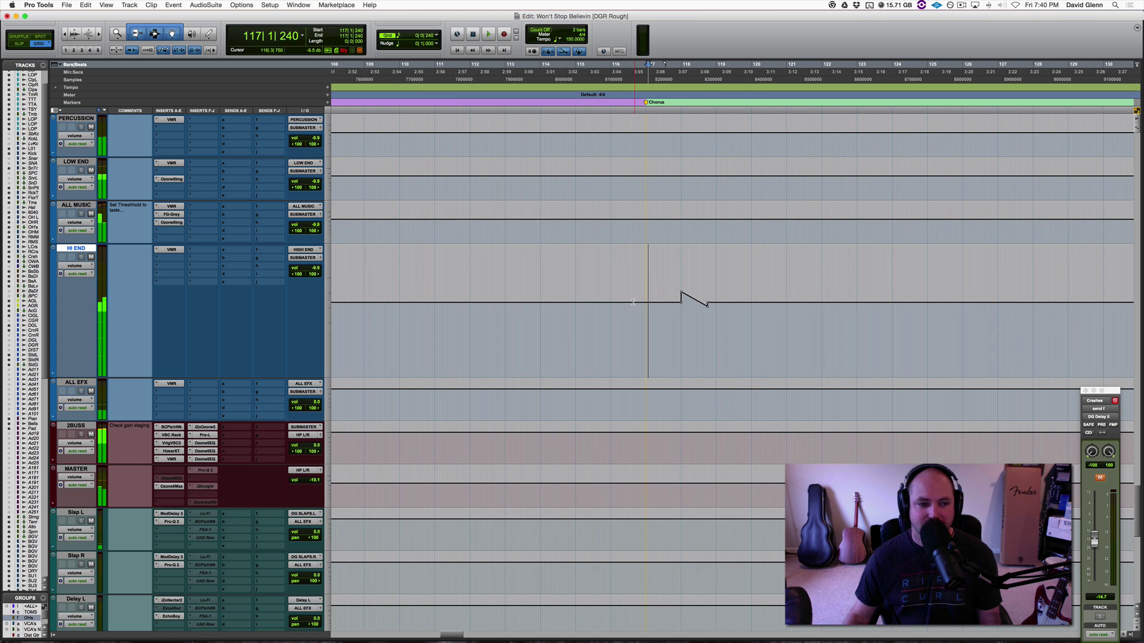
Reduce the HI END track height, display the whole song with the 2BUSS ending fade, and place the cursor on 2BUSS at 86|1|480.
key(super+bracketleft)
key(ctrl+Down)
key(super+bracketleft)
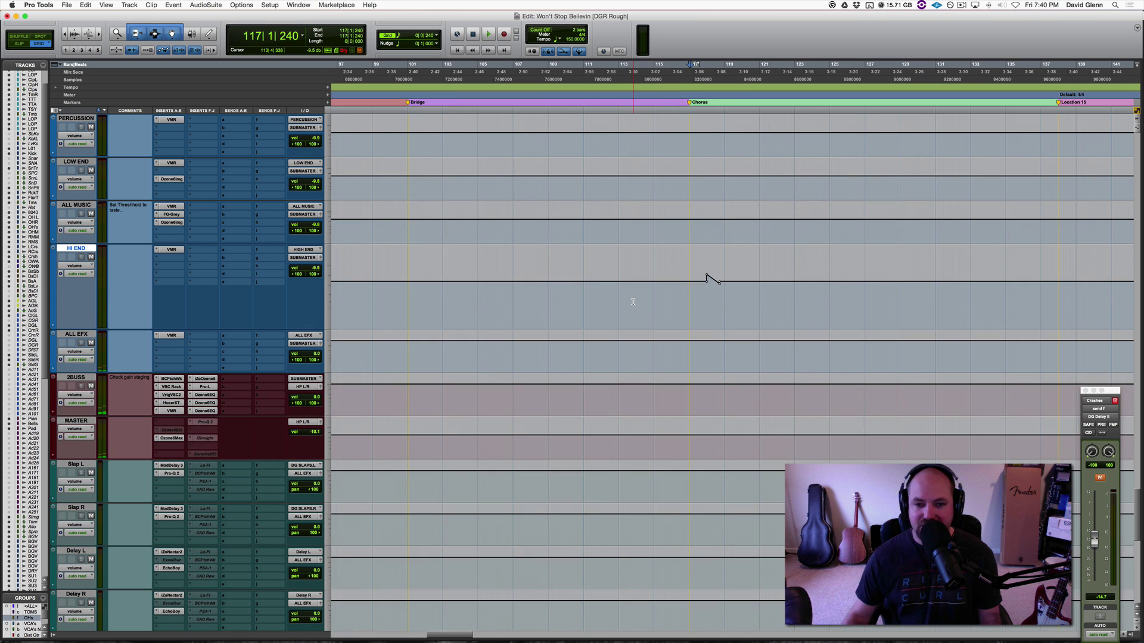
key(super+bracketleft)
key(super+bracketleft)
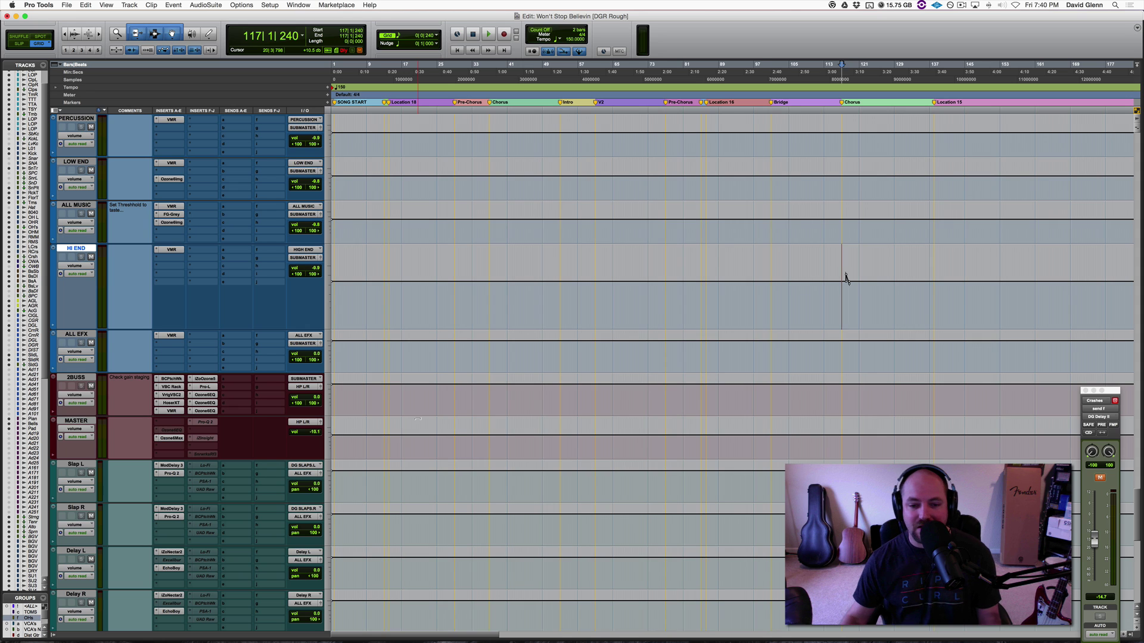
key(r)
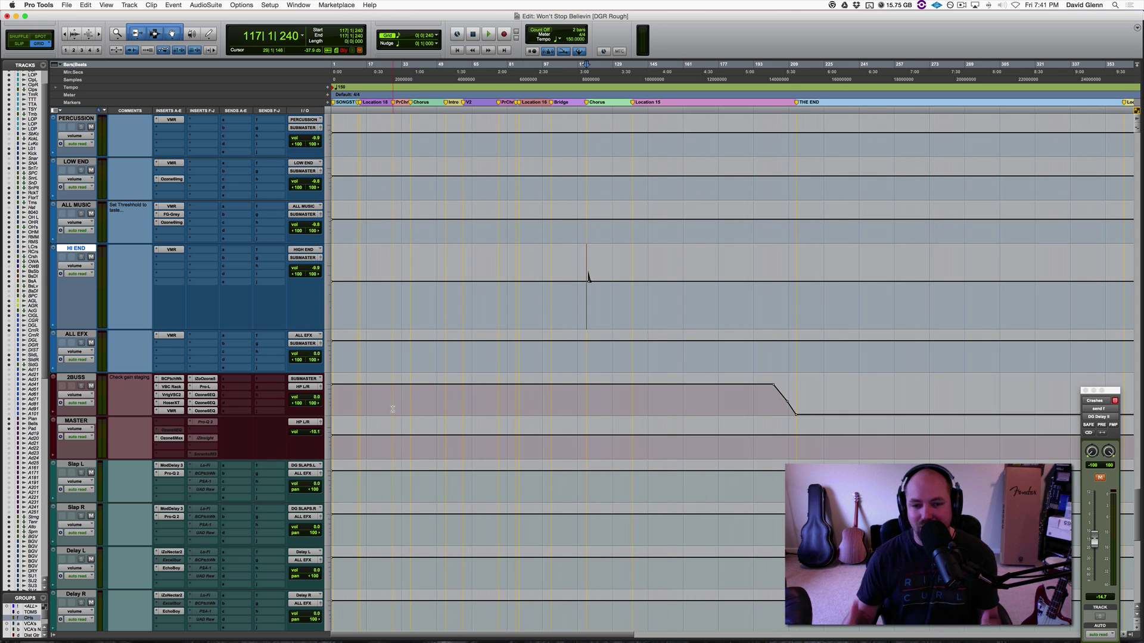
click(517, 395)
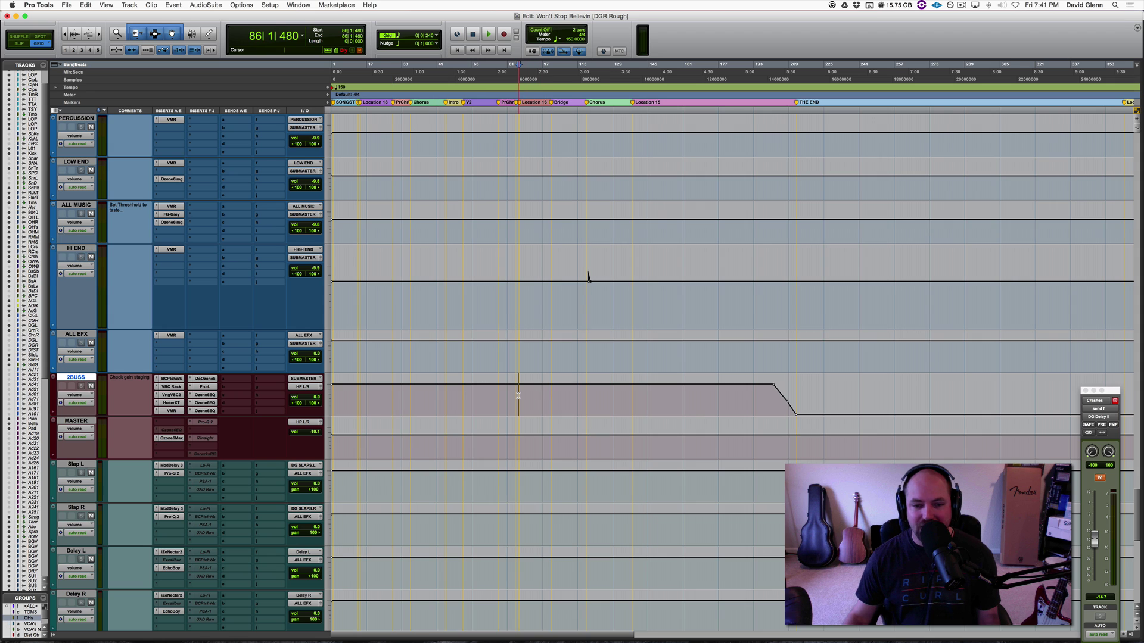
Look through the song's other tracks and return to the Toms bus volume automation.
scroll(518, 394, down, 10)
scroll(518, 395, down, 15)
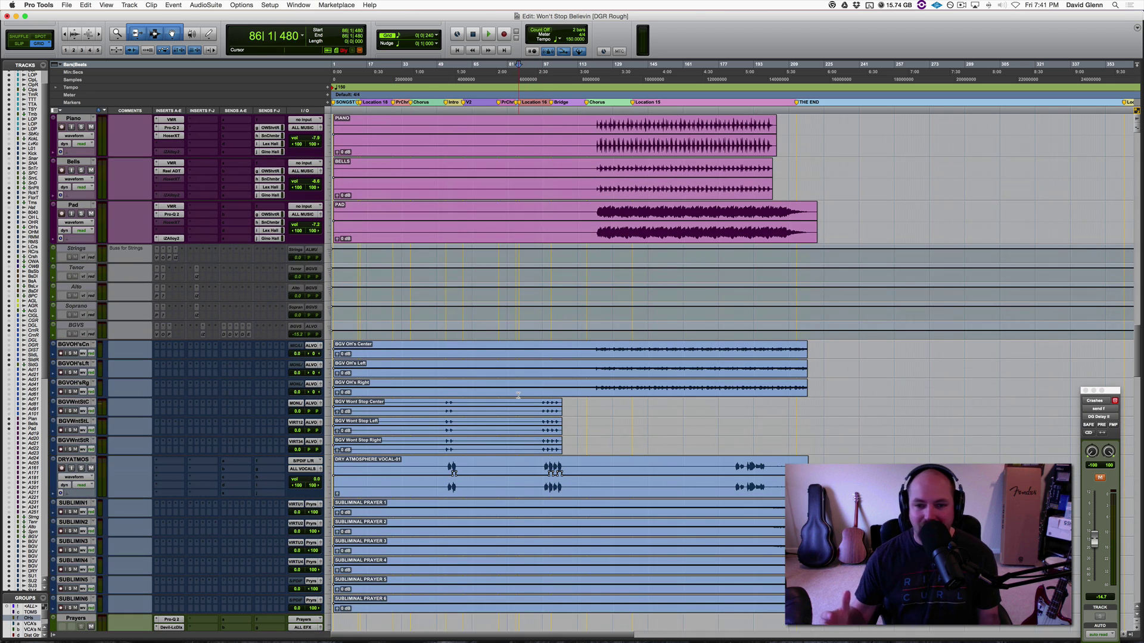
scroll(518, 395, up, 15)
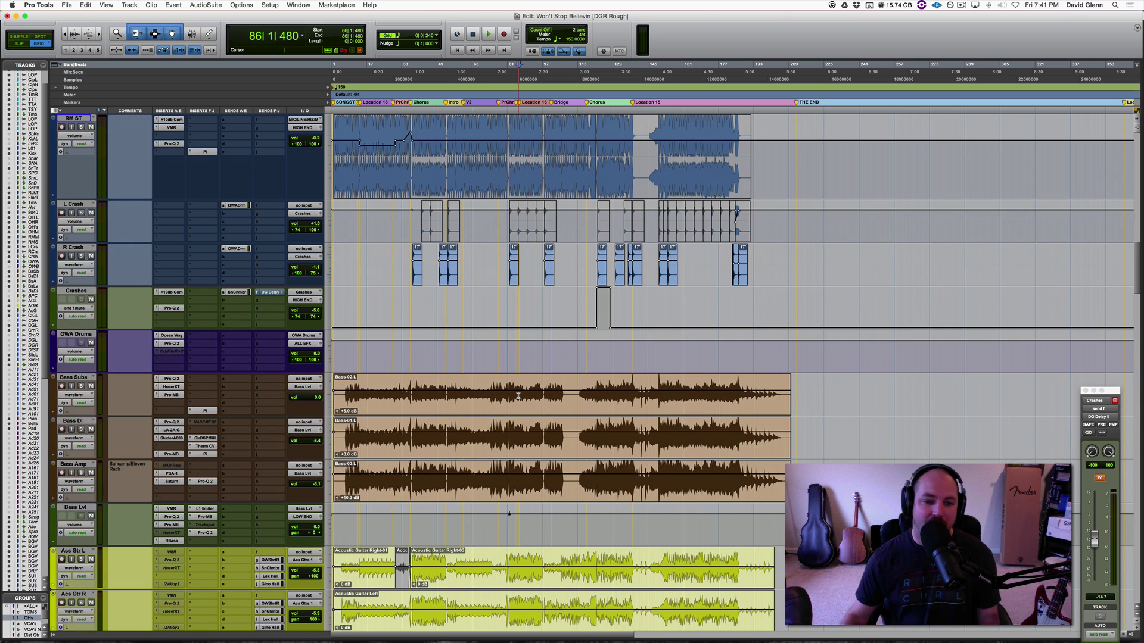
scroll(517, 395, up, 10)
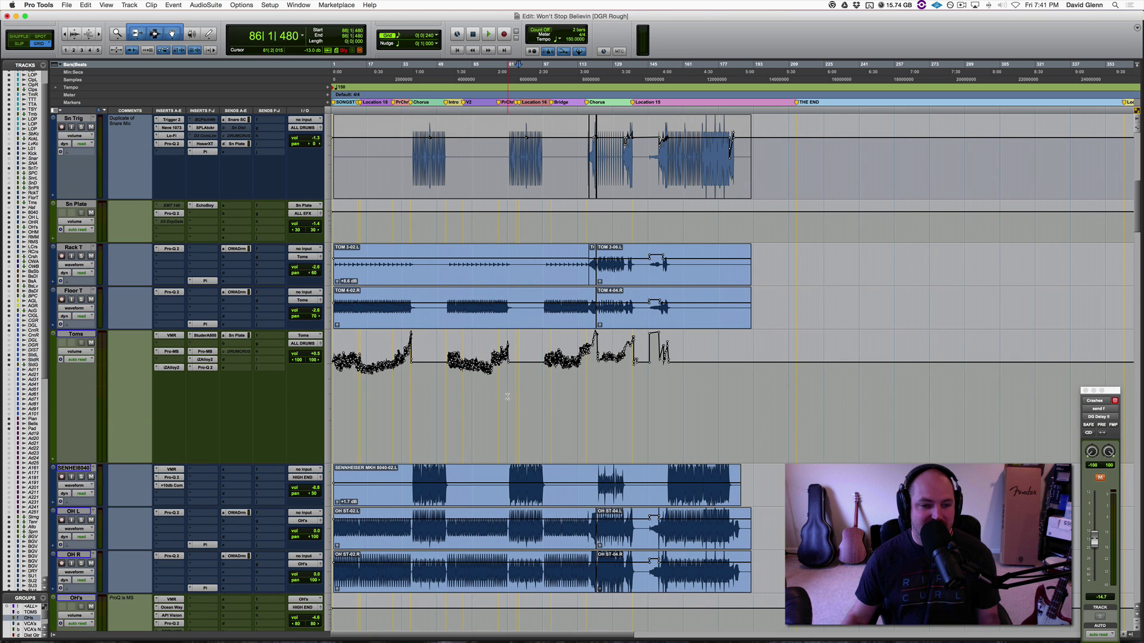